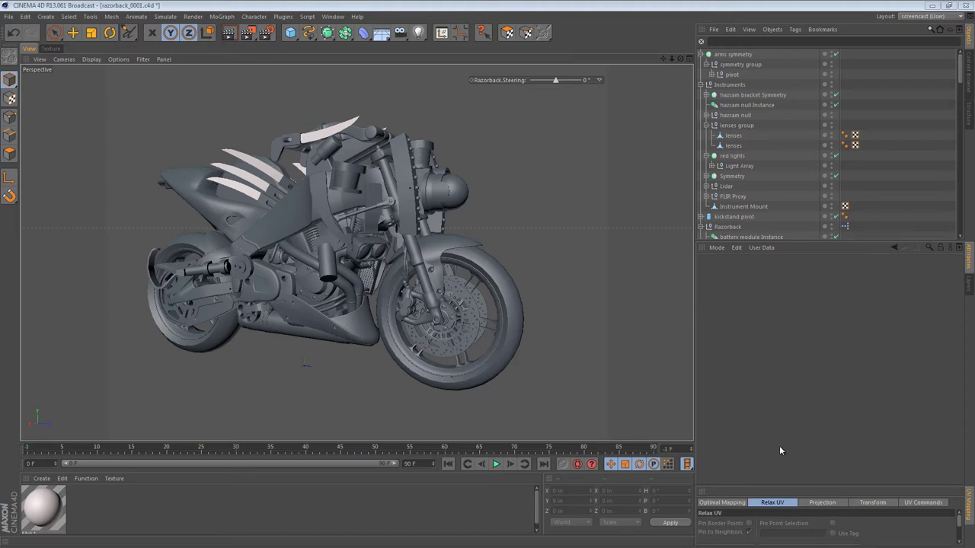
Examine the motorcycle model from several angles, focusing on the area between the frame, engine and front wheel
alt+drag(415, 229, 583, 255)
alt+drag(310, 240, 443, 249)
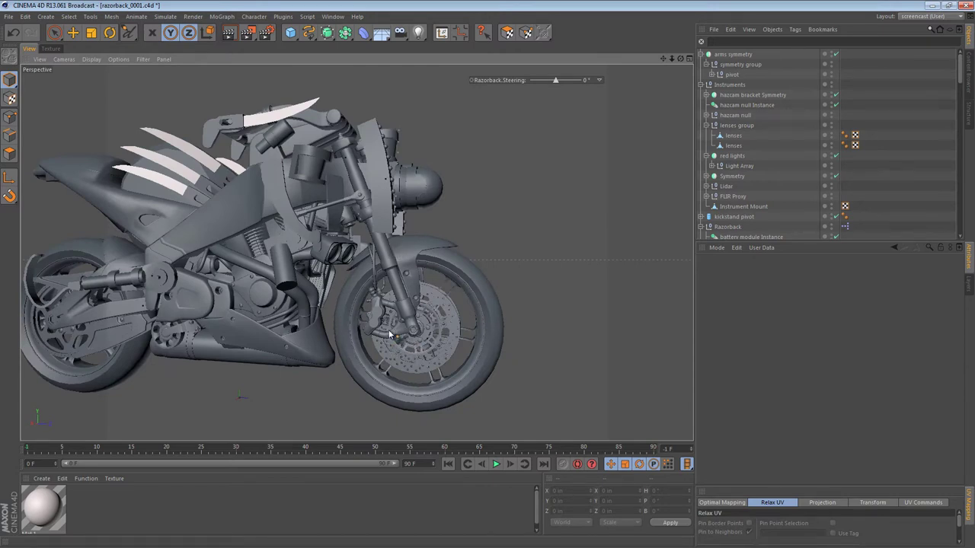
alt+drag(381, 251, 620, 263)
alt+middle_drag(485, 255, 401, 200)
alt+drag(400, 198, 458, 192)
alt+right_drag(458, 192, 363, 187)
alt+drag(347, 174, 446, 168)
alt+middle_drag(350, 148, 428, 219)
alt+drag(368, 223, 379, 207)
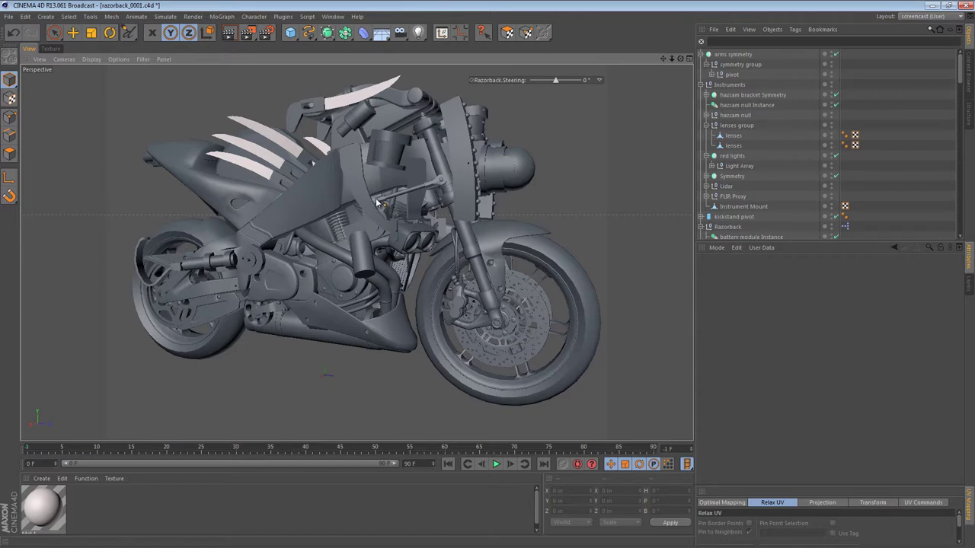
mouse_move(379, 201)
alt+mouse_down()
mouse_move(144, 198)
mouse_move(330, 203)
mouse_move(426, 302)
mouse_move(424, 398)
mouse_move(396, 204)
mouse_move(378, 193)
alt+mouse_up()
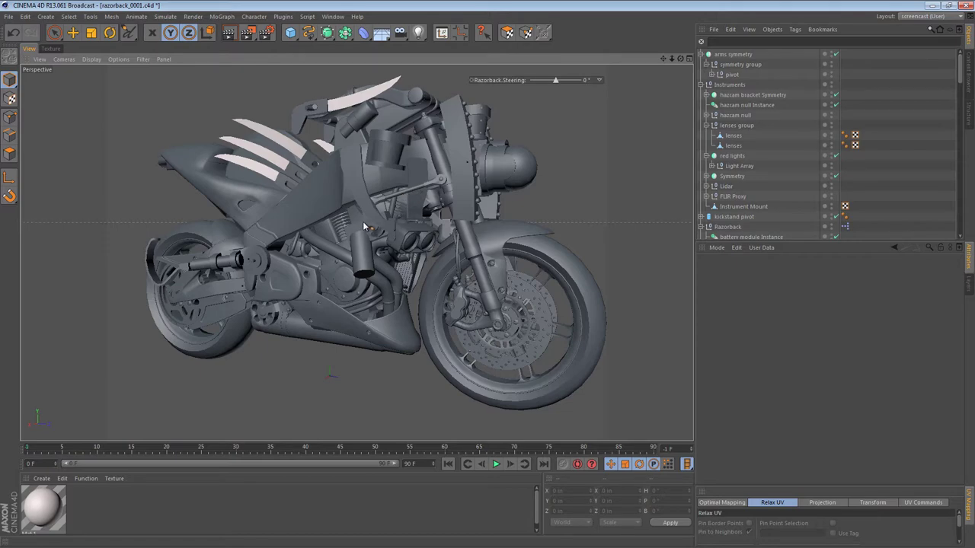
alt+drag(366, 226, 401, 222)
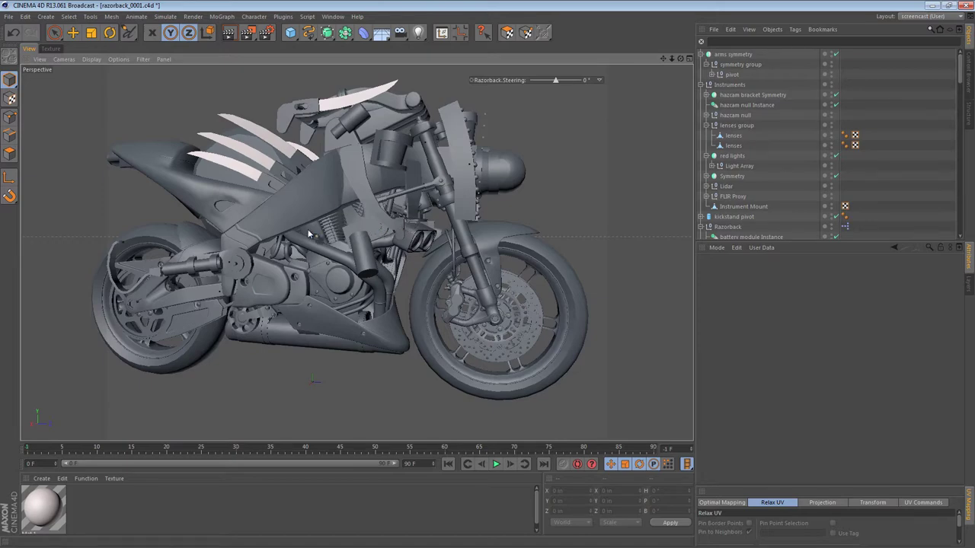
alt+drag(412, 176, 300, 209)
alt+drag(352, 227, 344, 227)
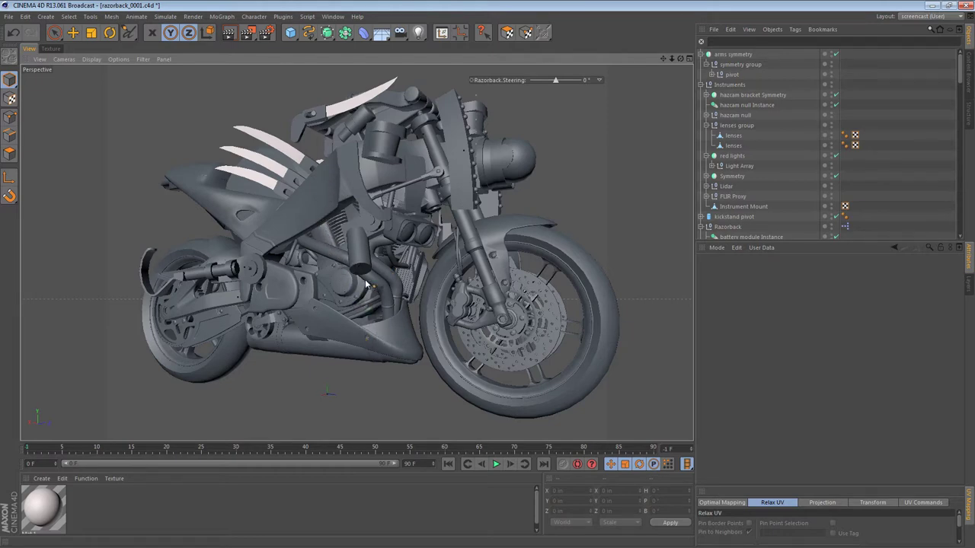
Switch to the Right view and frame the engine and front wheel area
middle_click(312, 280)
middle_click(279, 311)
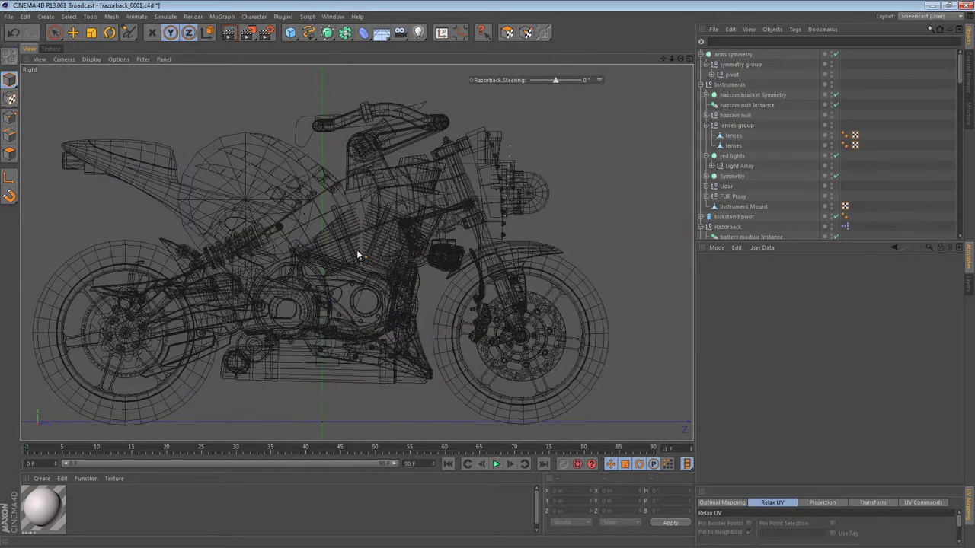
alt+middle_drag(349, 216, 336, 181)
alt+right_drag(319, 182, 342, 186)
scroll(347, 189, up, 4)
click(112, 17)
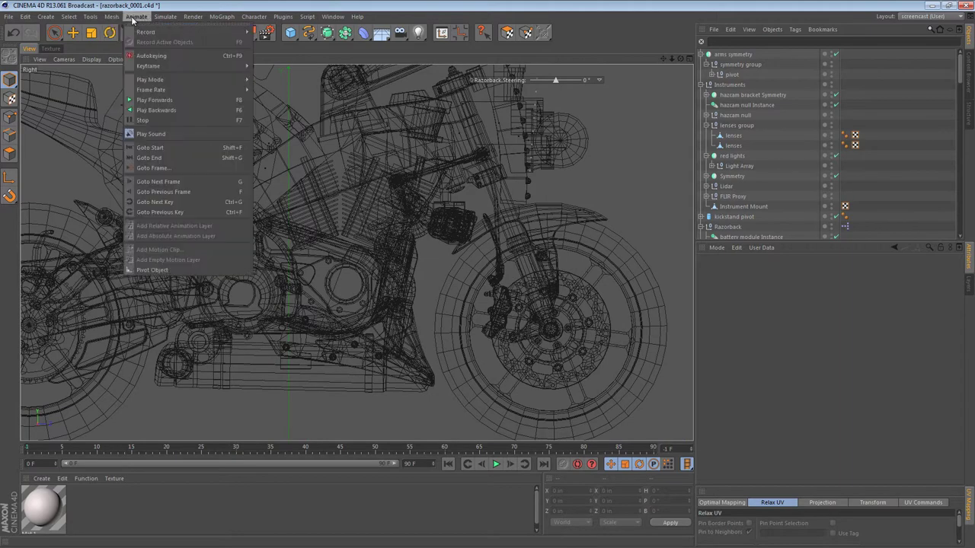
click(89, 16)
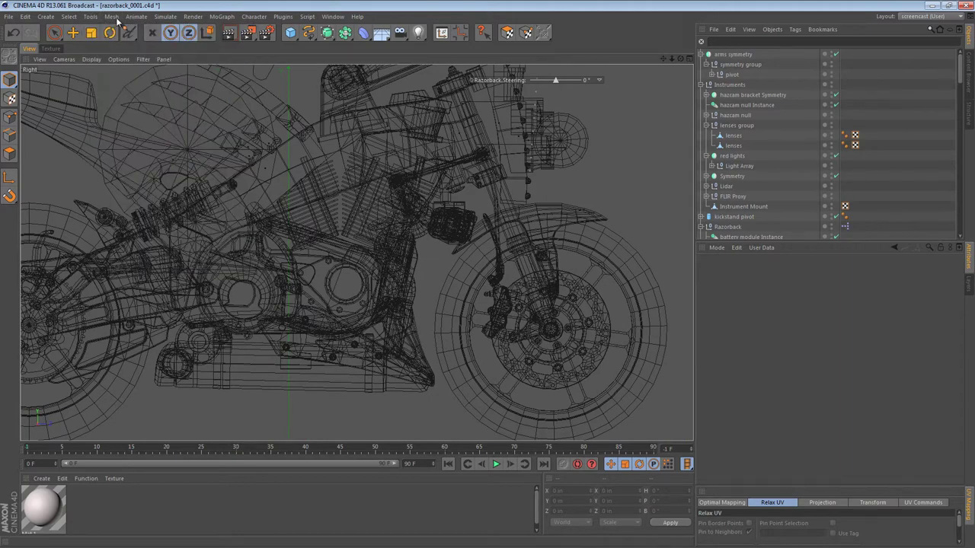
click(111, 17)
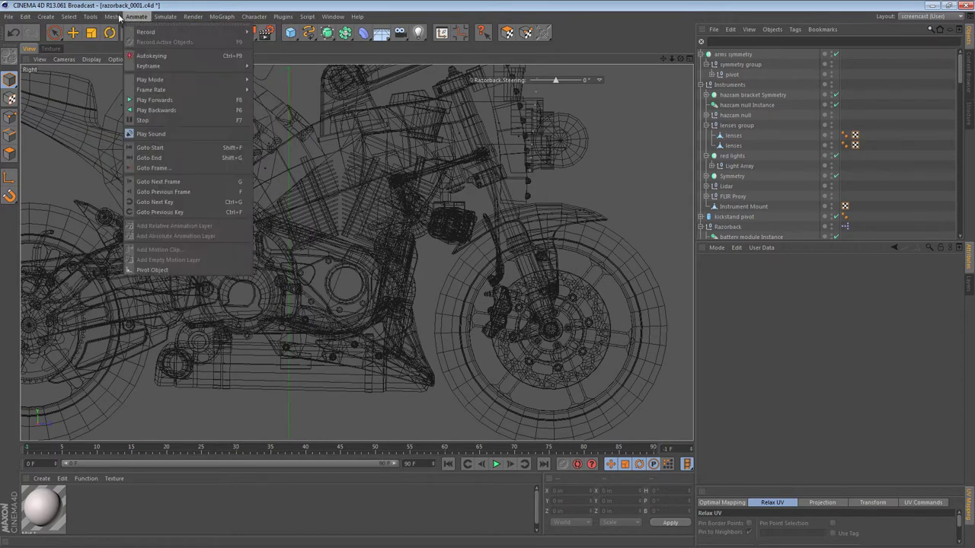
mouse_move(84, 16)
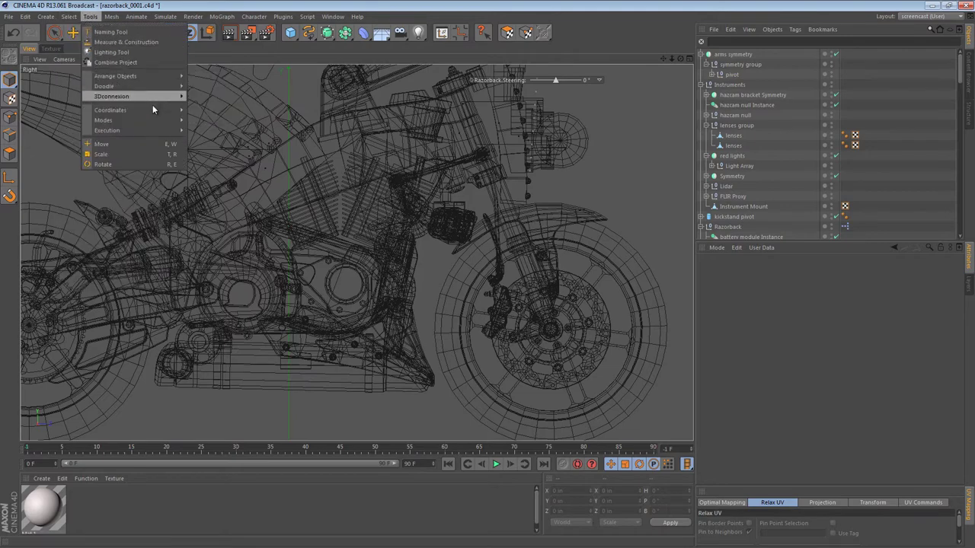
mouse_move(153, 112)
click(447, 1)
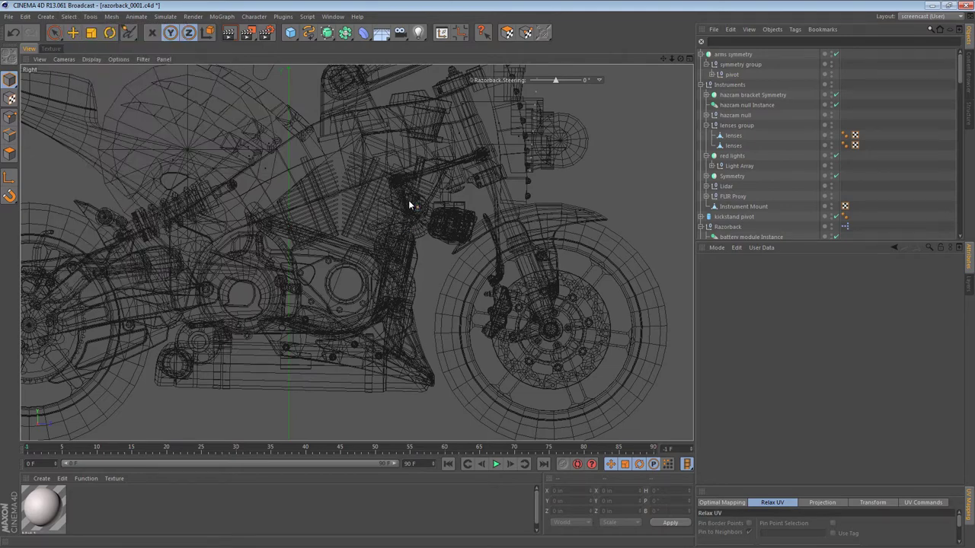
right_click(374, 107)
key(Escape)
Trace a 12-point n-gon strip about 25 in tall with Create Polygon, running down in front of the engine to the belly pan
key(m)
key(e)
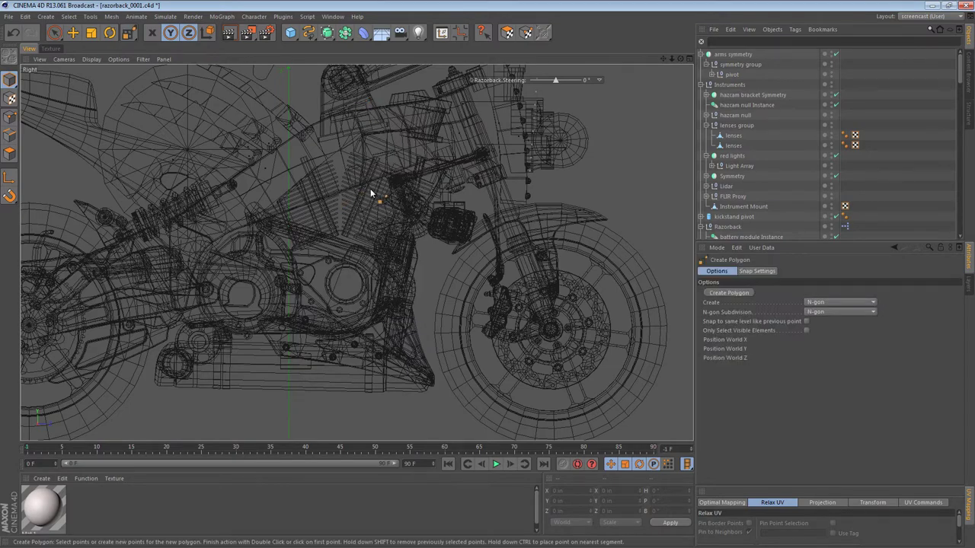
scroll(409, 192, up, 6)
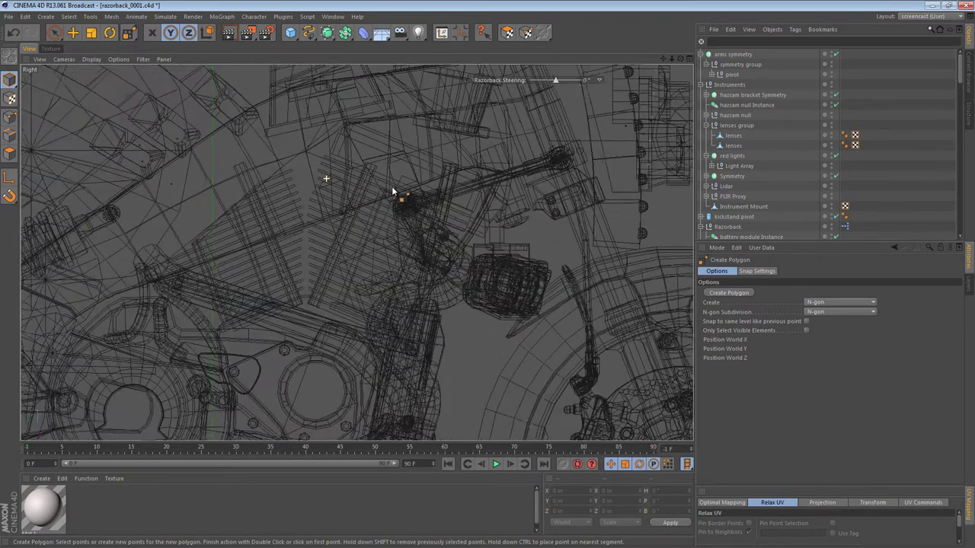
alt+middle_drag(436, 198, 383, 194)
scroll(404, 159, down, 2)
middle_drag(390, 156, 381, 168)
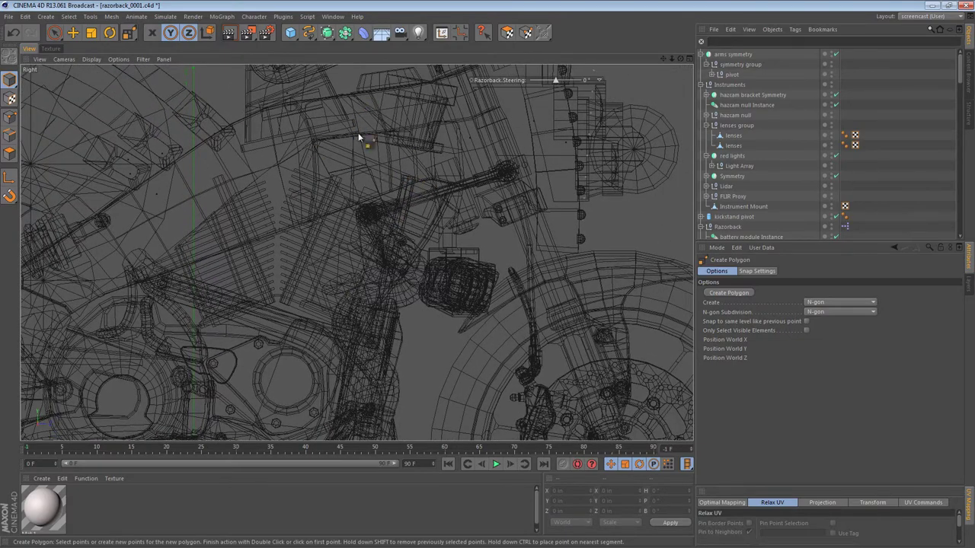
scroll(454, 182, down, 3)
alt+middle_drag(444, 197, 394, 172)
scroll(416, 174, up, 2)
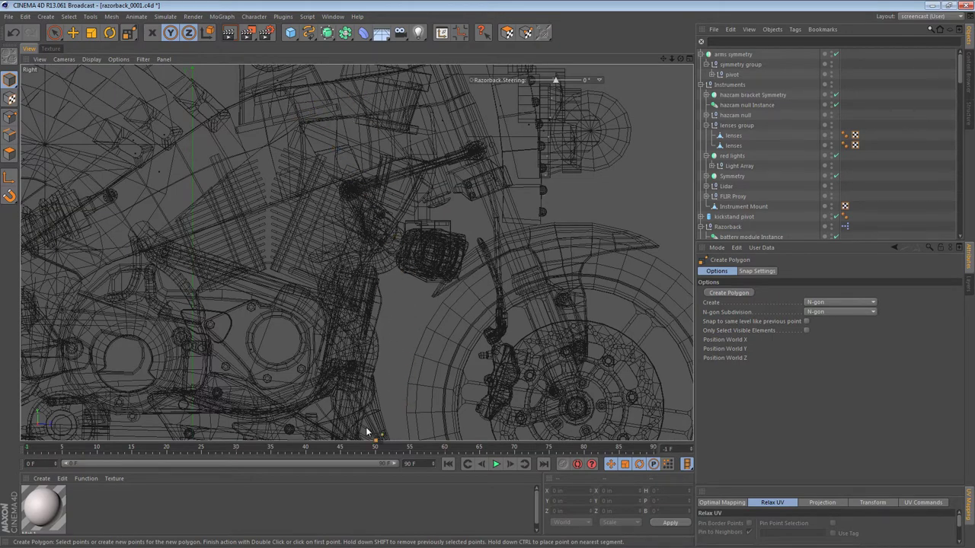
scroll(403, 337, down, 2)
scroll(387, 320, down, 3)
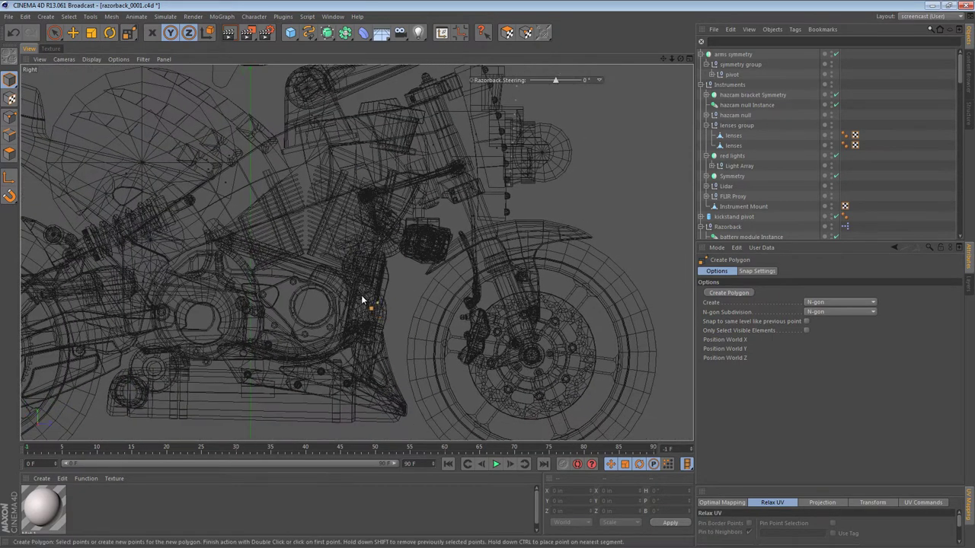
click(332, 146)
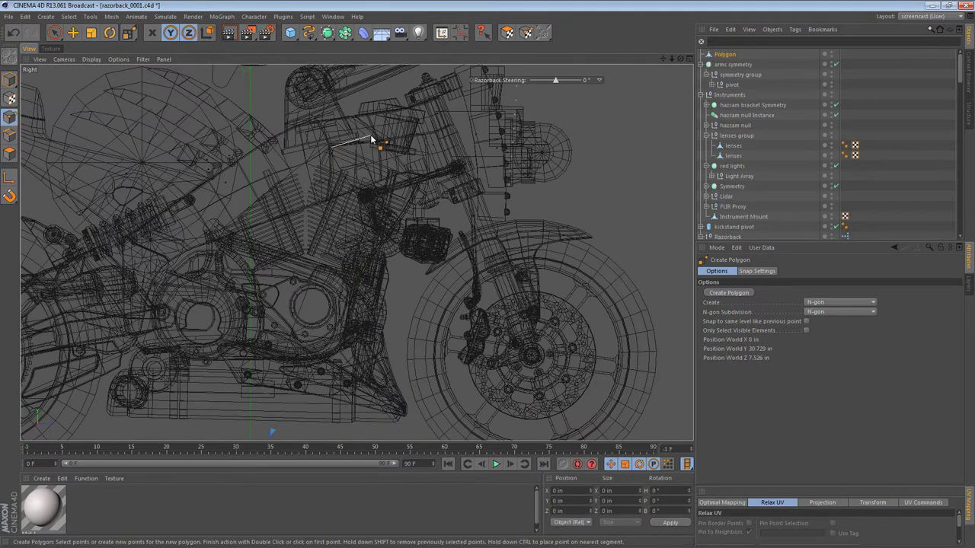
click(371, 137)
click(383, 183)
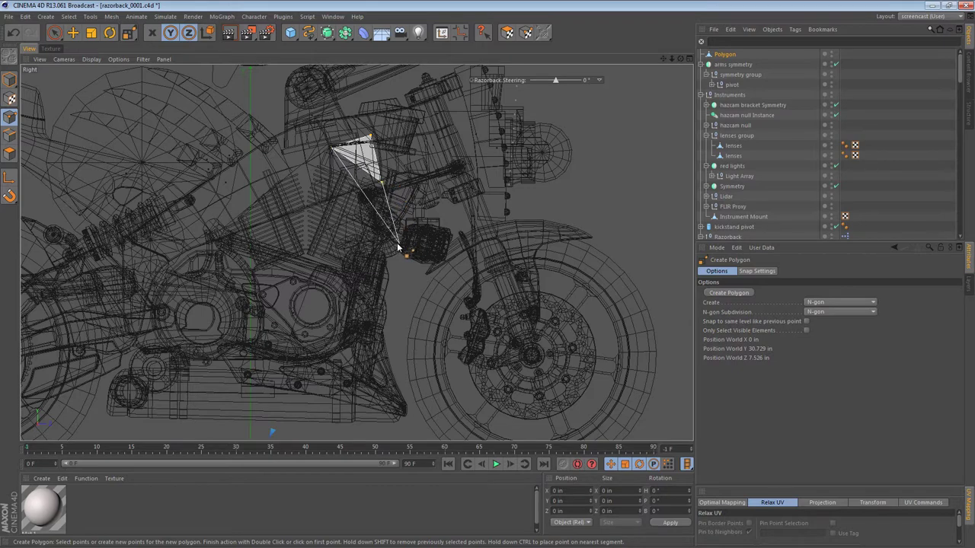
click(396, 308)
click(392, 367)
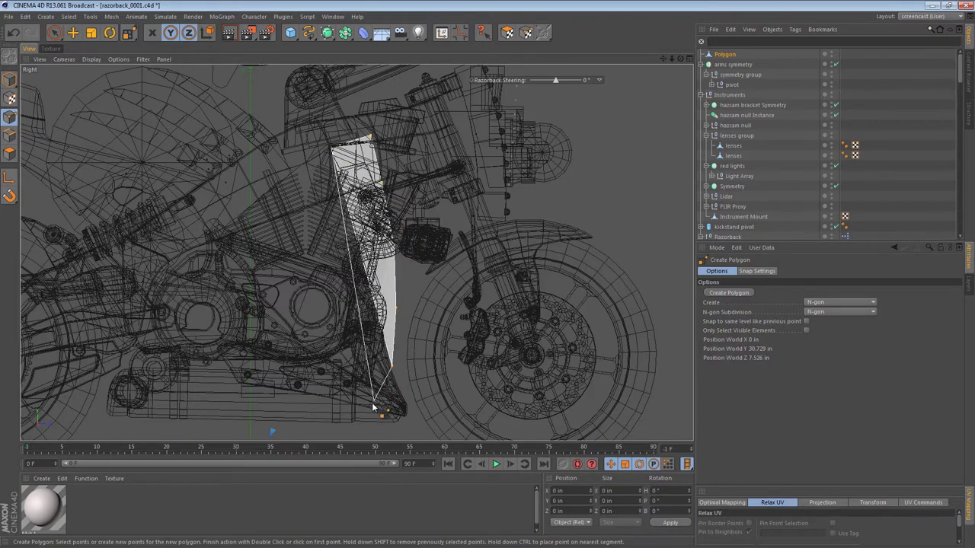
click(371, 405)
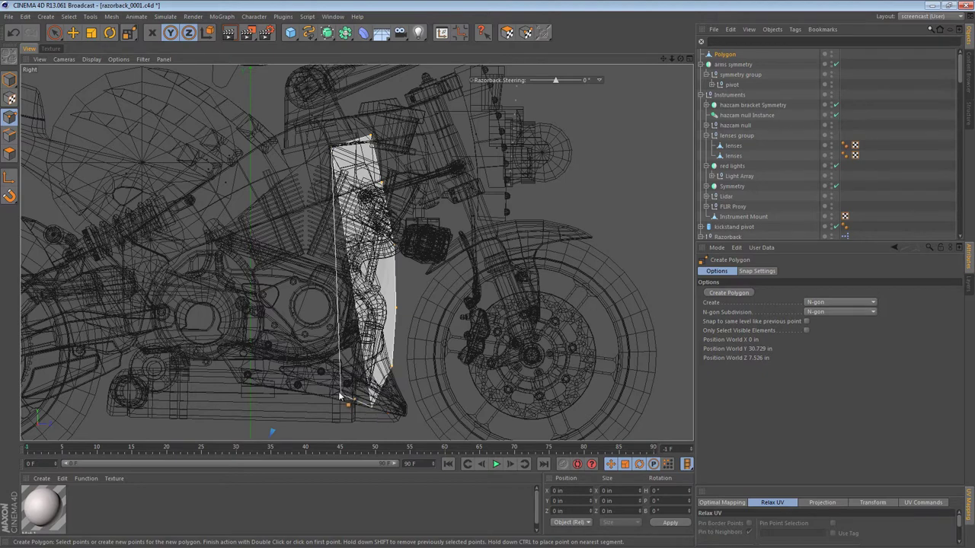
click(331, 395)
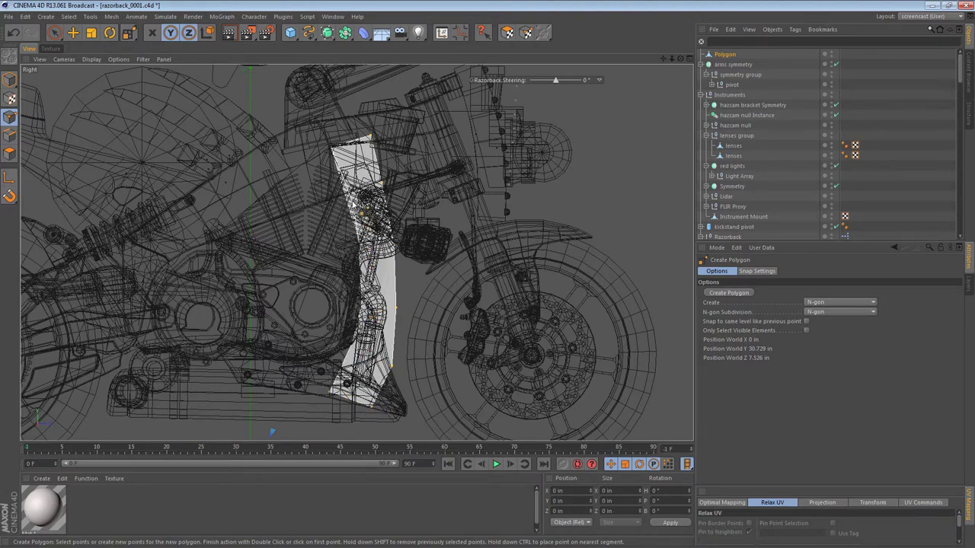
double_click(344, 186)
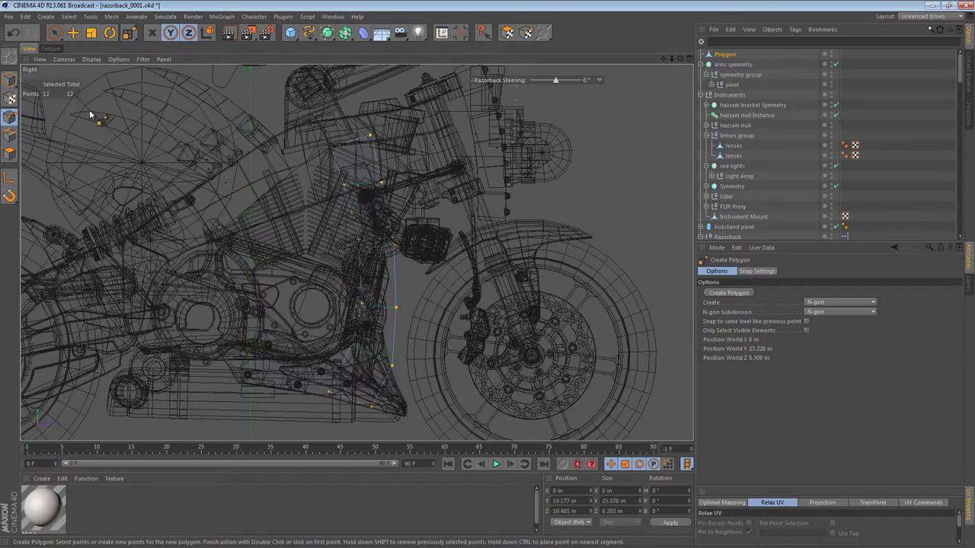
Move the whole polygon strip outward along X to about 11.5 in so it sits beside the engine
click(10, 153)
key(e)
click(390, 252)
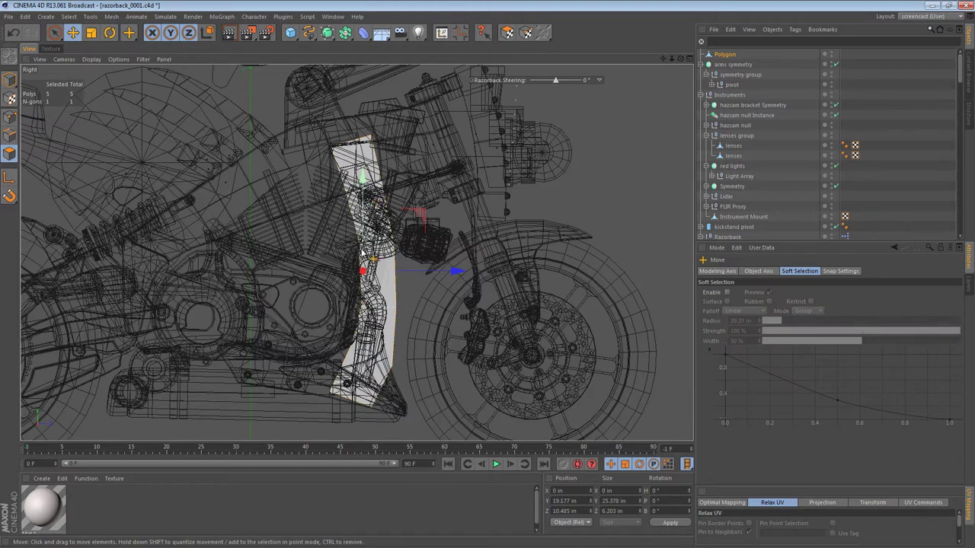
key(F2)
scroll(432, 266, up, 4)
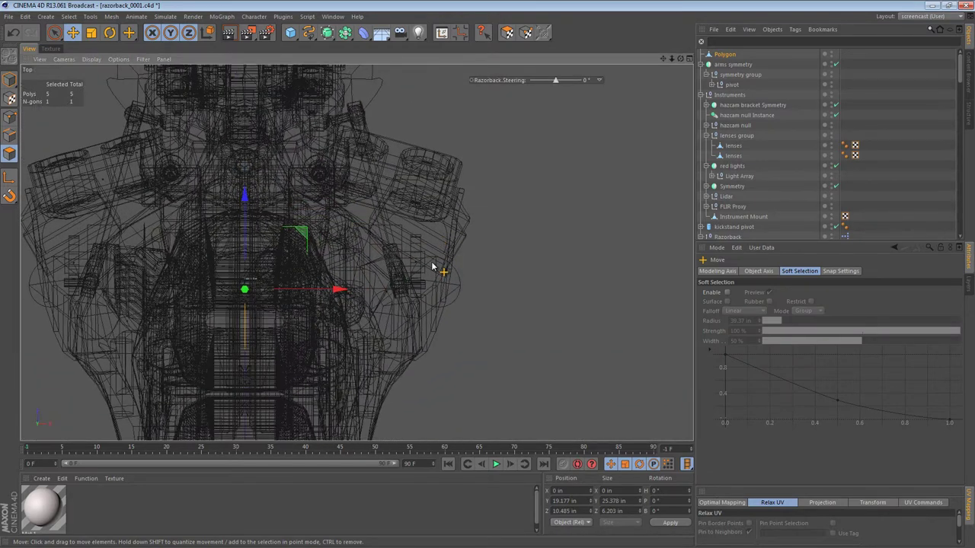
mouse_move(342, 289)
mouse_down()
mouse_move(544, 303)
mouse_move(523, 318)
mouse_up()
key(F1)
scroll(394, 230, up, 5)
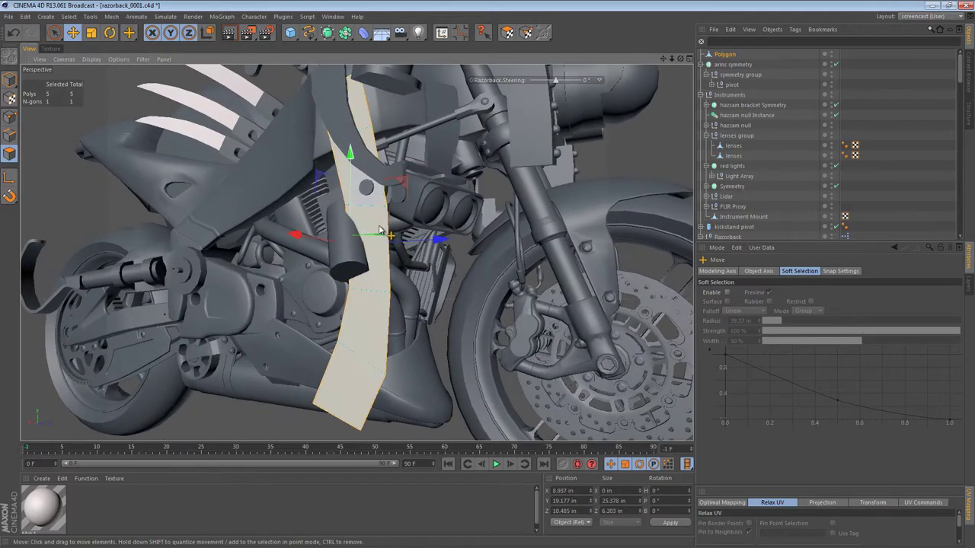
alt+drag(393, 230, 398, 267)
mouse_move(312, 257)
mouse_down()
mouse_move(288, 266)
mouse_move(295, 263)
mouse_up()
Select the front edge of the strip's middle section and move it inward towards the bike
alt+drag(382, 244, 524, 236)
click(10, 135)
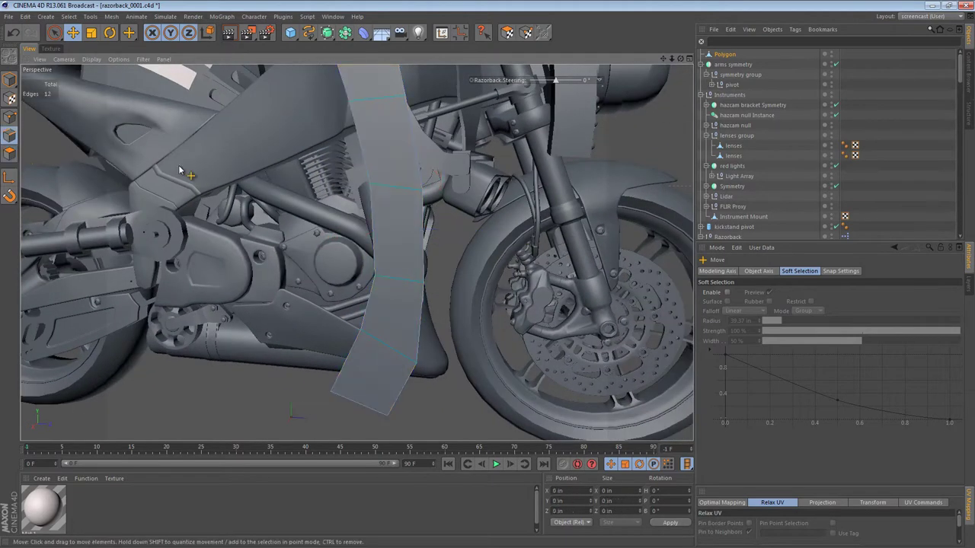
click(424, 221)
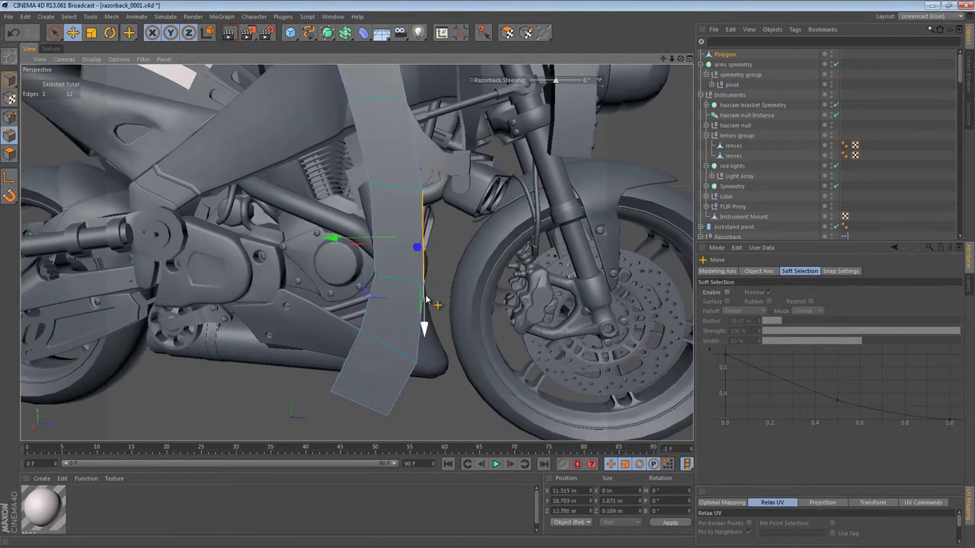
drag(427, 281, 212, 239)
drag(327, 236, 377, 226)
alt+drag(454, 230, 568, 236)
click(421, 232)
alt+drag(421, 232, 548, 255)
click(439, 232)
alt+drag(426, 227, 415, 292)
drag(473, 307, 510, 330)
Move the rear edge of the strip's middle section to about X 11.9 in and Z 10.1 in
alt+drag(468, 253, 479, 272)
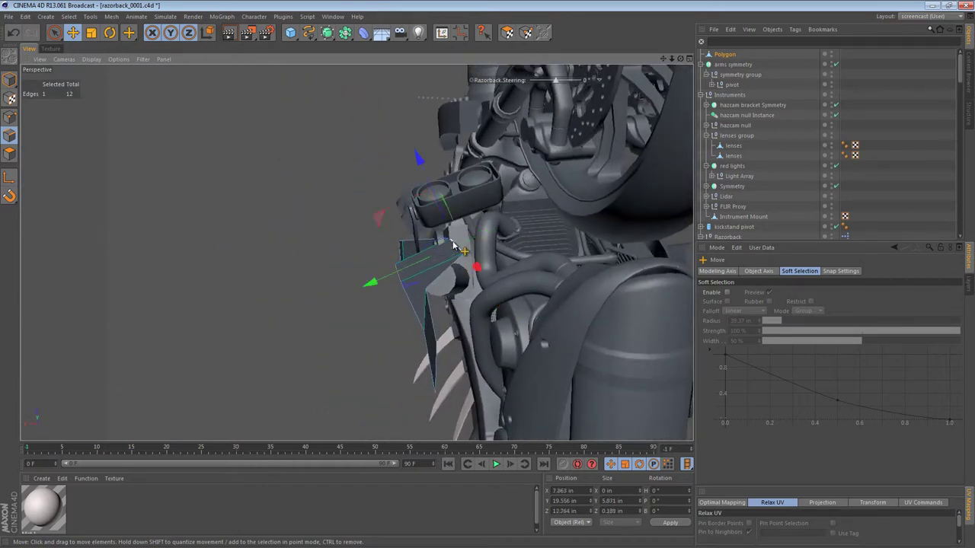
drag(435, 233, 474, 223)
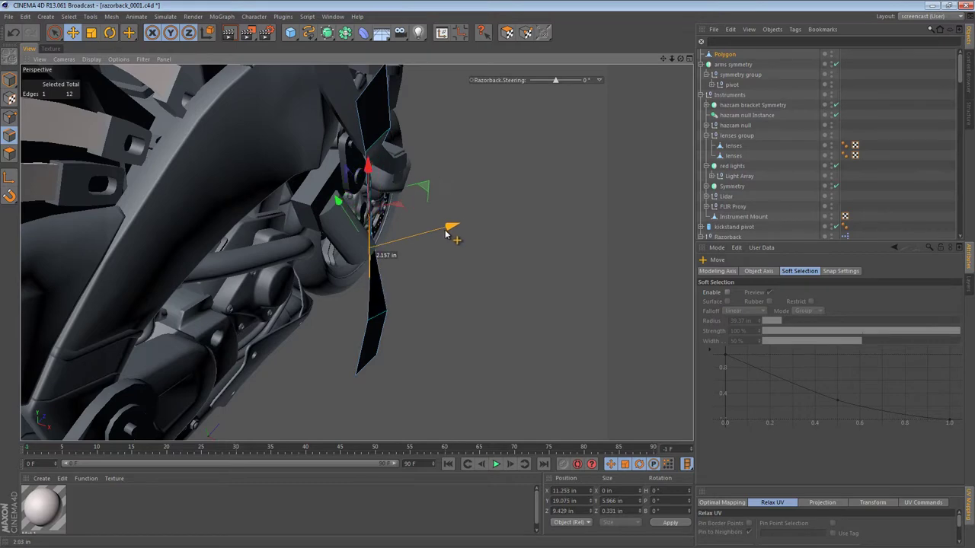
alt+drag(457, 238, 346, 207)
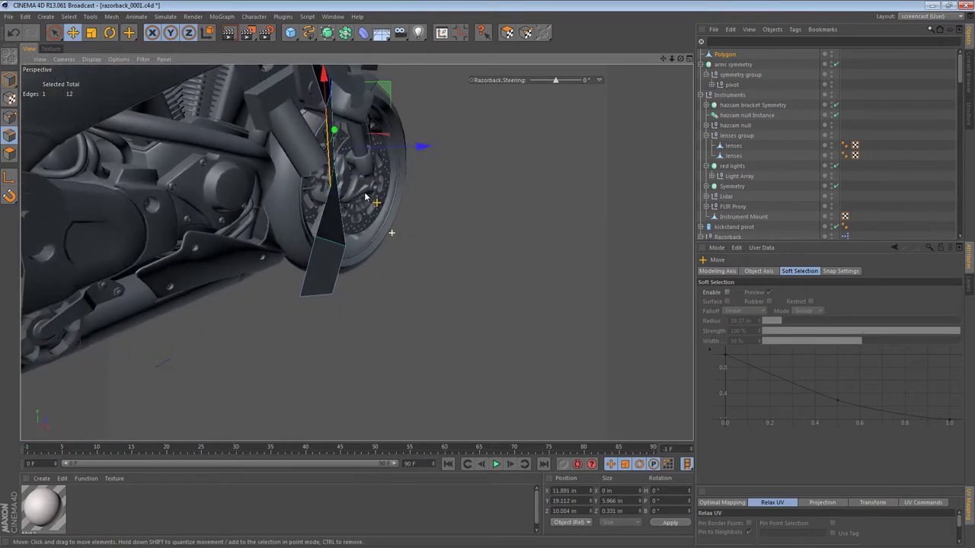
Select both side edges of the strip's middle section and shift them to about X 10.2 in and Z 11.9 in
alt+middle_drag(365, 197, 386, 253)
alt+right_drag(358, 225, 398, 222)
alt+middle_drag(351, 222, 351, 245)
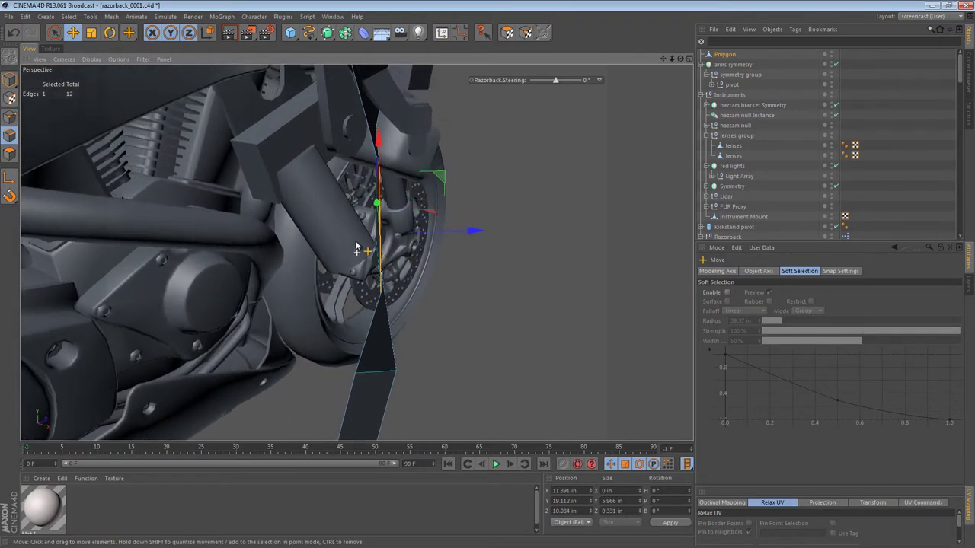
alt+drag(351, 244, 488, 221)
key(r)
key(e)
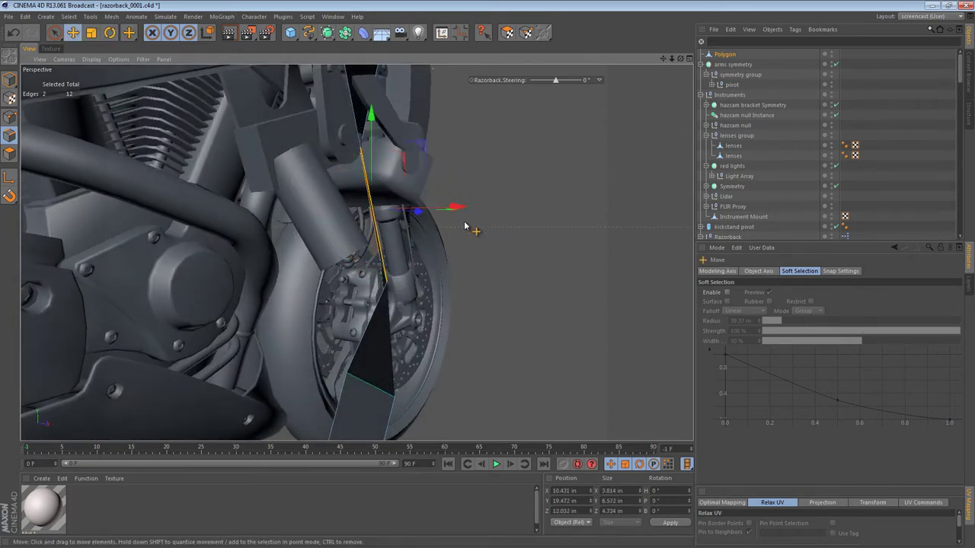
alt+drag(453, 233, 351, 244)
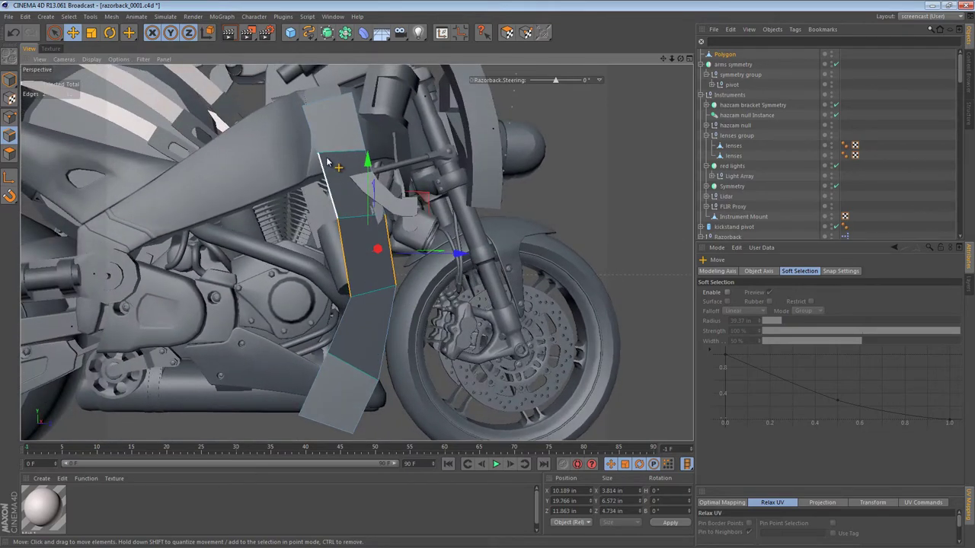
Remove the N-gons from the whole strip so that it consists of five separate polygons
click(3, 153)
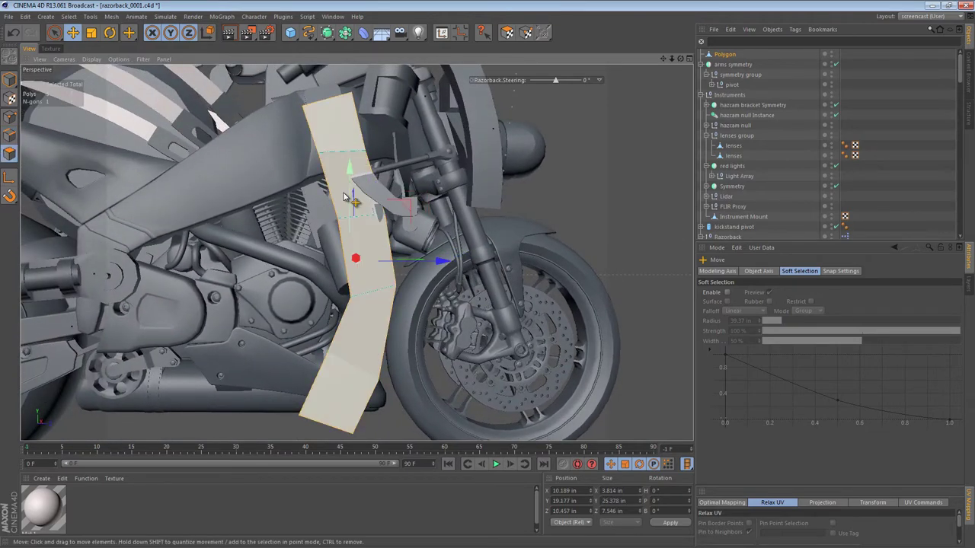
key(u)
key(a)
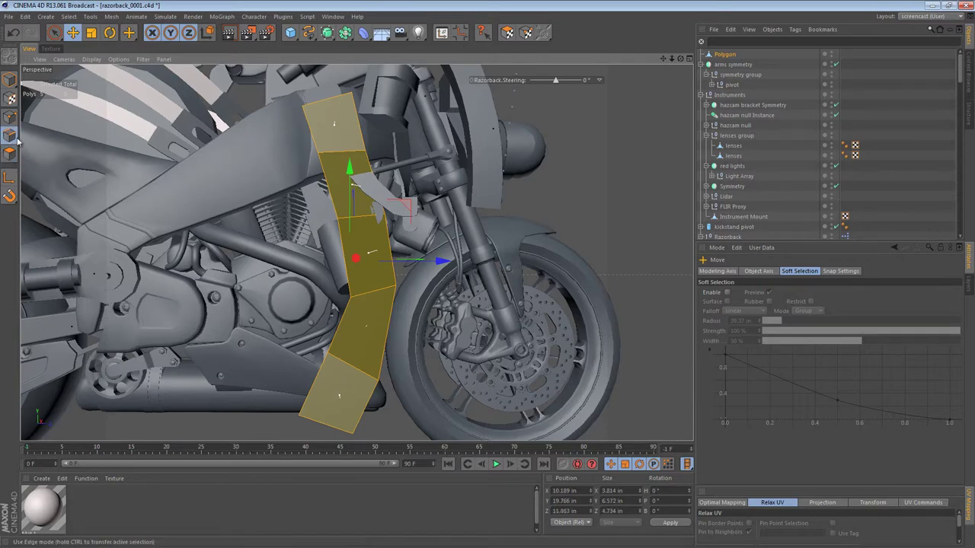
Reposition the middle section's corner points one by one, placing its lower rear corner at about X 12.1 in, Y 16.5 in, Z 9.4 in
click(9, 137)
alt+drag(366, 166, 437, 157)
alt+right_drag(341, 215, 418, 218)
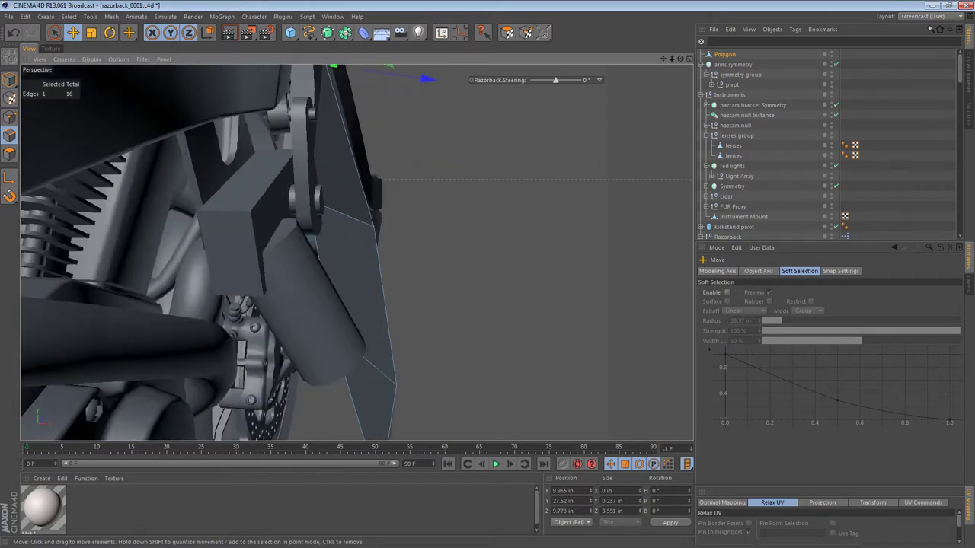
click(8, 117)
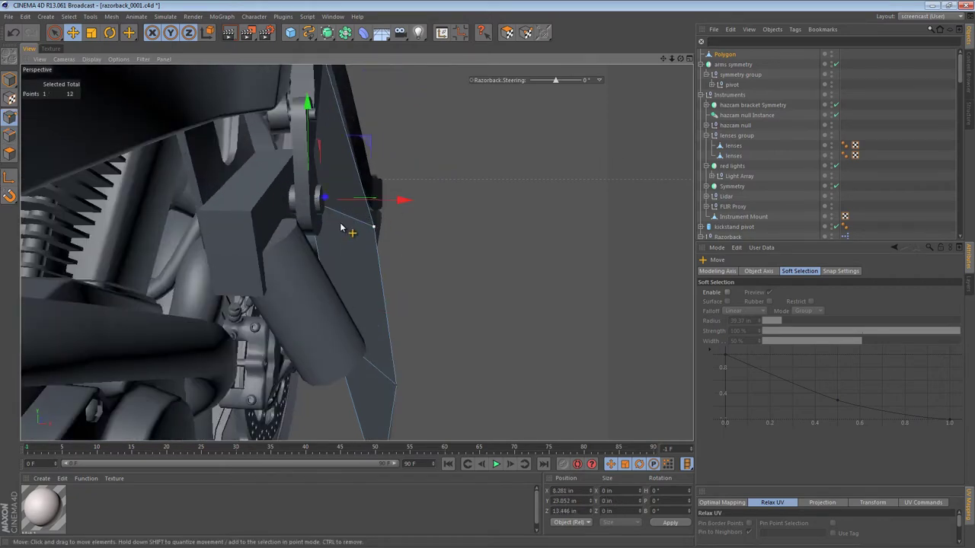
mouse_move(337, 213)
alt+mouse_down()
mouse_move(93, 187)
mouse_move(71, 86)
mouse_move(33, 67)
alt+mouse_up()
mouse_move(376, 207)
mouse_down()
mouse_move(357, 203)
mouse_move(385, 197)
mouse_move(501, 369)
mouse_move(381, 274)
mouse_move(312, 255)
mouse_up()
drag(335, 288, 313, 292)
drag(343, 401, 322, 399)
alt+drag(332, 263, 399, 320)
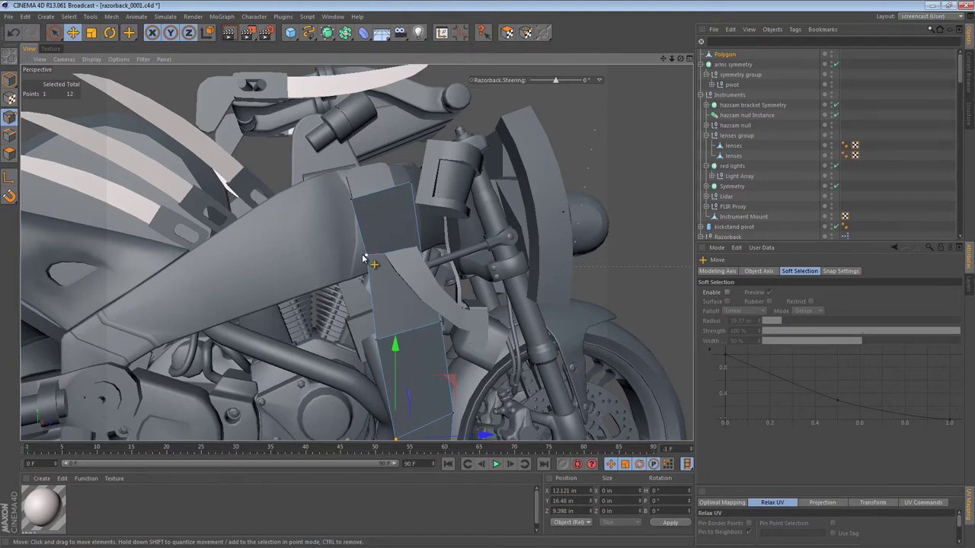
Pull the second section's upper front corner rearward and place its lower front corner at about X 9.6 in, Y 23.3 in, Z 12.5 in
scroll(371, 274, up, 5)
drag(388, 274, 376, 301)
drag(487, 280, 381, 276)
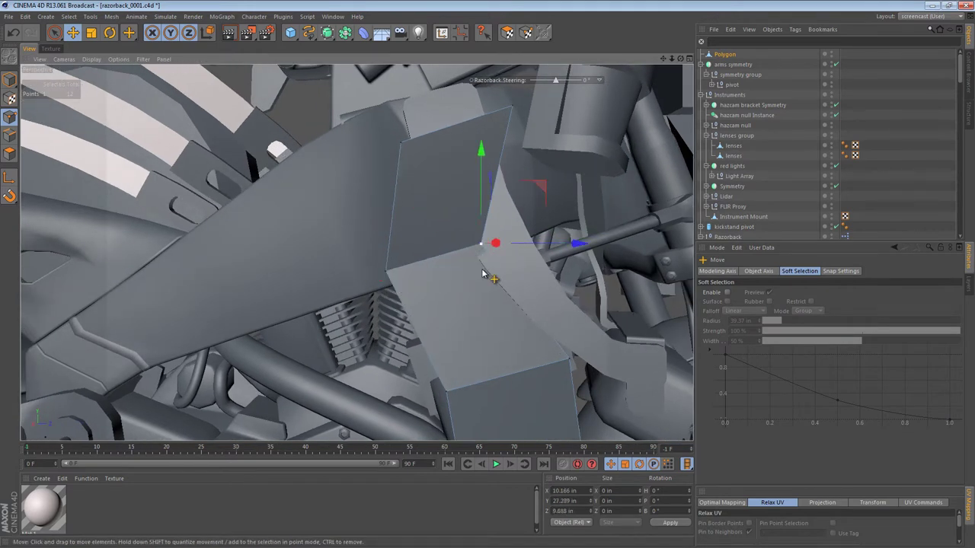
drag(482, 274, 462, 278)
click(569, 359)
drag(547, 368, 534, 362)
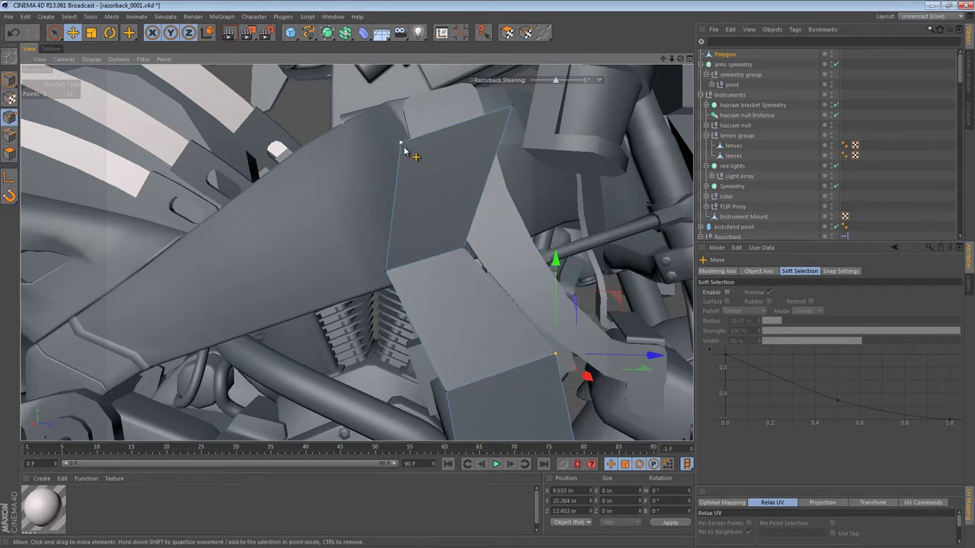
Shift the strip's two top corner points rearward and move them together inward to about X 9 in
drag(401, 174, 372, 190)
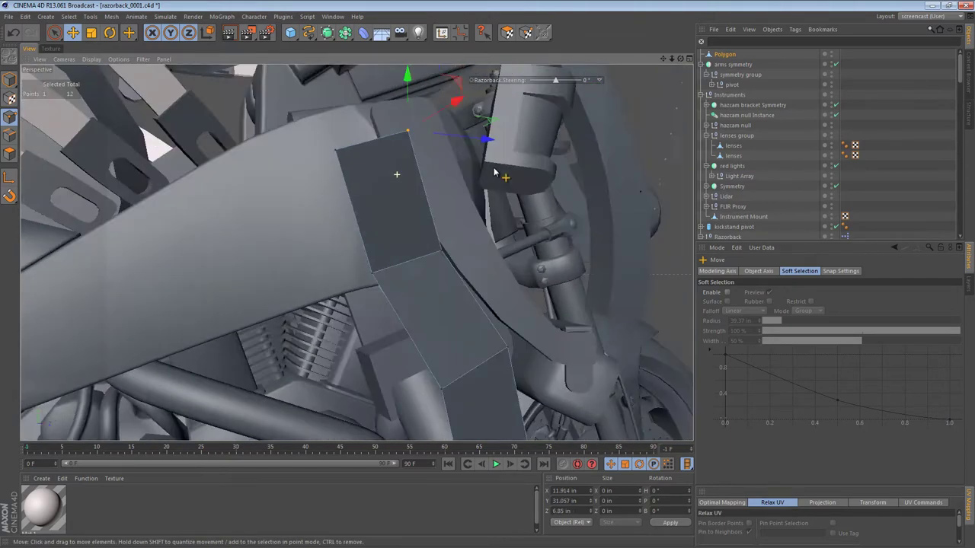
alt+drag(493, 173, 446, 189)
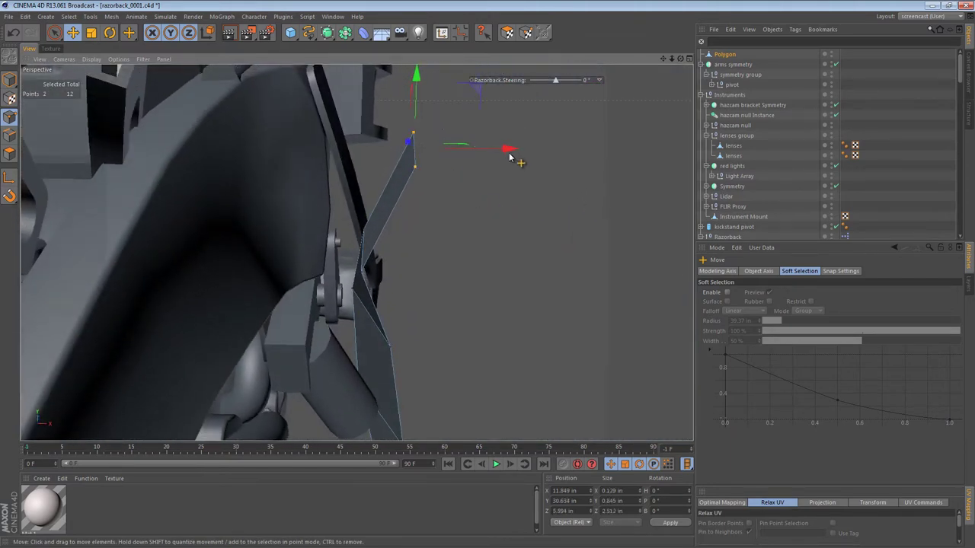
drag(507, 150, 421, 152)
Nudge the corner points where the top two sections meet inward towards the bike
alt+drag(396, 238, 434, 251)
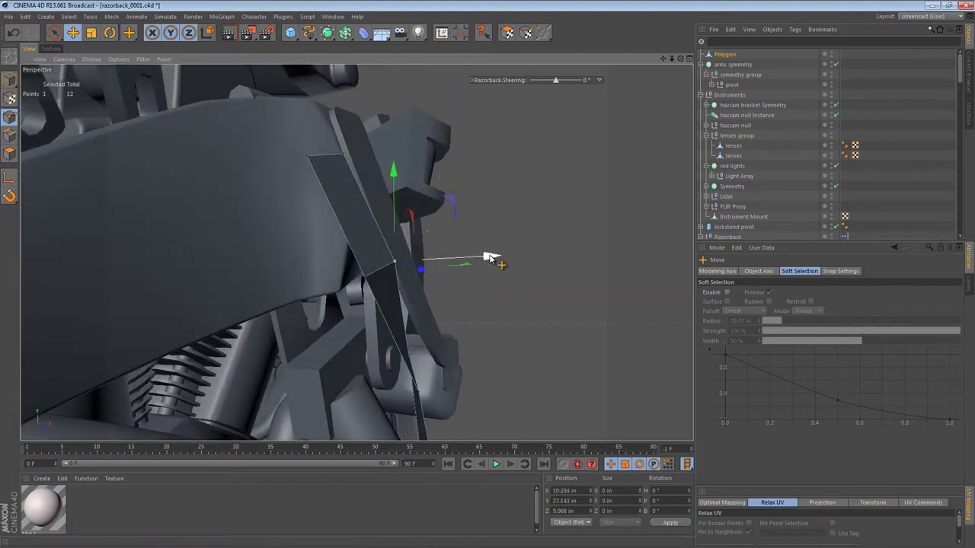
drag(496, 261, 477, 260)
alt+drag(476, 260, 380, 298)
click(385, 292)
mouse_move(484, 293)
mouse_down()
mouse_move(470, 294)
mouse_move(479, 294)
mouse_up()
Move the strip's top rear corner point outward to about X 9.4 in
alt+drag(431, 293, 483, 298)
alt+drag(397, 288, 402, 274)
click(387, 266)
alt+drag(486, 264, 457, 350)
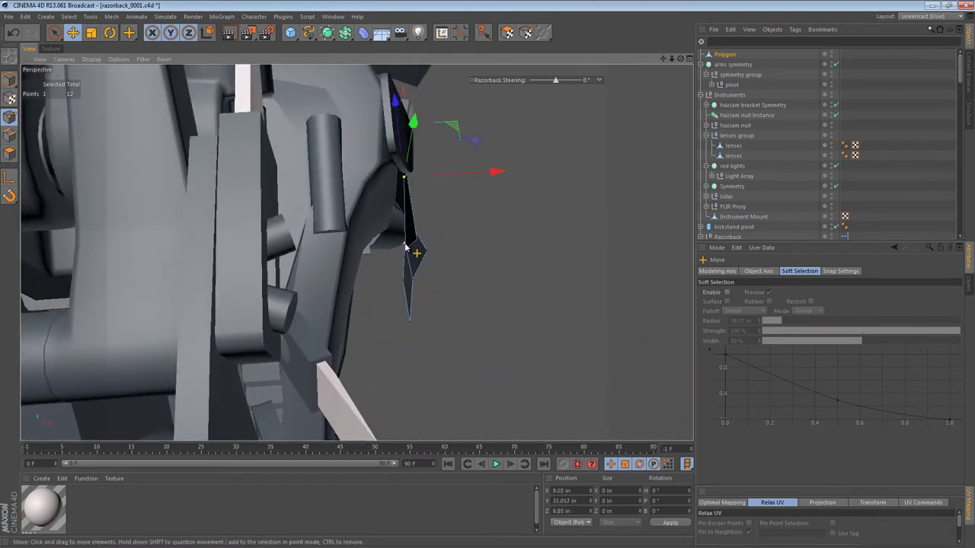
drag(499, 244, 515, 244)
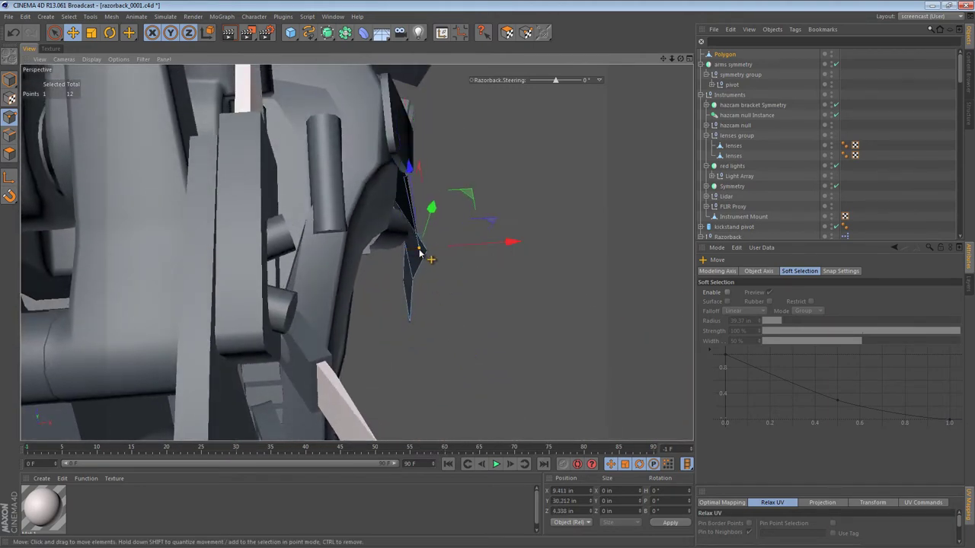
Move the rear corner between the top two sections to about Z 5.6 in and shift the middle section's upper rear corner rearward
alt+drag(413, 247, 280, 126)
alt+middle_drag(358, 136, 396, 272)
alt+right_drag(413, 256, 429, 257)
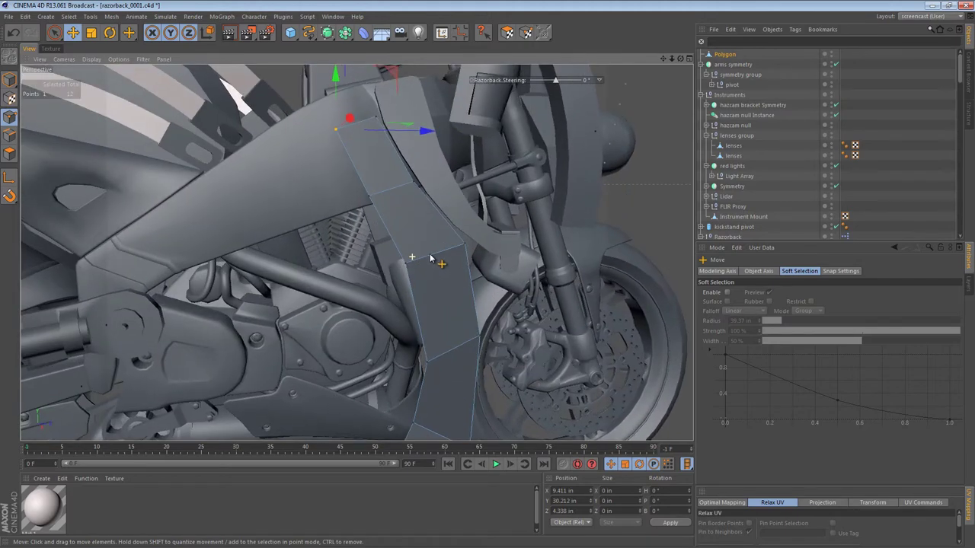
alt+drag(426, 248, 368, 252)
click(369, 195)
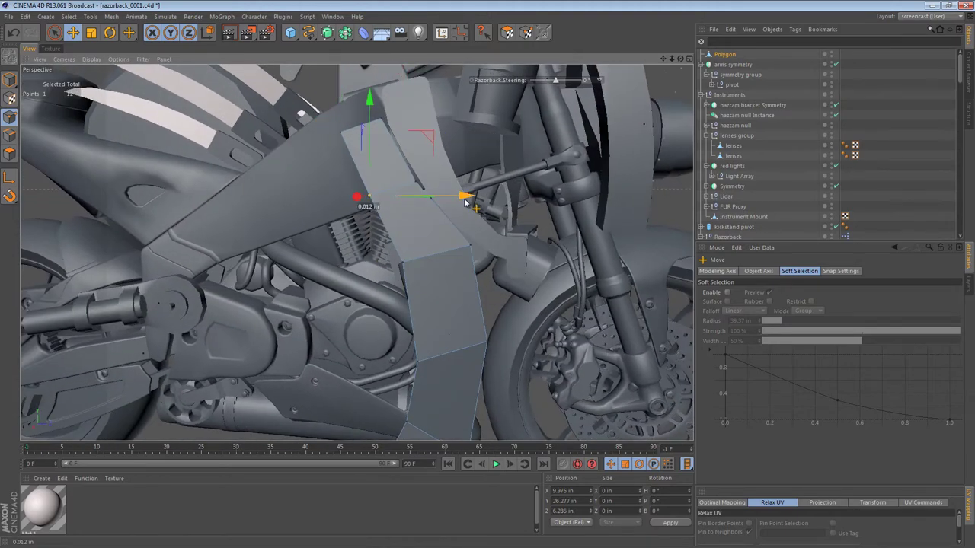
alt+middle_drag(441, 295, 432, 199)
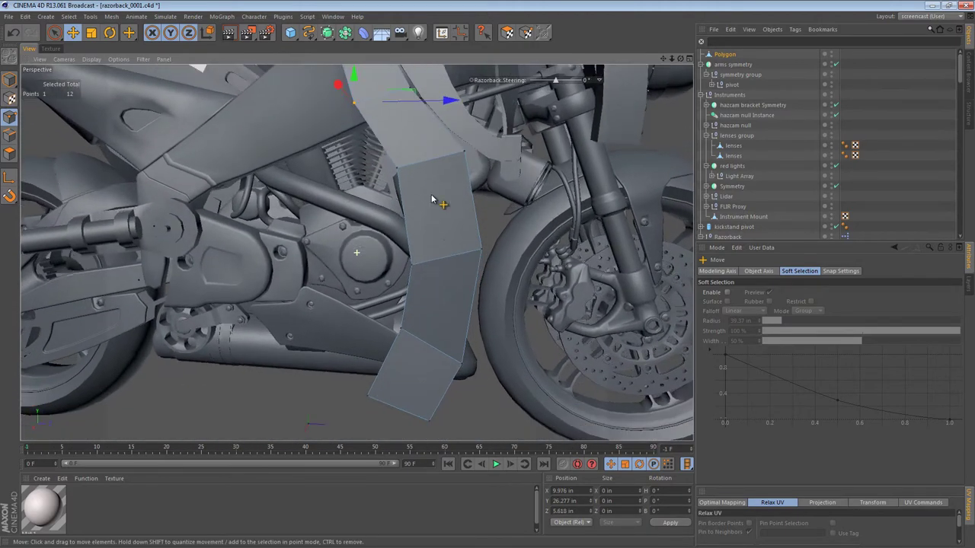
click(397, 172)
drag(490, 170, 468, 173)
Move the middle section's lower front corner to about X 11.1 in, Y 16.6 in, Z 12.5 in
alt+drag(457, 228, 240, 220)
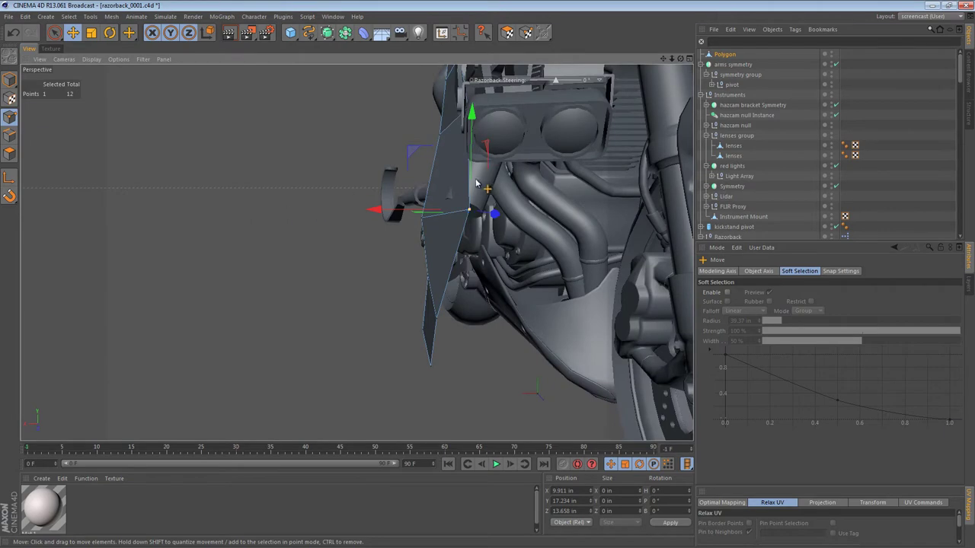
alt+drag(478, 182, 526, 232)
alt+drag(434, 207, 601, 164)
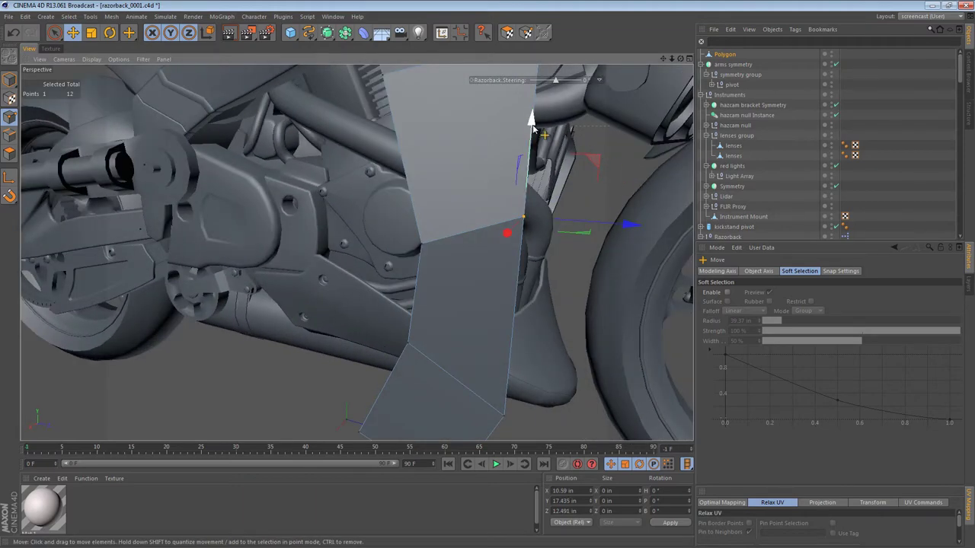
alt+drag(532, 174, 412, 242)
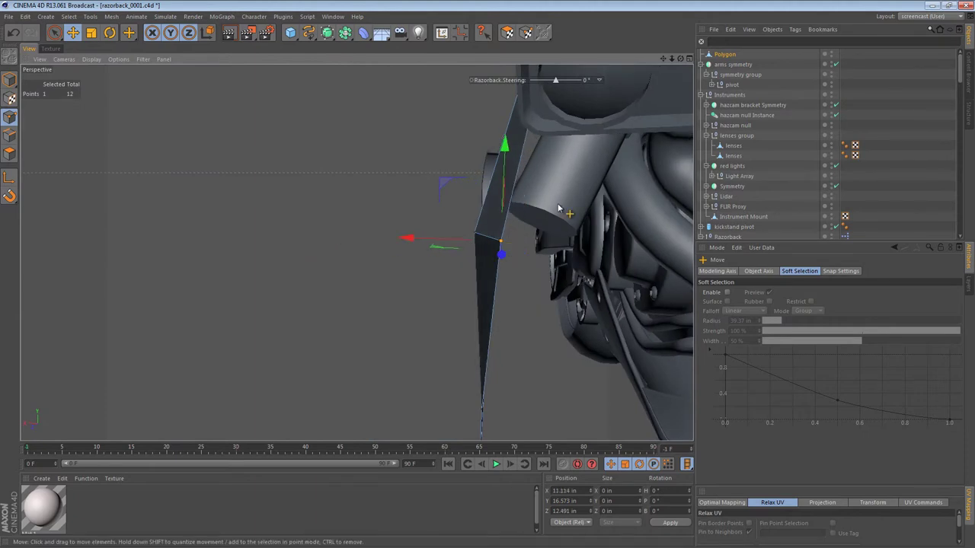
mouse_move(571, 205)
alt+mouse_down()
mouse_move(545, 212)
mouse_move(559, 203)
alt+mouse_up()
Extrude the front edges of the third and fourth sections forward to about Z 15 in and scale the new edges to about 4.8 in high
click(9, 135)
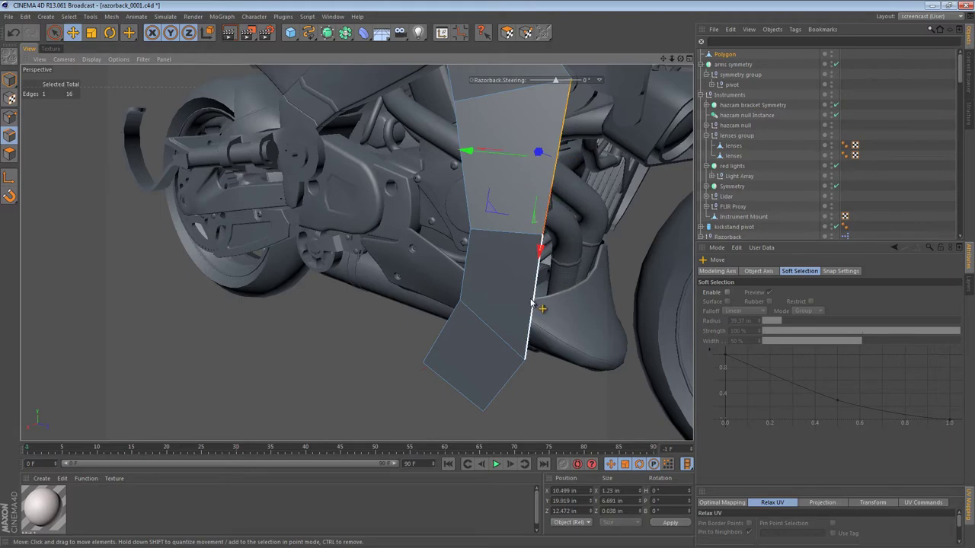
alt+drag(545, 239, 315, 283)
key(t)
key(e)
drag(541, 232, 510, 238)
alt+drag(391, 218, 191, 207)
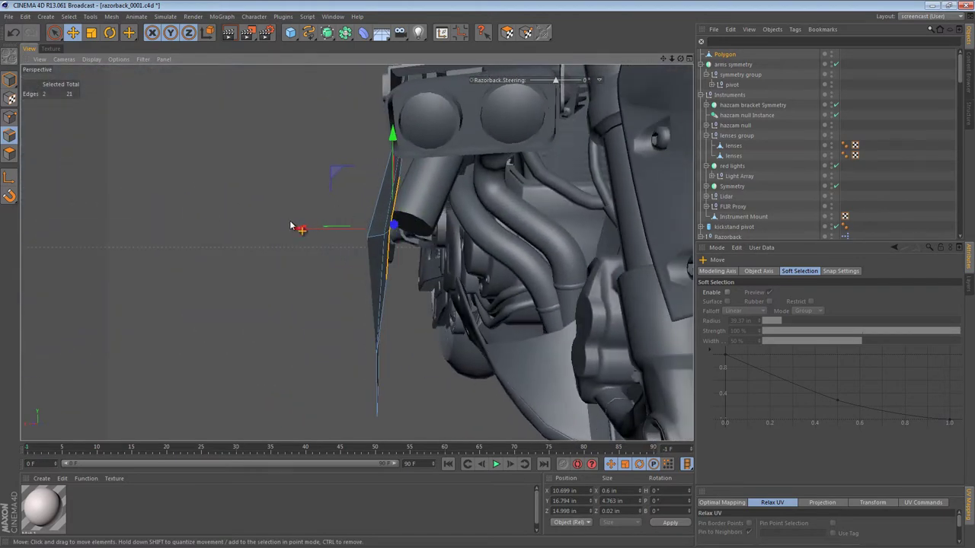
Move the extruded front edges inward towards the bike and push their lowest point further inward
drag(291, 227, 367, 229)
drag(309, 213, 309, 212)
click(9, 117)
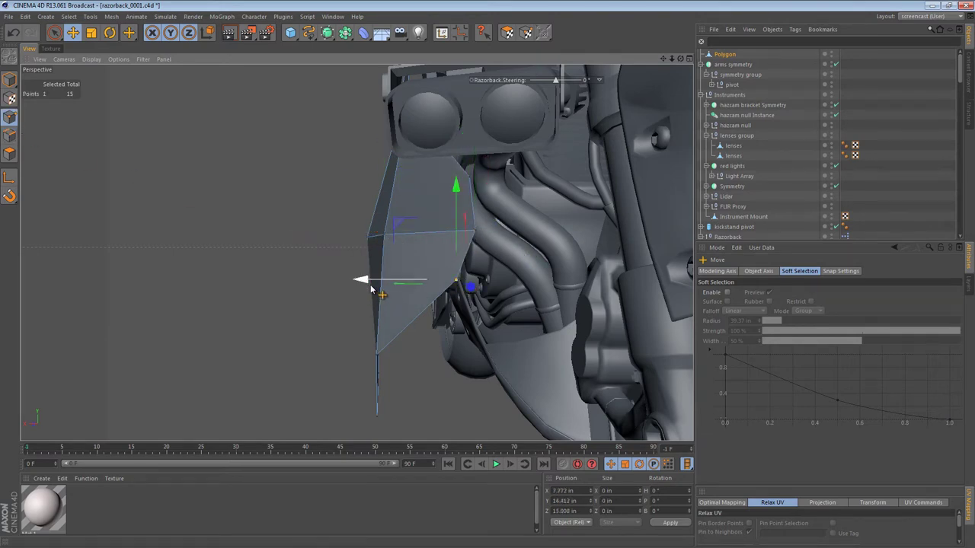
drag(370, 279, 418, 287)
Adjust the front flange's outer points, placing its upper one at about X 8.3 in, Y 16.9 in, Z 15.5 in
alt+drag(511, 243, 535, 233)
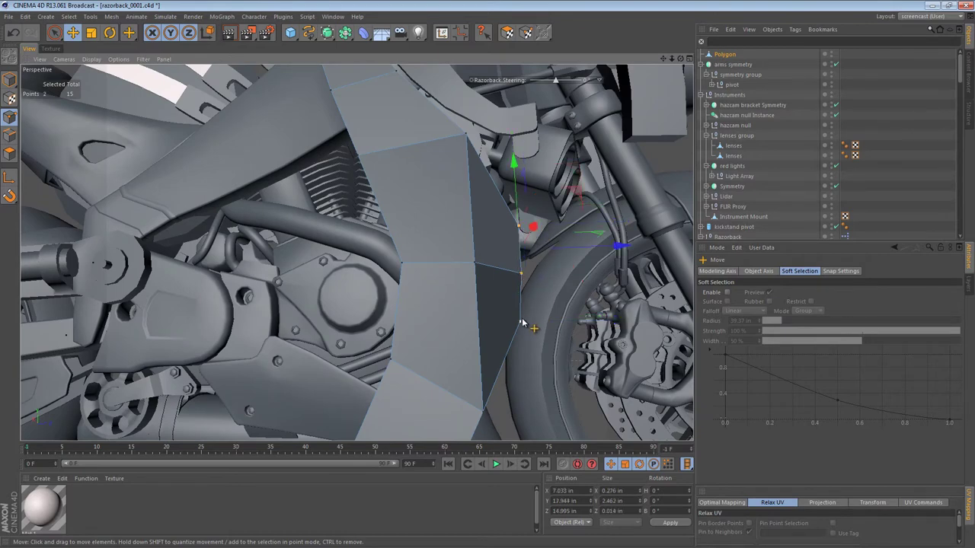
drag(607, 268, 644, 271)
alt+drag(567, 260, 371, 259)
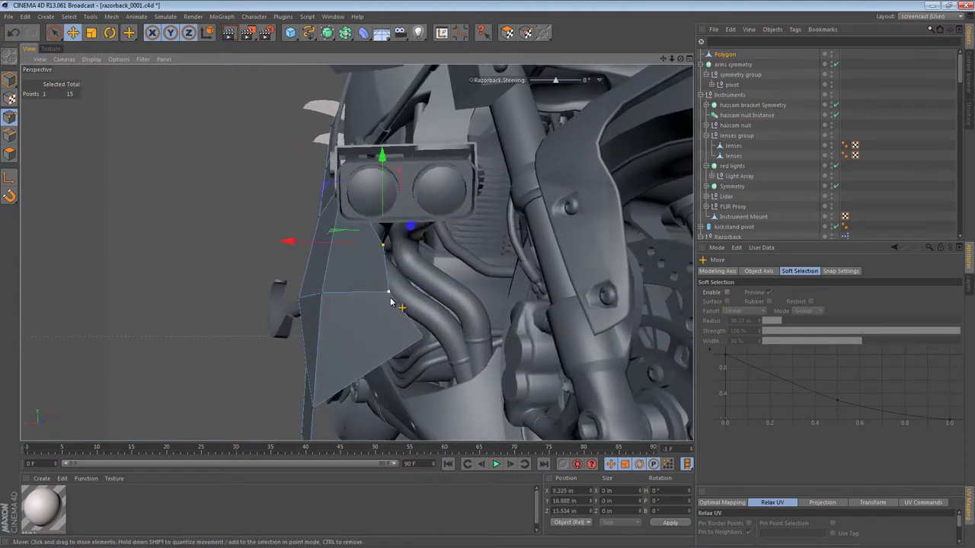
drag(415, 326, 572, 227)
Reposition the middle section's lower front corner at about X 10.7 in, Y 17.2 in, Z 13 in
alt+drag(350, 272, 354, 291)
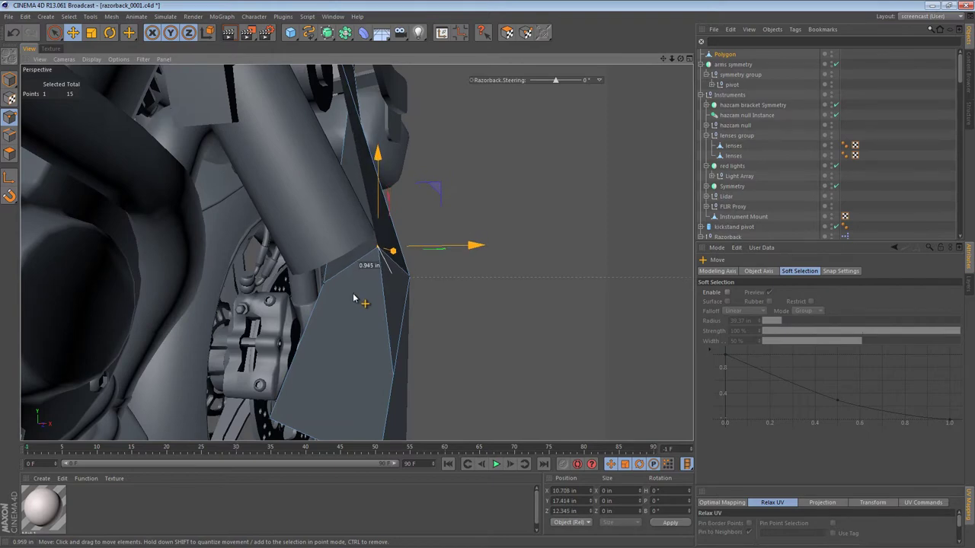
mouse_move(406, 312)
mouse_down()
mouse_move(399, 278)
mouse_move(378, 284)
mouse_move(242, 259)
mouse_move(99, 257)
mouse_move(174, 300)
mouse_move(397, 271)
mouse_up()
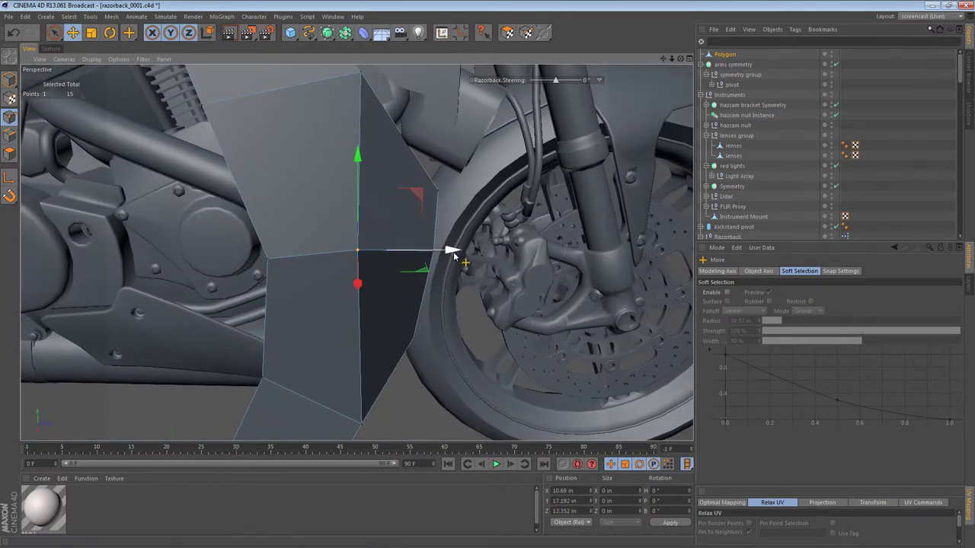
drag(453, 253, 472, 252)
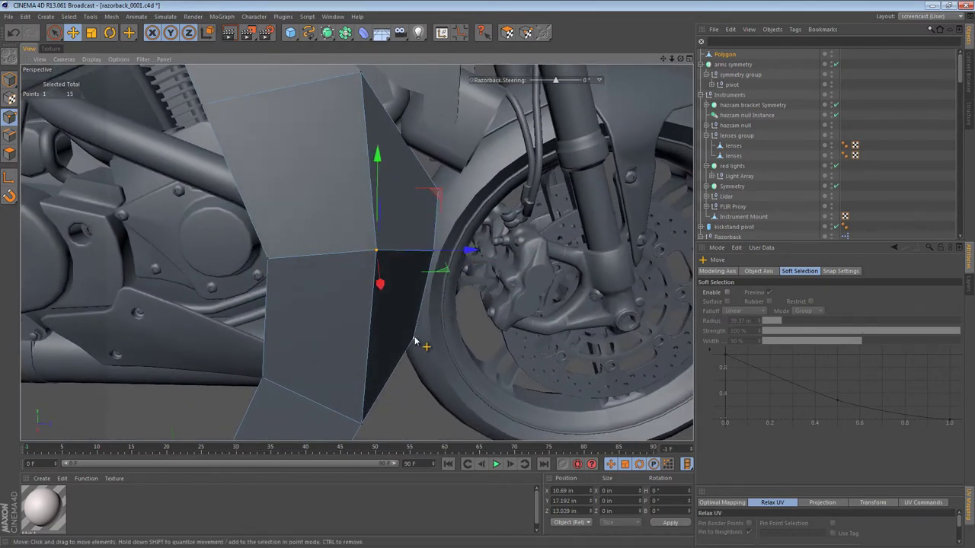
Move the flange's lowest outer point outward to about X 7.2 in and the fourth section's lower front corner inward
alt+drag(417, 344, 417, 320)
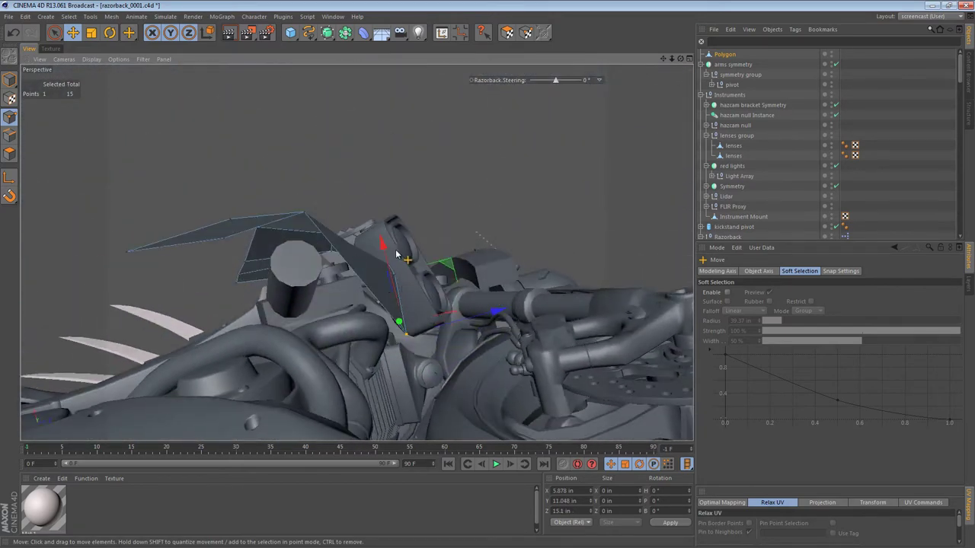
drag(390, 251, 344, 240)
drag(298, 167, 299, 232)
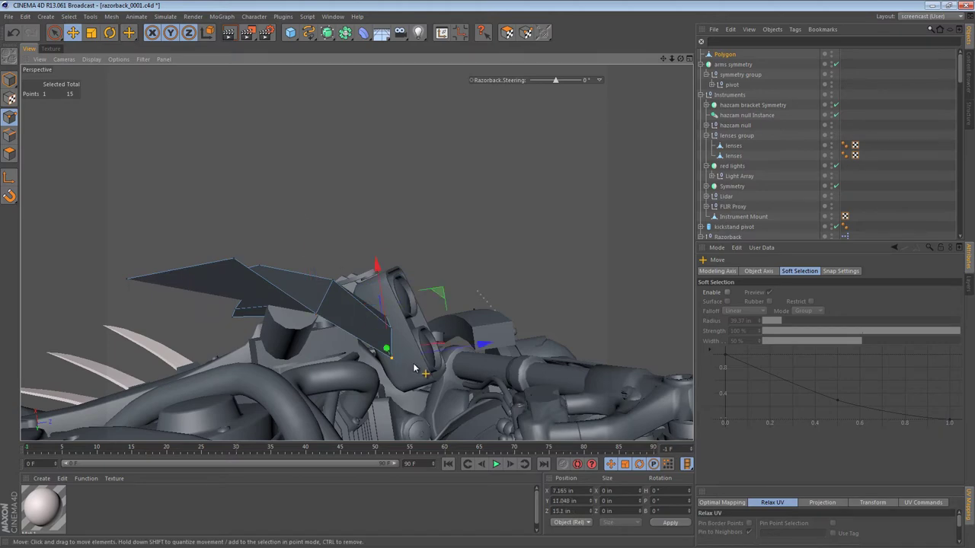
Move the flange's upper outer point inward to about X 7.7 in
alt+drag(363, 326, 374, 466)
alt+middle_drag(386, 253, 384, 230)
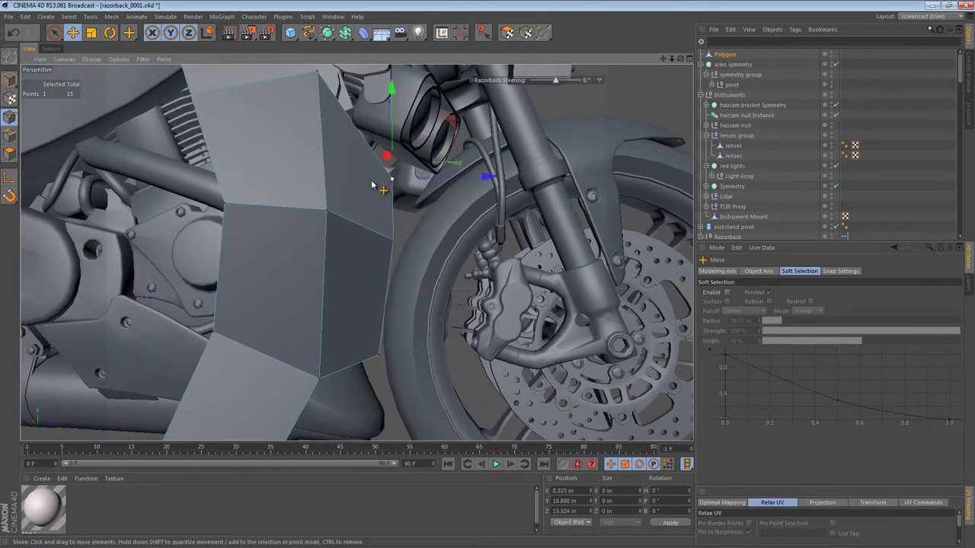
alt+drag(371, 183, 179, 183)
drag(300, 176, 315, 173)
Move the strip's bottom front corner inward, and align both bottom corner points along X and shift them towards the bike
alt+drag(398, 286, 416, 231)
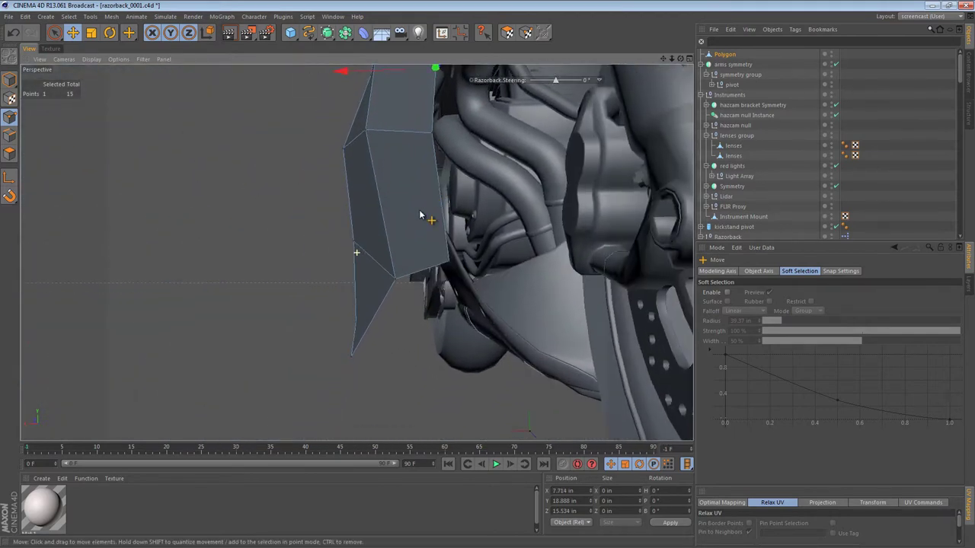
drag(253, 355, 296, 356)
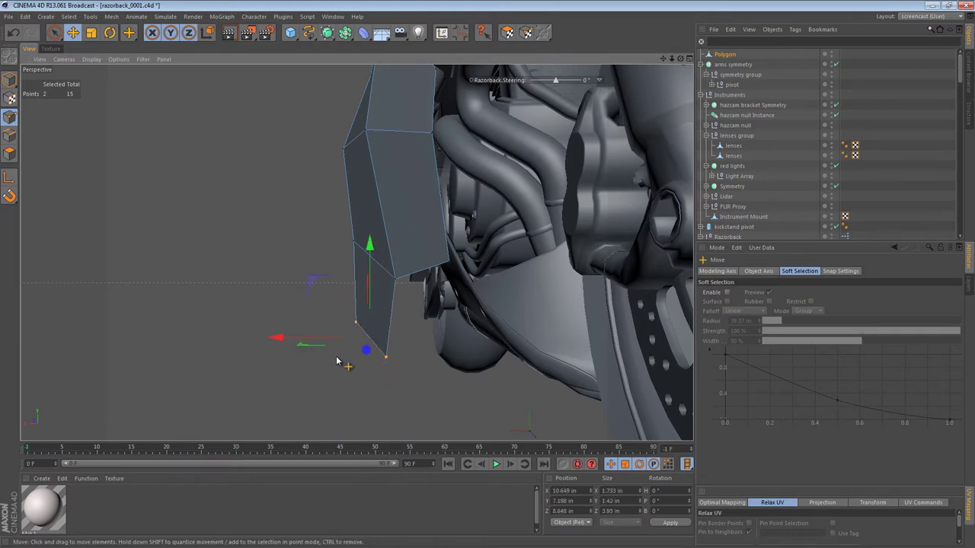
key(F2)
alt+middle_drag(446, 304, 402, 275)
key(t)
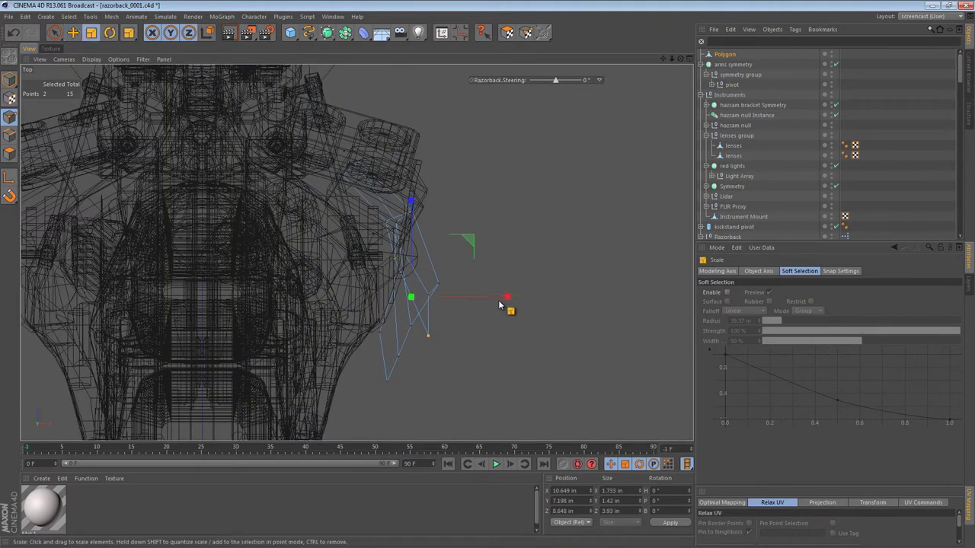
drag(503, 299, 417, 299)
key(e)
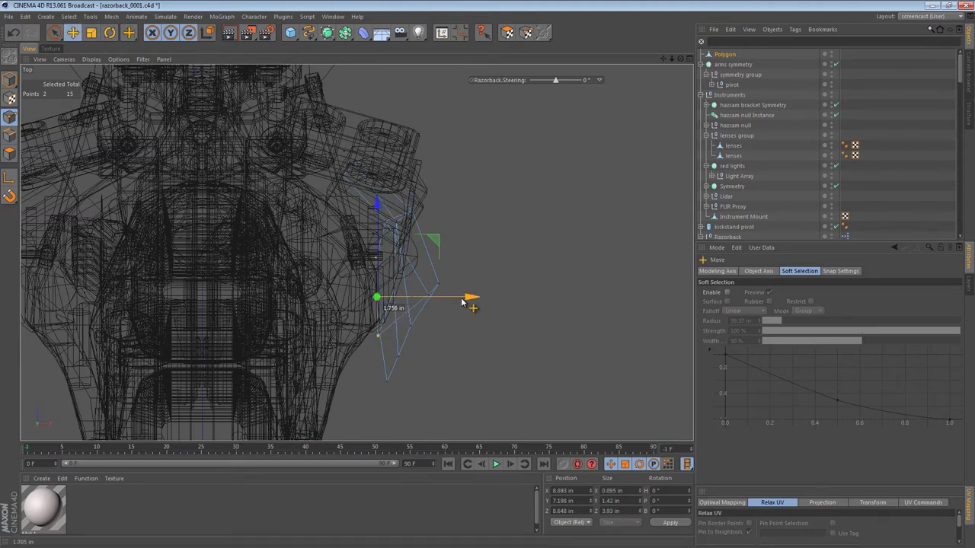
drag(450, 303, 446, 303)
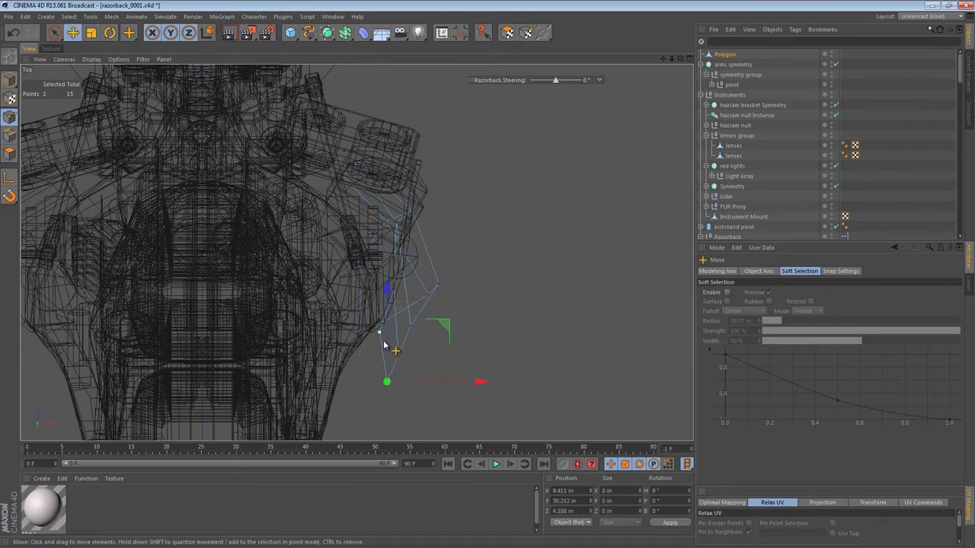
Align the strip's two top corner points along X and move them inward to about X 7.6 in
key(r)
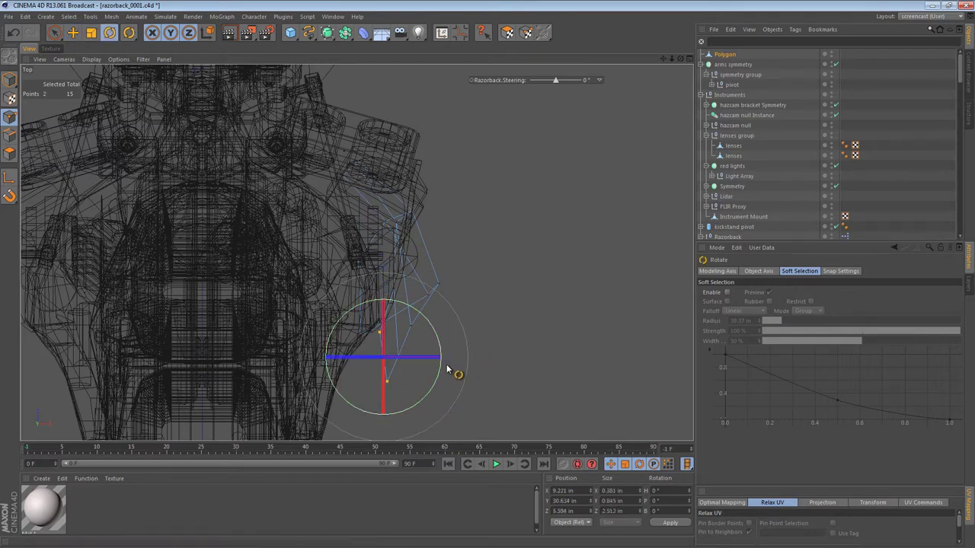
key(t)
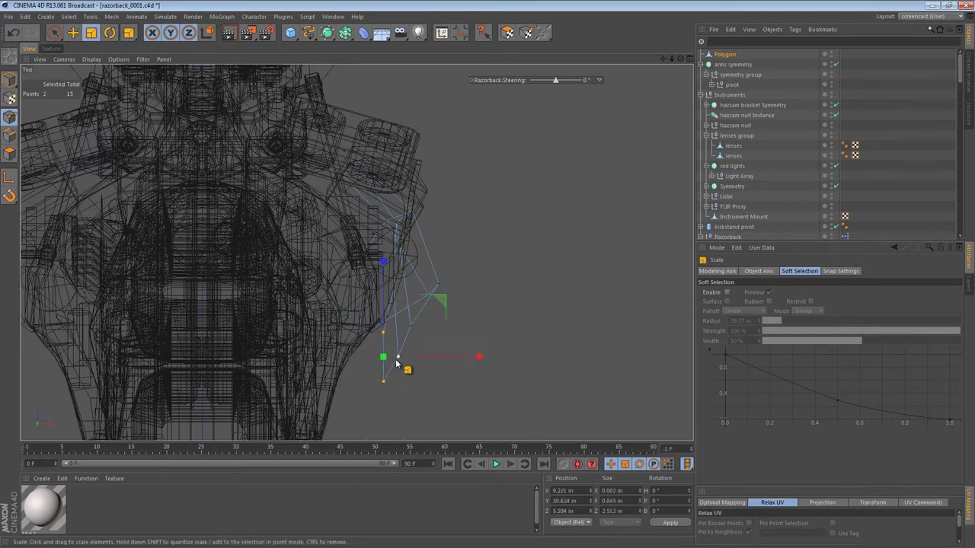
key(e)
drag(477, 361, 453, 363)
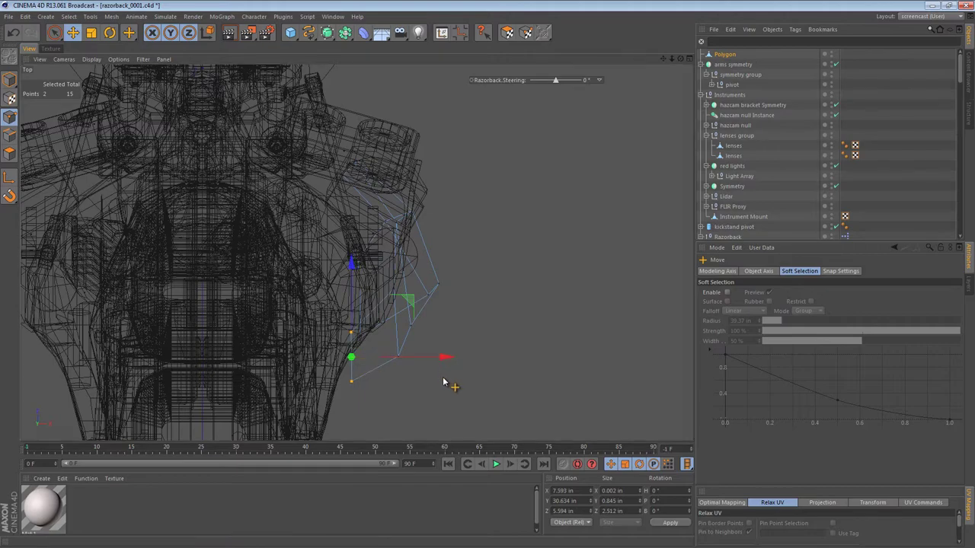
Slide the rear points at the strip's section joints forward and adjust the centre crease points along their edges
key(F1)
alt+right_drag(436, 279, 412, 280)
mouse_move(385, 246)
alt+mouse_down()
mouse_move(642, 272)
mouse_move(492, 300)
mouse_move(633, 279)
mouse_move(523, 285)
mouse_move(569, 274)
mouse_move(450, 229)
mouse_move(318, 203)
alt+mouse_up()
key(m)
key(o)
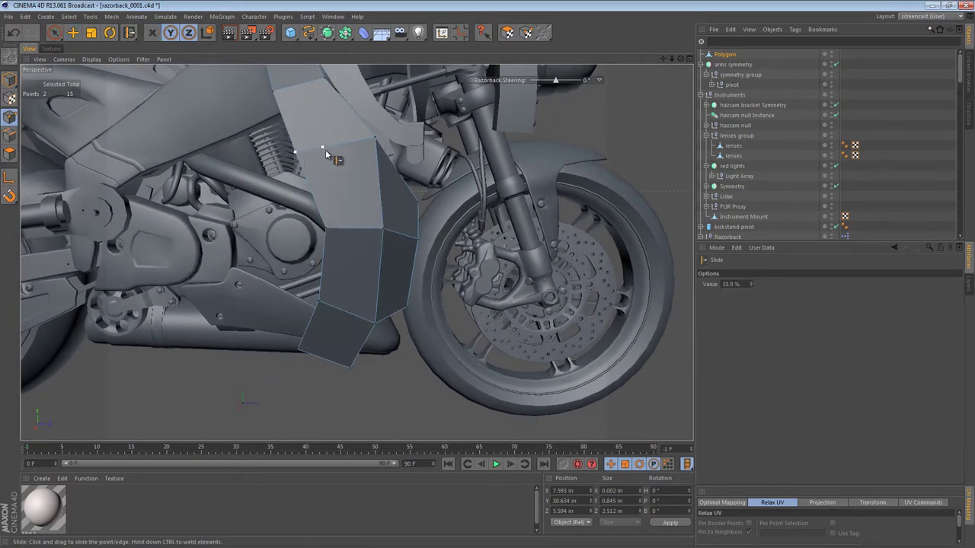
drag(326, 155, 362, 247)
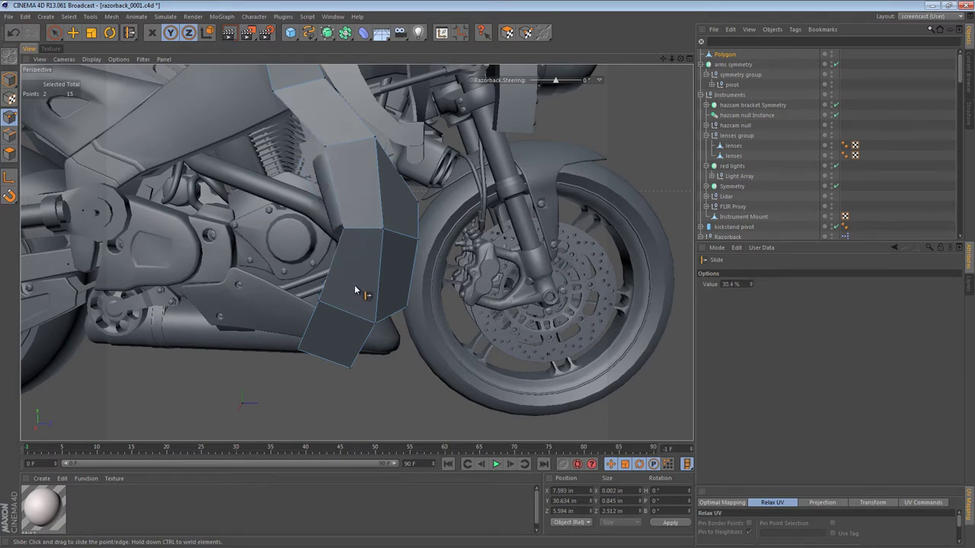
drag(336, 308, 347, 316)
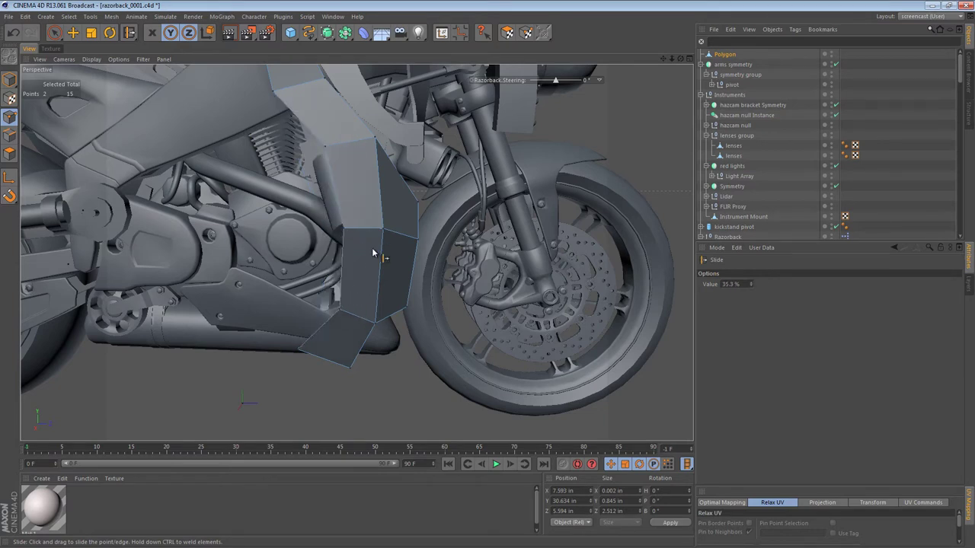
drag(384, 232, 286, 251)
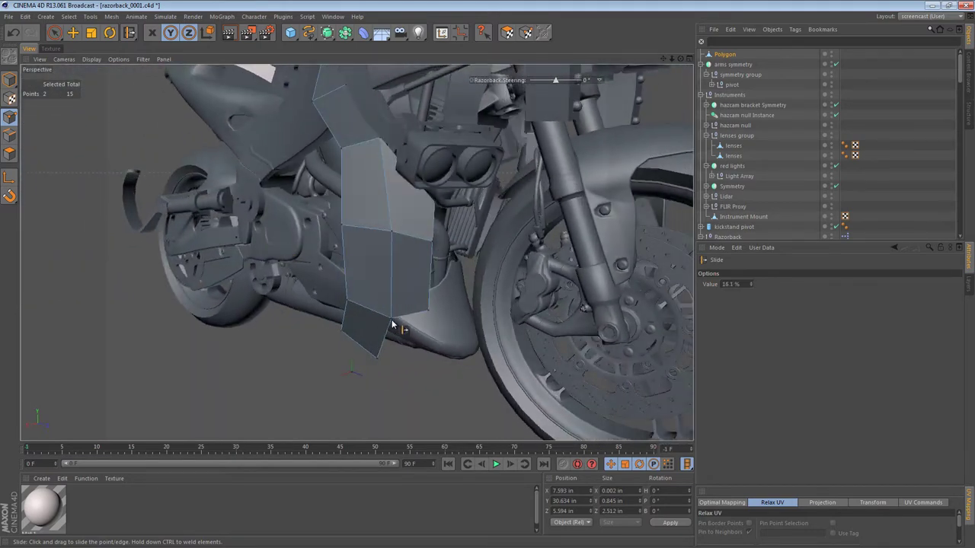
alt+drag(394, 322, 167, 219)
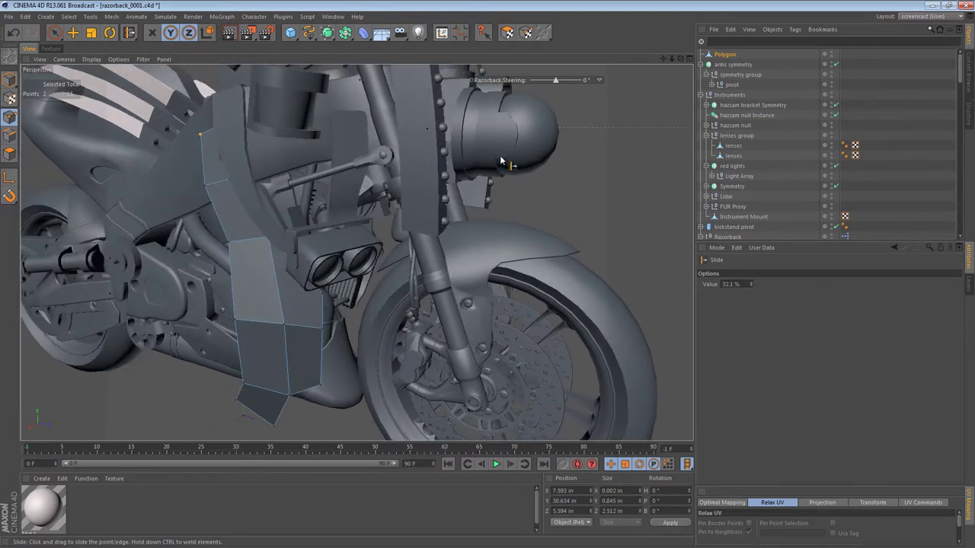
Swing the Razorback steering to -20° to check the panel's clearance, and reset it to 0°
drag(557, 83, 536, 82)
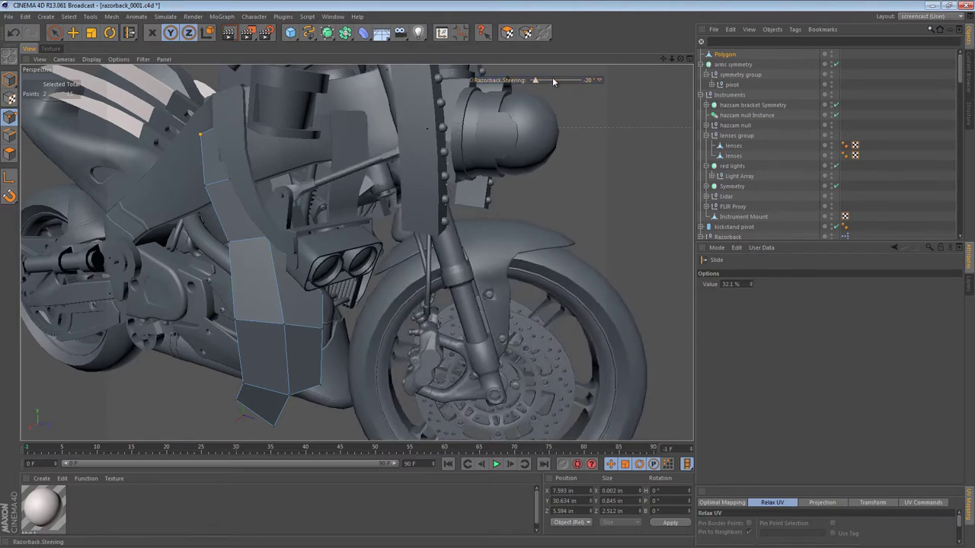
double_click(587, 80)
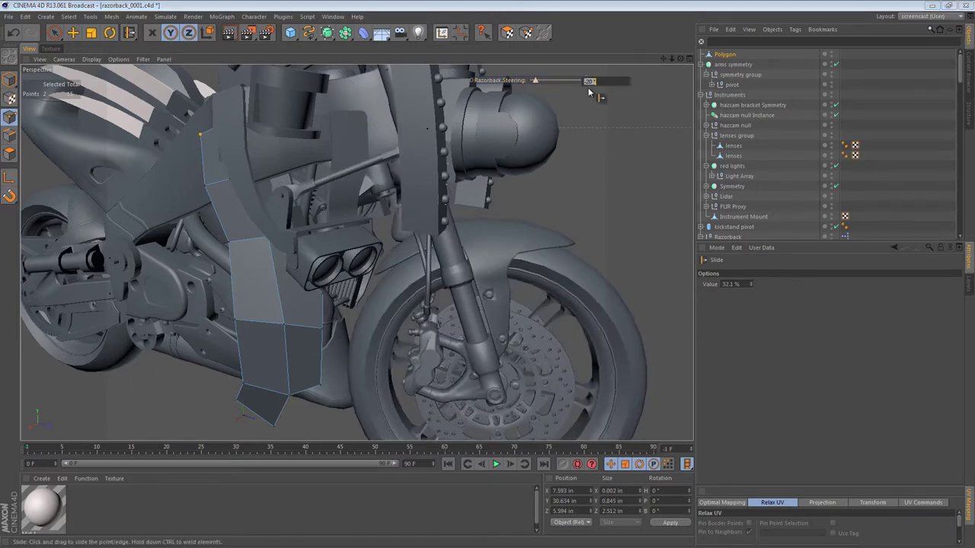
text(0)
key(Return)
Slide the flange's middle outer point up to about Y 17.5 in and adjust the centre crease points beside it
alt+drag(561, 115, 282, 228)
alt+right_drag(280, 226, 356, 220)
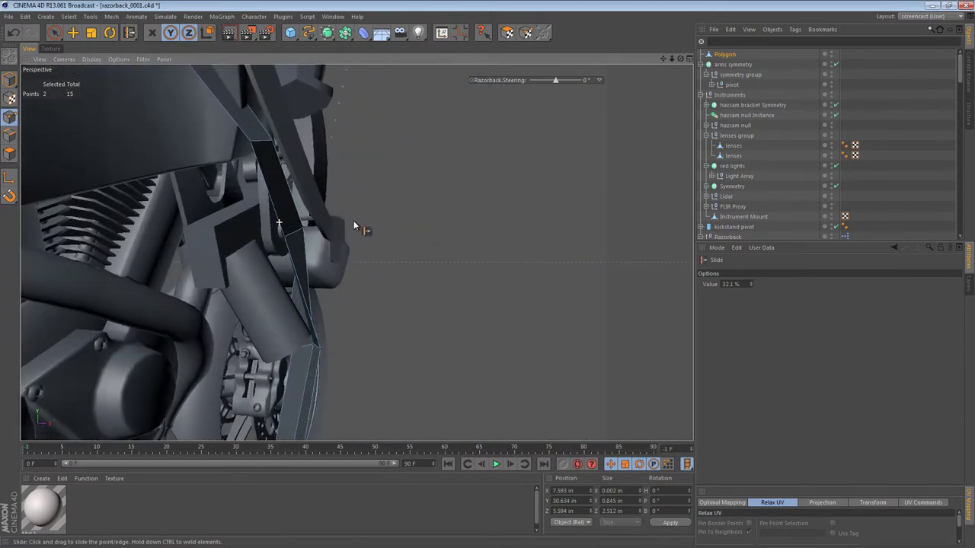
alt+drag(356, 220, 406, 238)
key(e)
click(298, 233)
alt+middle_drag(322, 334, 315, 206)
alt+drag(316, 207, 290, 242)
alt+middle_drag(287, 260, 285, 237)
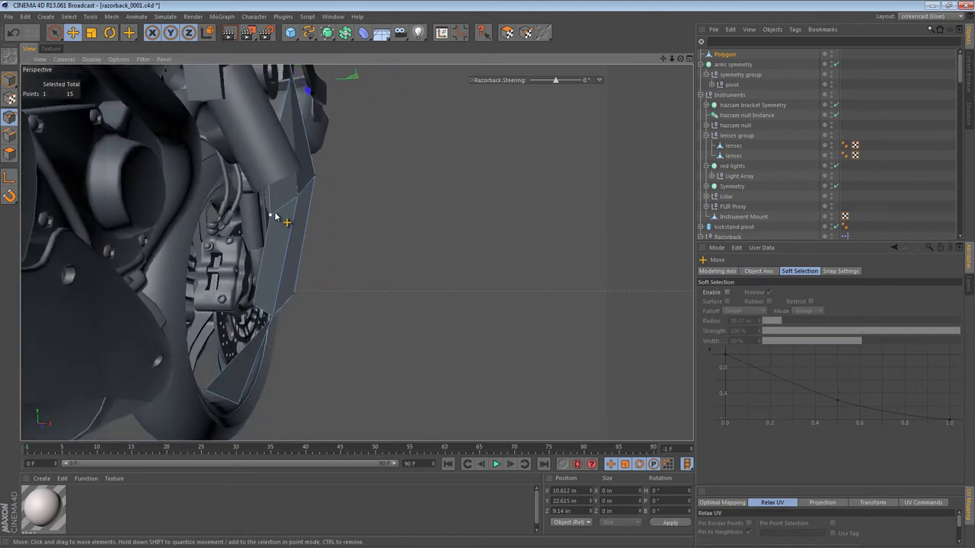
right_click(275, 231)
click(304, 370)
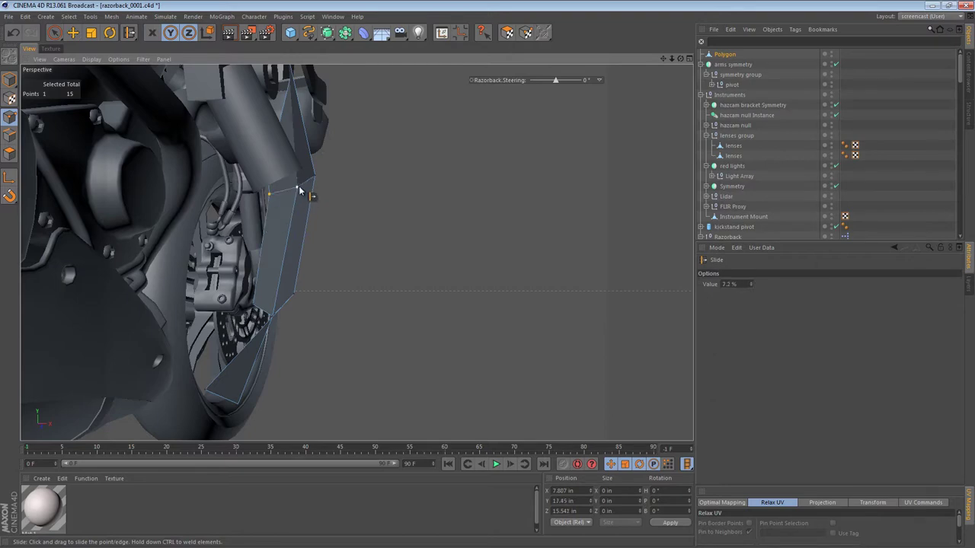
alt+drag(313, 175, 160, 273)
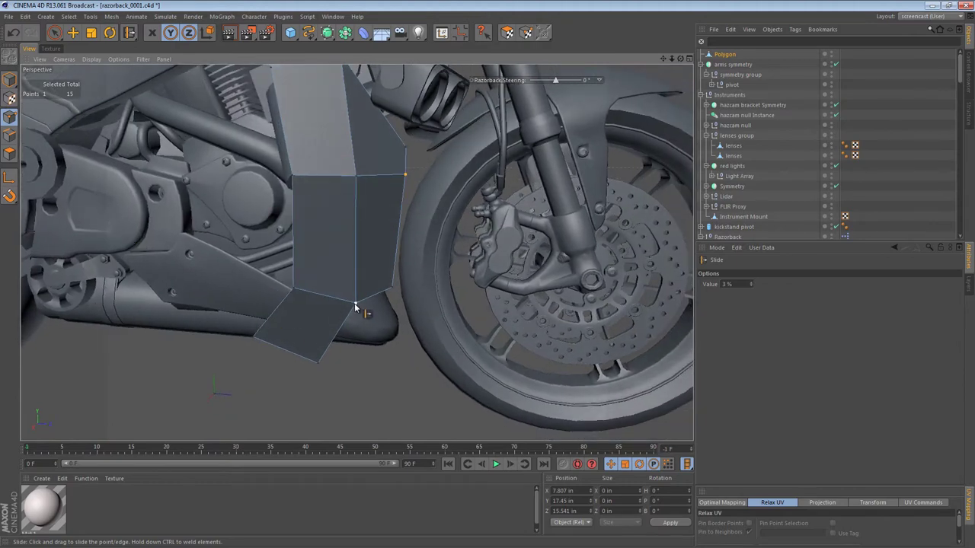
drag(355, 306, 584, 220)
Move the strip's upper front point along X to about 9.75 in, and shift its top rear corner along X
key(e)
click(284, 234)
drag(393, 233, 394, 233)
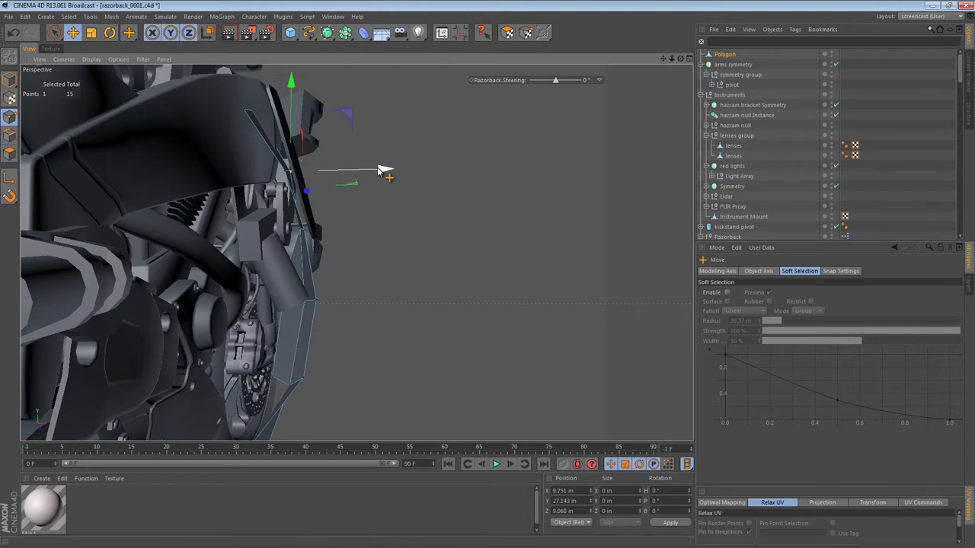
alt+drag(259, 184, 150, 224)
alt+middle_drag(227, 261, 323, 381)
alt+drag(276, 286, 309, 283)
alt+right_drag(310, 284, 372, 240)
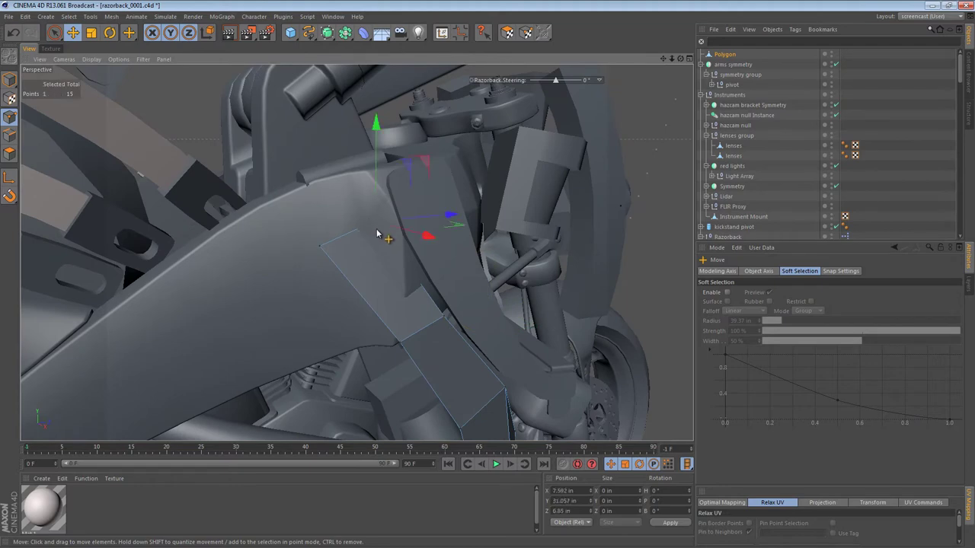
alt+drag(381, 238, 521, 227)
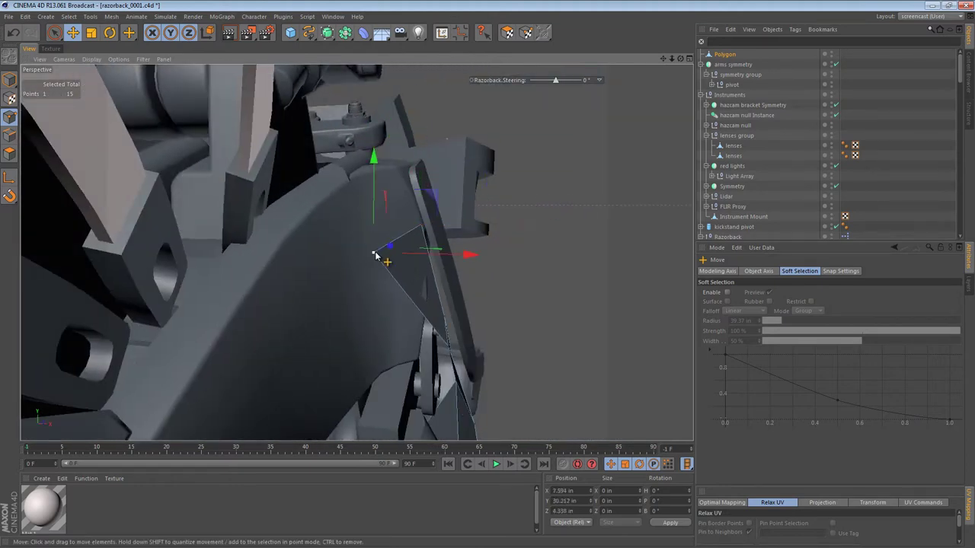
drag(468, 253, 2, 140)
Try to bevel all the strip's edges with an inner offset of about 0.118 in
click(5, 137)
right_click(351, 292)
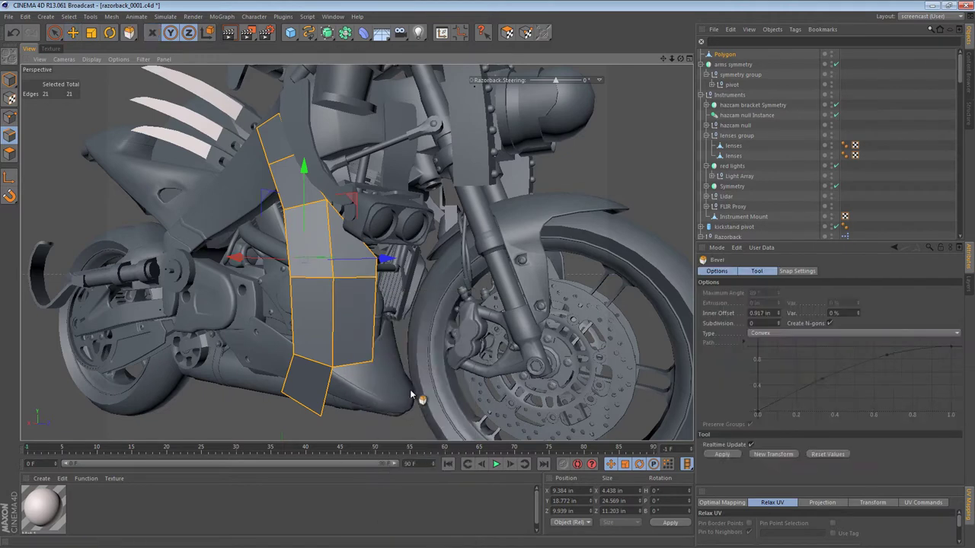
click(381, 488)
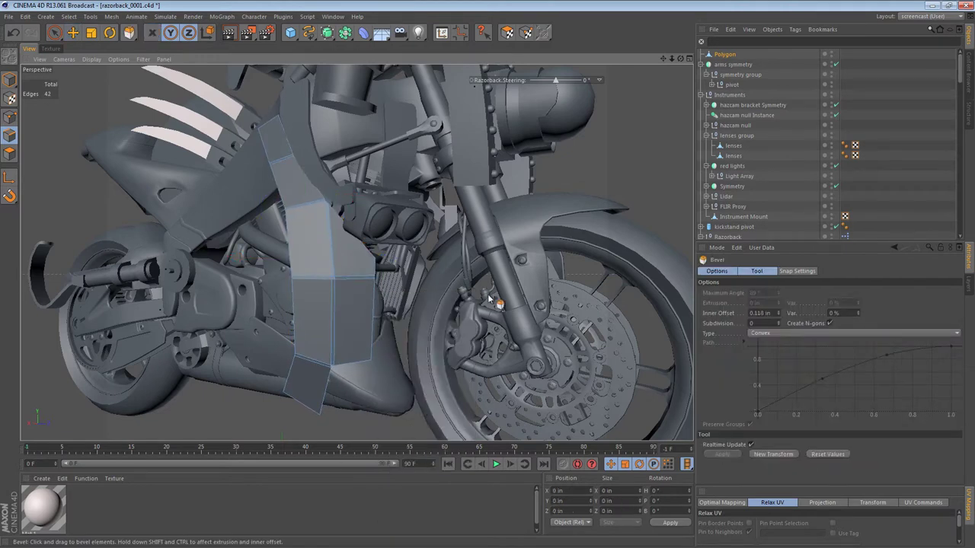
drag(489, 300, 488, 298)
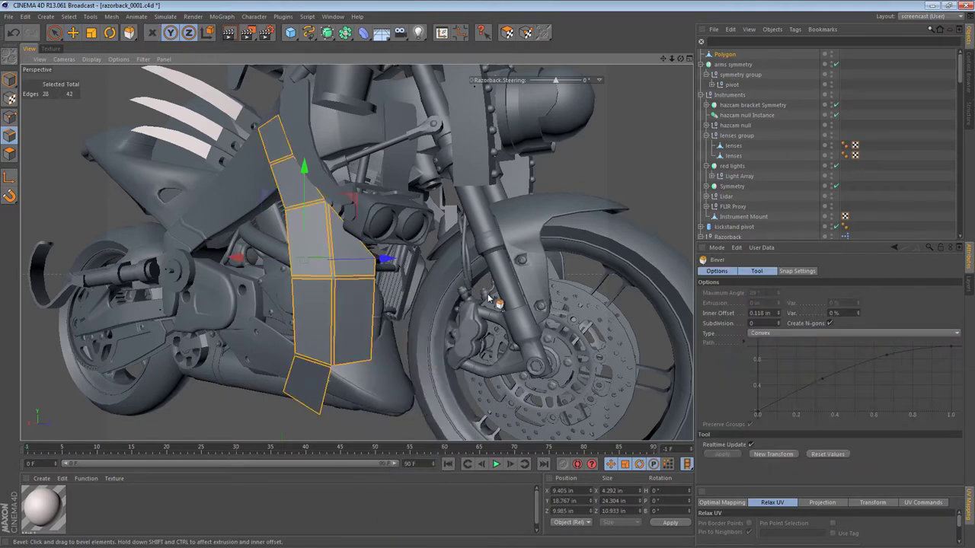
click(11, 96)
alt+drag(357, 304, 379, 297)
click(364, 233)
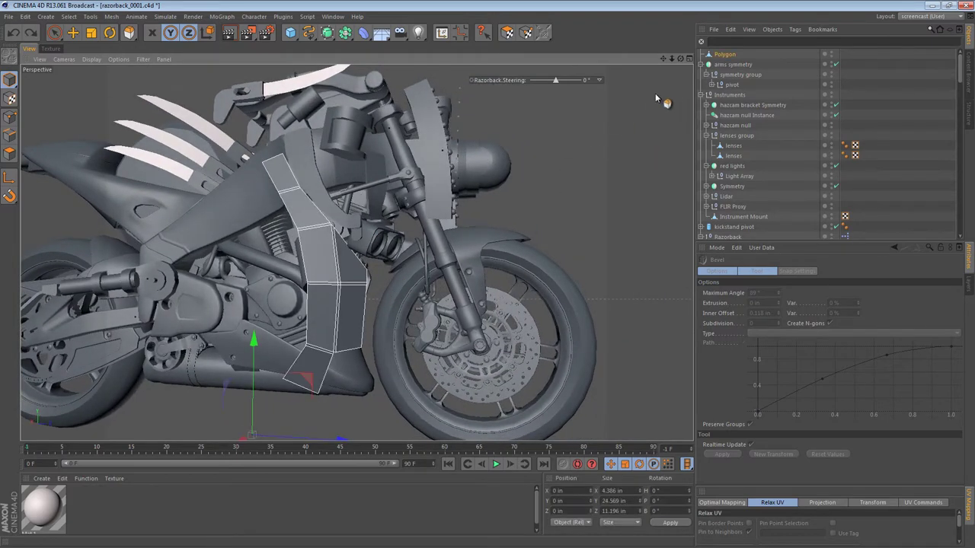
Add a Phong tag to the Polygon object and deselect the object to check its smoothed shading
right_click(727, 55)
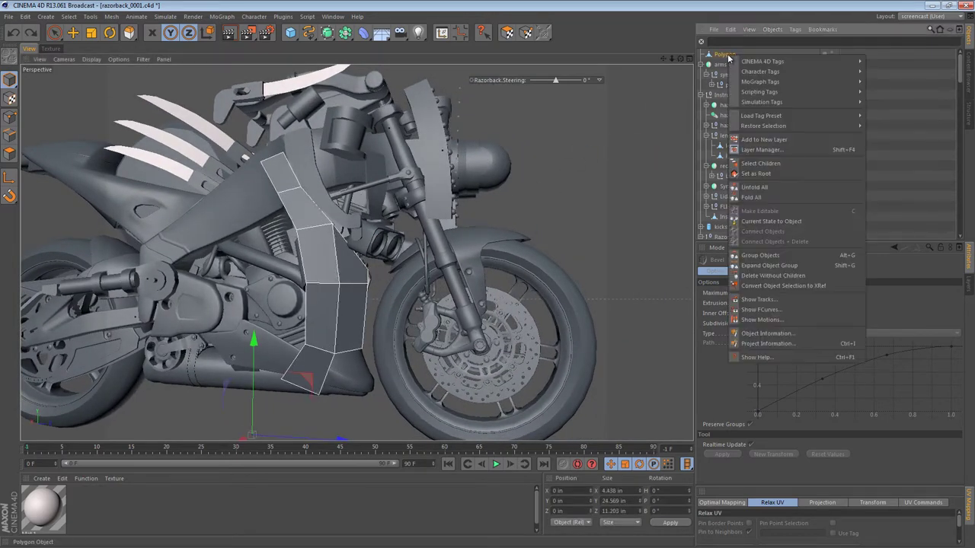
mouse_move(849, 63)
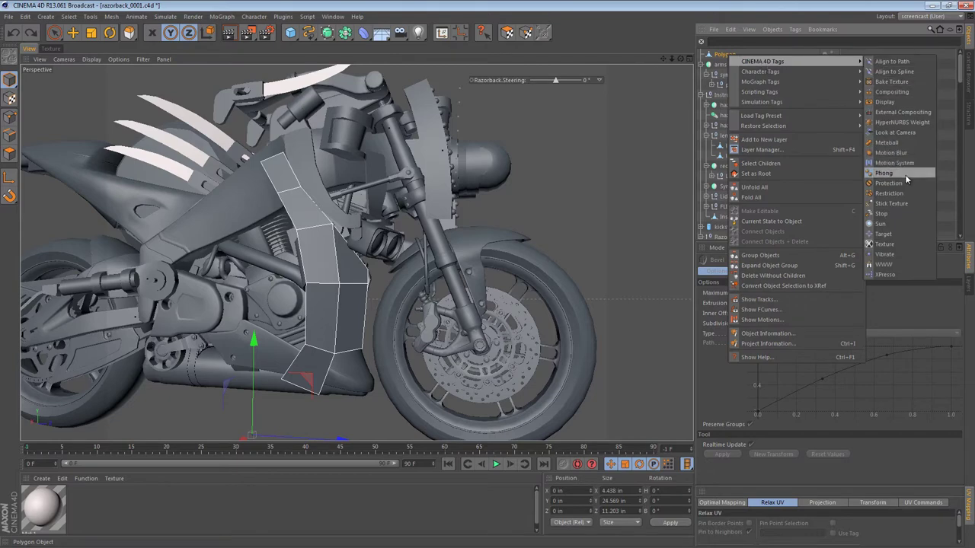
click(904, 175)
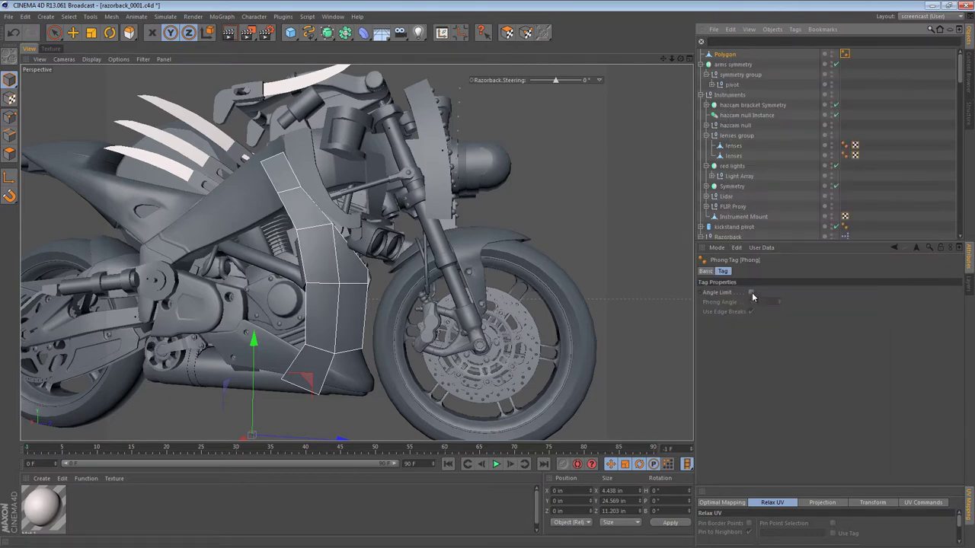
scroll(360, 266, up, 4)
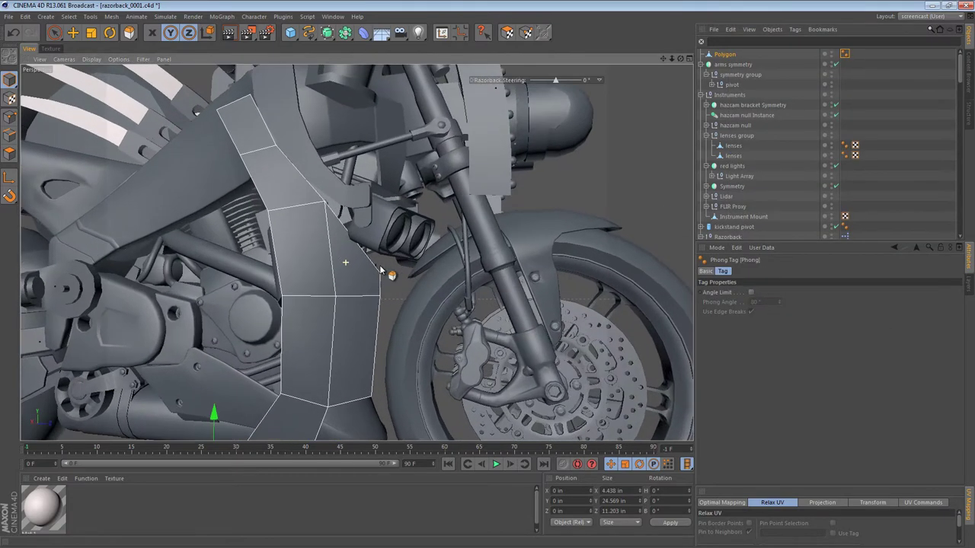
alt+drag(336, 266, 118, 230)
key(e)
click(43, 122)
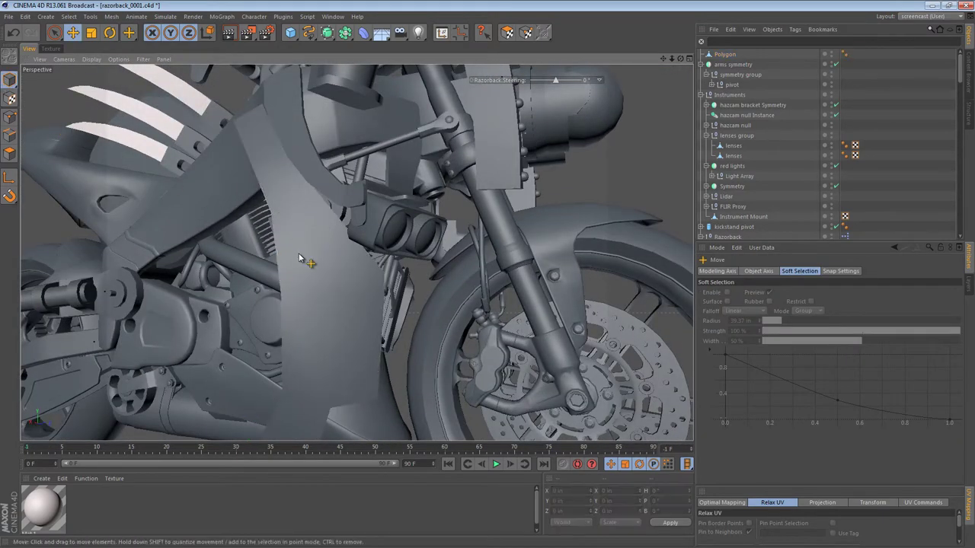
Try to bevel the strip's edges, except the two middle cross edges, with an inner offset of about 0.12 in
scroll(344, 278, down, 5)
alt+drag(280, 275, 297, 290)
alt+right_drag(357, 297, 448, 298)
click(335, 297)
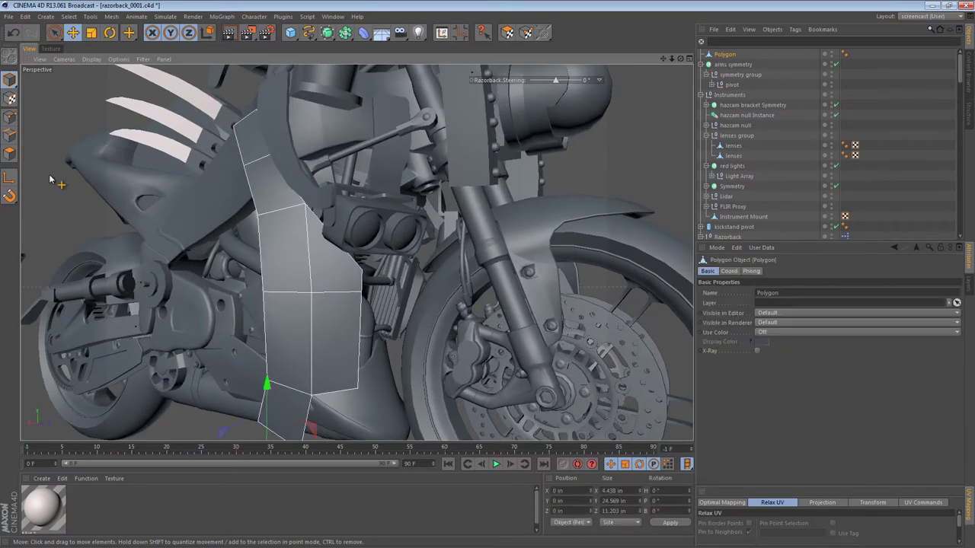
key(9)
drag(296, 285, 315, 293)
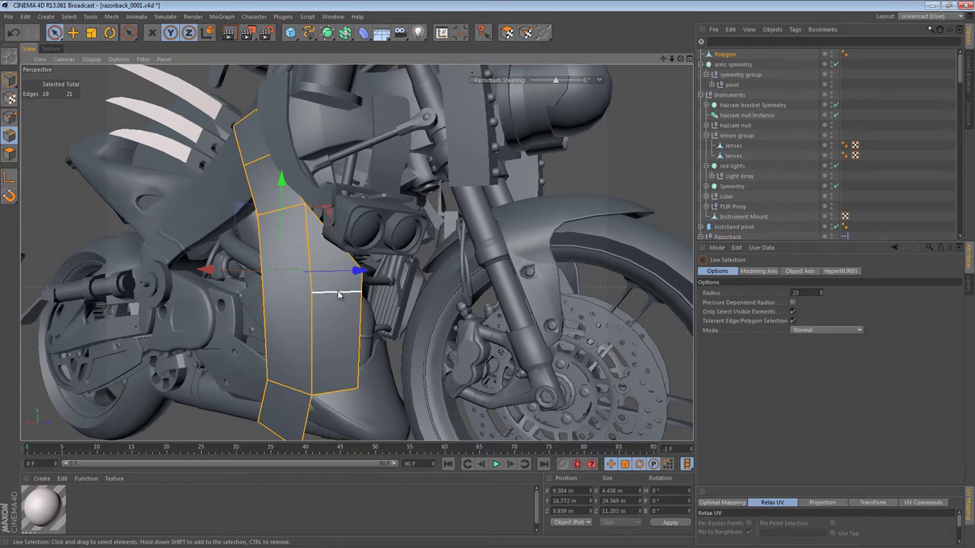
key(m)
key(s)
drag(407, 323, 489, 299)
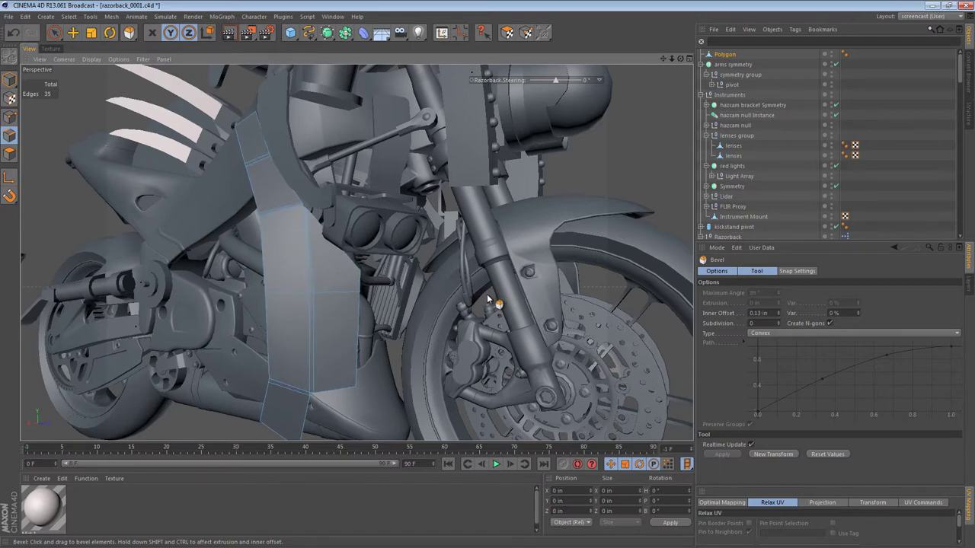
key(ctrl+z)
click(9, 79)
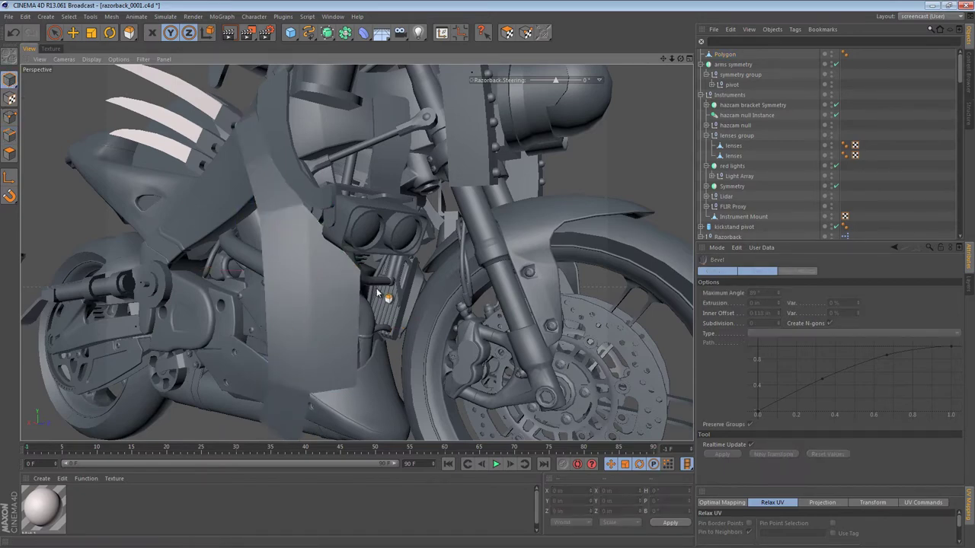
Undo the edge bevel on the strip
scroll(380, 290, down, 5)
alt+drag(340, 280, 413, 308)
key(ctrl+z)
key(ctrl+z)
key(ctrl+z)
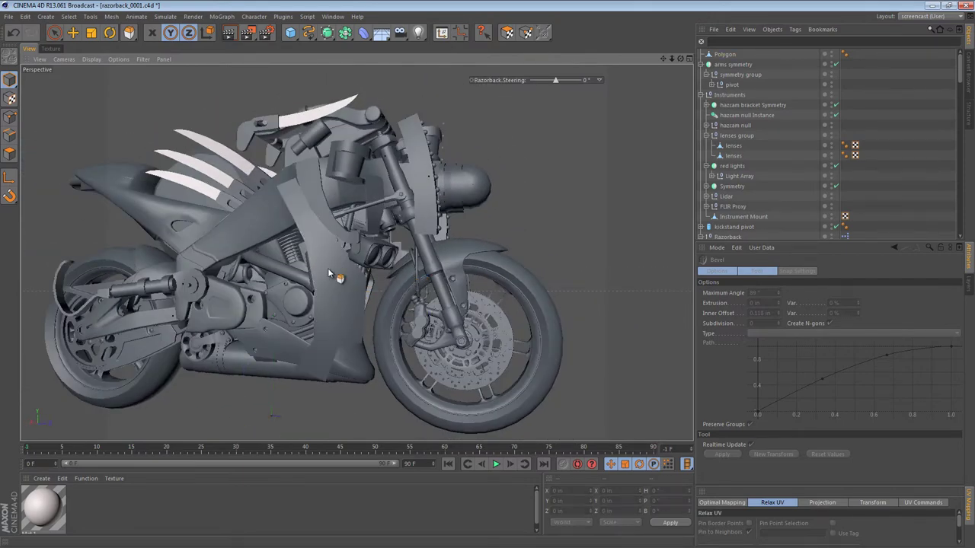
Move the strip's upper front point to about X 9.6 in and Z 9.2 in
alt+right_drag(330, 268, 430, 268)
key(e)
click(323, 229)
alt+drag(289, 197, 329, 203)
alt+middle_drag(330, 203, 312, 298)
click(9, 117)
key(e)
alt+drag(290, 264, 135, 261)
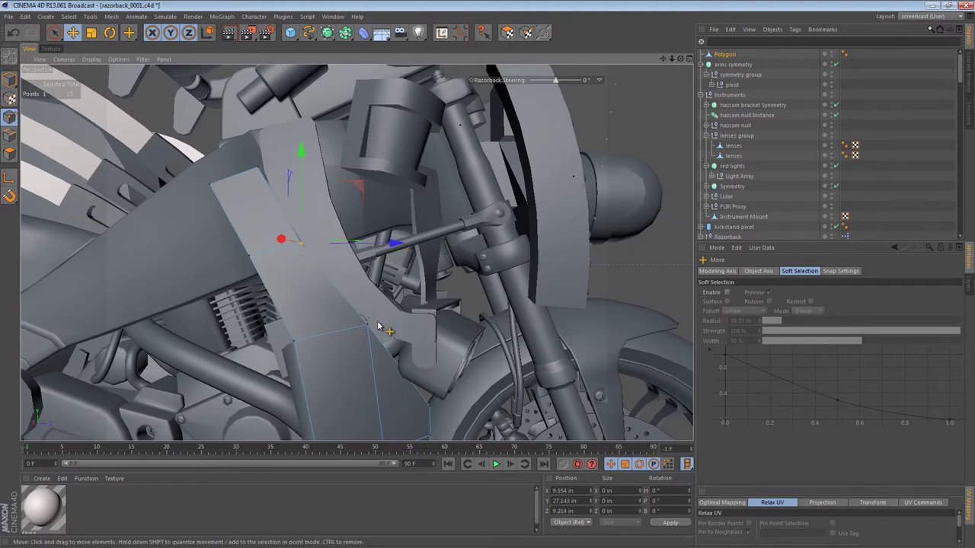
Shift the third joint's front point and the flange's lowest and middle outer points along Z, the middle one to about 15.3 in
drag(467, 329, 460, 328)
alt+right_drag(431, 368, 406, 380)
alt+middle_drag(406, 378, 342, 210)
alt+drag(360, 240, 433, 352)
click(358, 346)
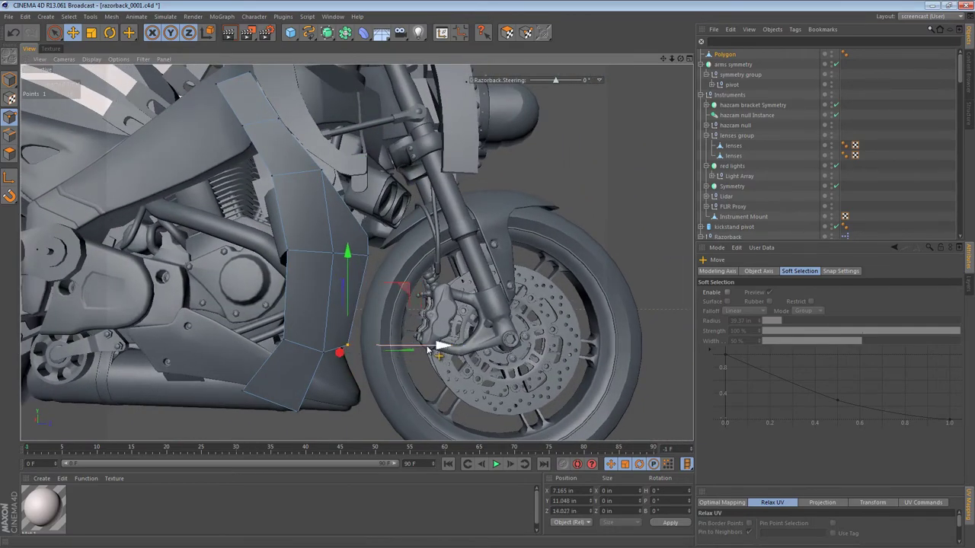
drag(466, 264, 462, 260)
Slide the flange's middle outer point down its edge to about Y 16.5 in, and select the flange's front edge above it
alt+drag(398, 261, 346, 278)
key(m)
key(o)
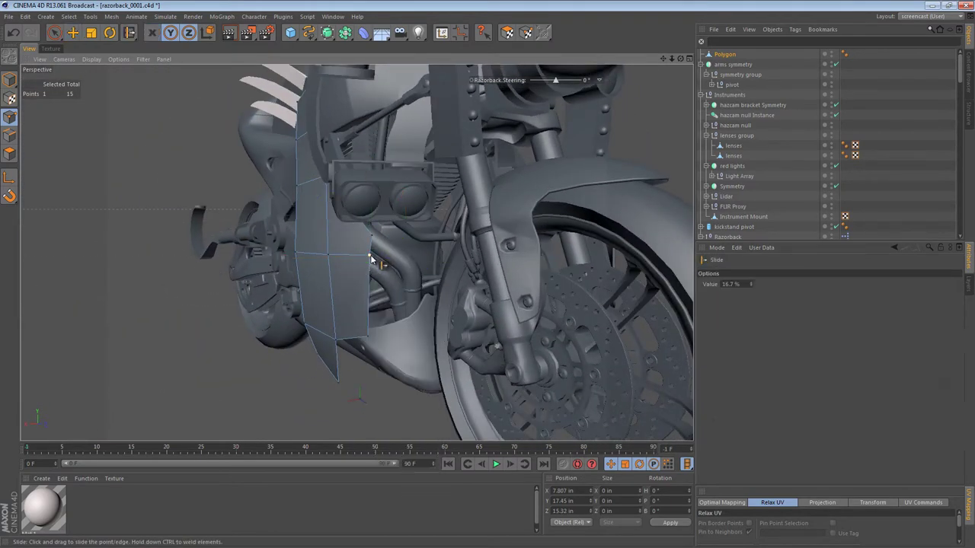
click(10, 135)
key(e)
click(371, 263)
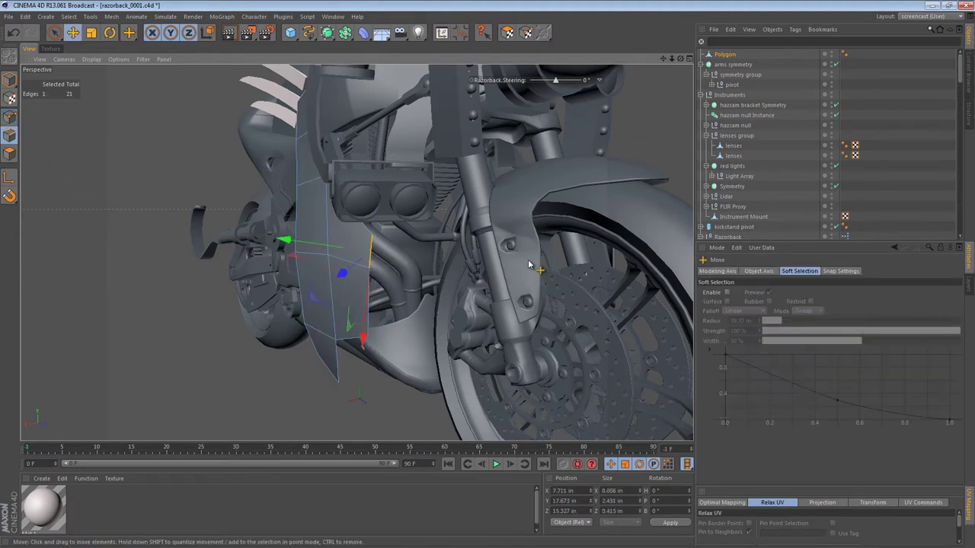
Slide the centre crease point at the middle joint slightly along its edge, and return to Model mode
click(9, 117)
key(m)
key(o)
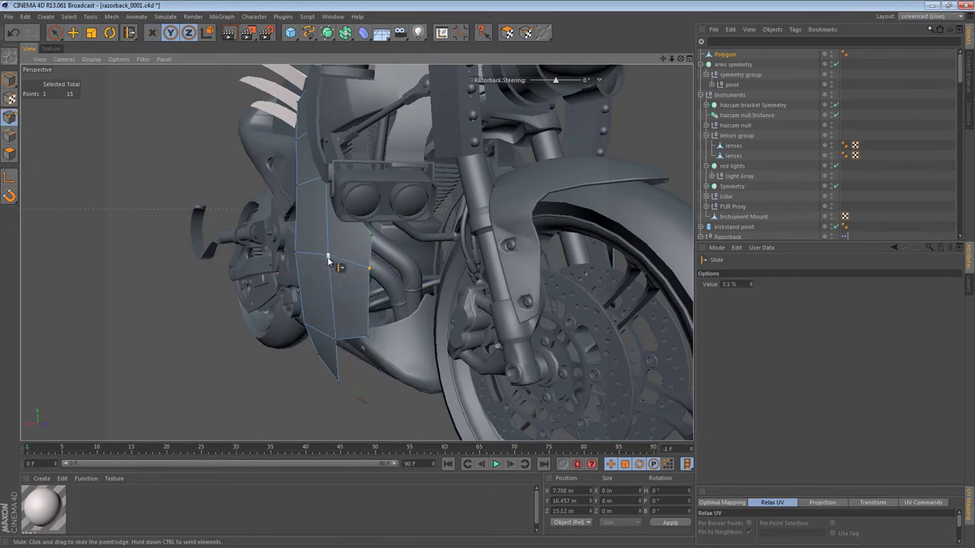
scroll(329, 264, down, 3)
click(7, 80)
alt+drag(315, 228, 405, 259)
Add a Symmetry object and nest the Polygon under it to mirror the panel onto the bike's other side
key(F2)
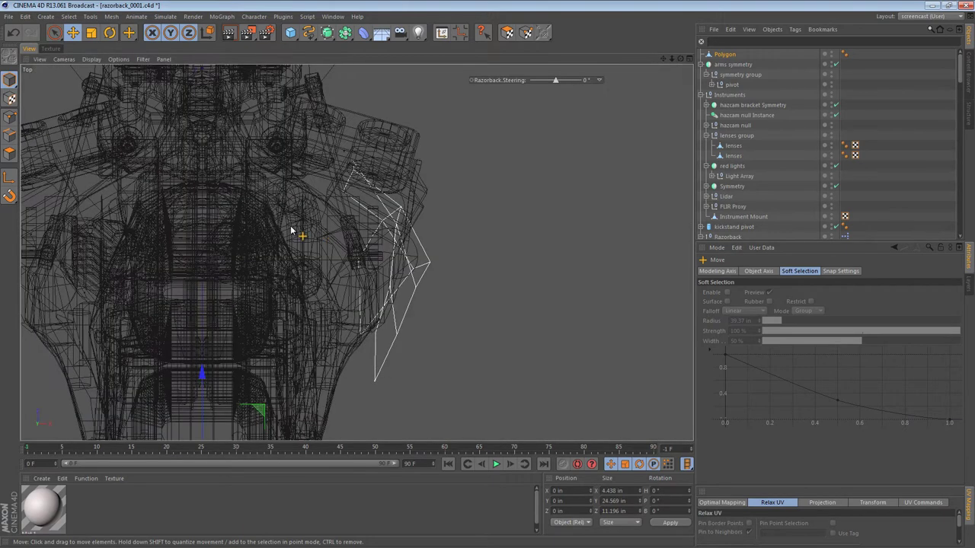
alt+middle_drag(281, 242, 460, 248)
drag(344, 32, 460, 80)
drag(728, 66, 730, 57)
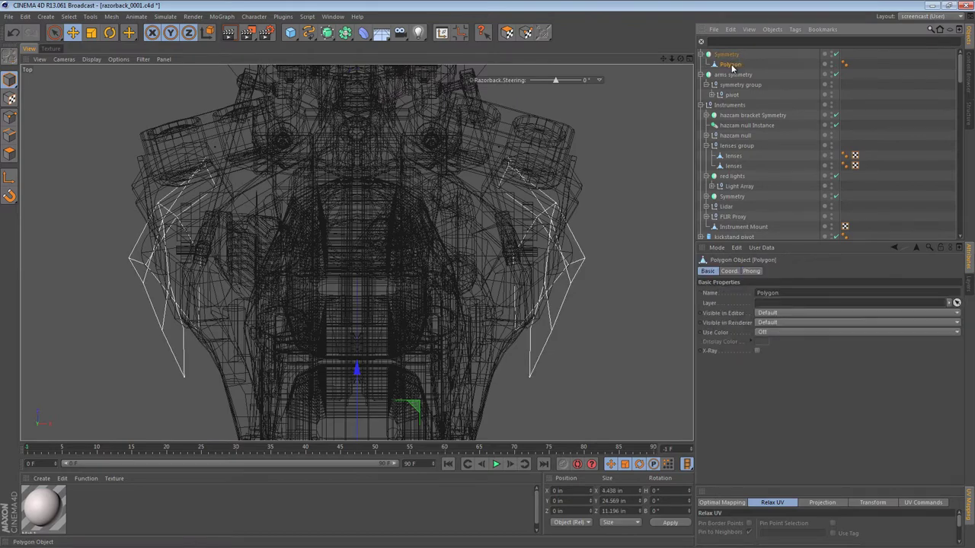
Group the Polygon in a Null inside the Symmetry and move the Null's axis to about Y 21.4 in, Z 4.5 in
key(alt+g)
click(706, 64)
middle_click(365, 336)
middle_click(226, 328)
scroll(373, 312, down, 3)
key(e)
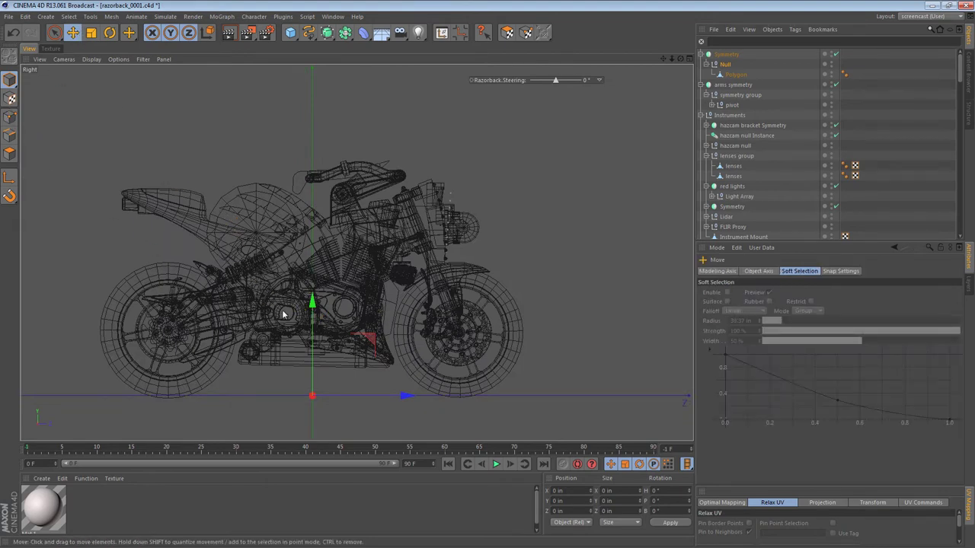
key(l)
drag(342, 348, 368, 229)
key(l)
key(F1)
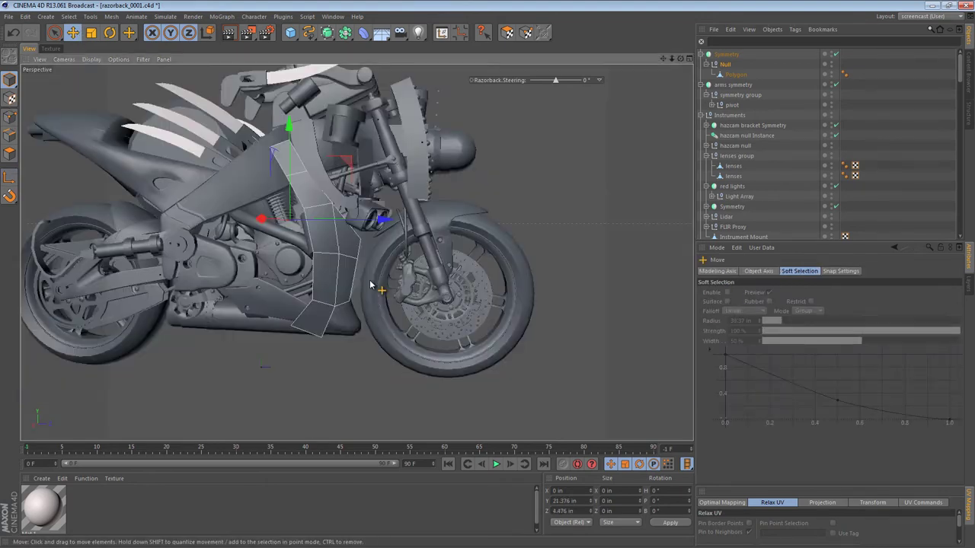
alt+drag(327, 202, 412, 239)
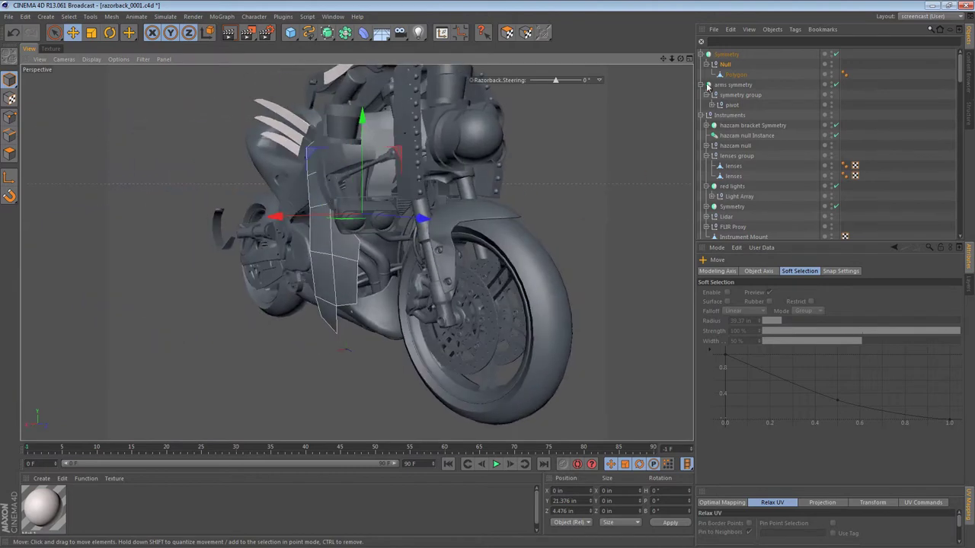
Extrude the Polygon's front flange edge above the middle joint inward to the bike's centre plane and flatten it at X 0
click(734, 75)
alt+right_drag(394, 258, 432, 255)
alt+drag(358, 258, 124, 182)
click(8, 137)
click(268, 204)
mouse_move(326, 197)
alt+mouse_down()
mouse_move(426, 200)
mouse_move(312, 200)
alt+mouse_up()
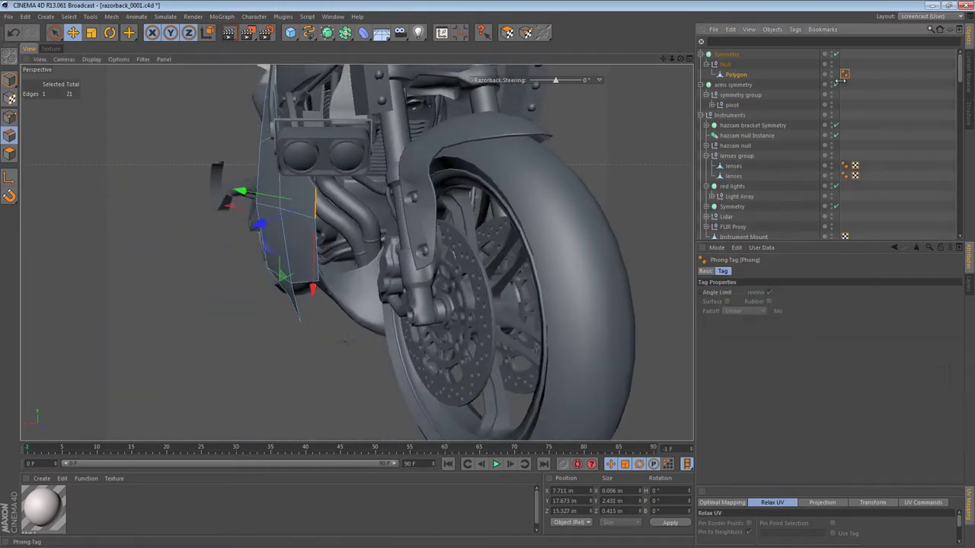
click(735, 74)
scroll(313, 186, up, 3)
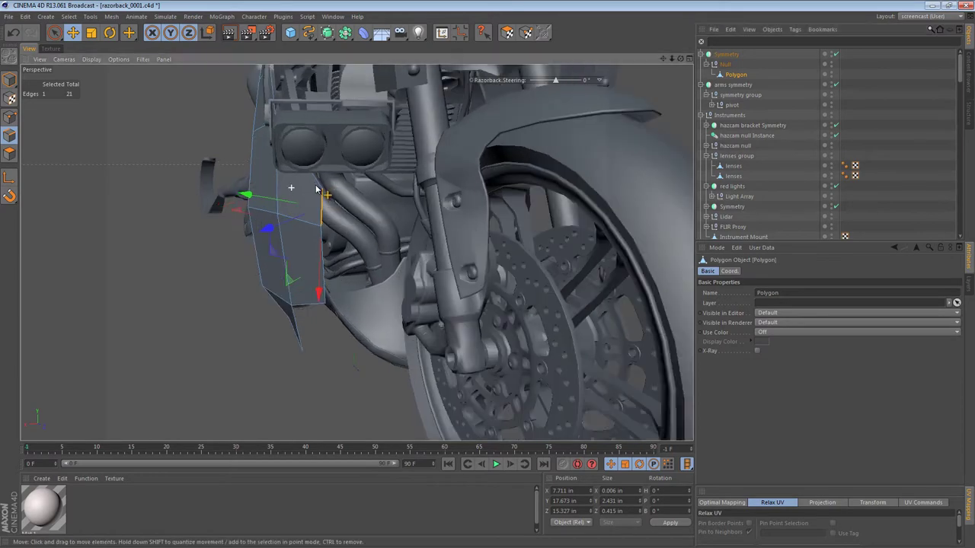
click(323, 226)
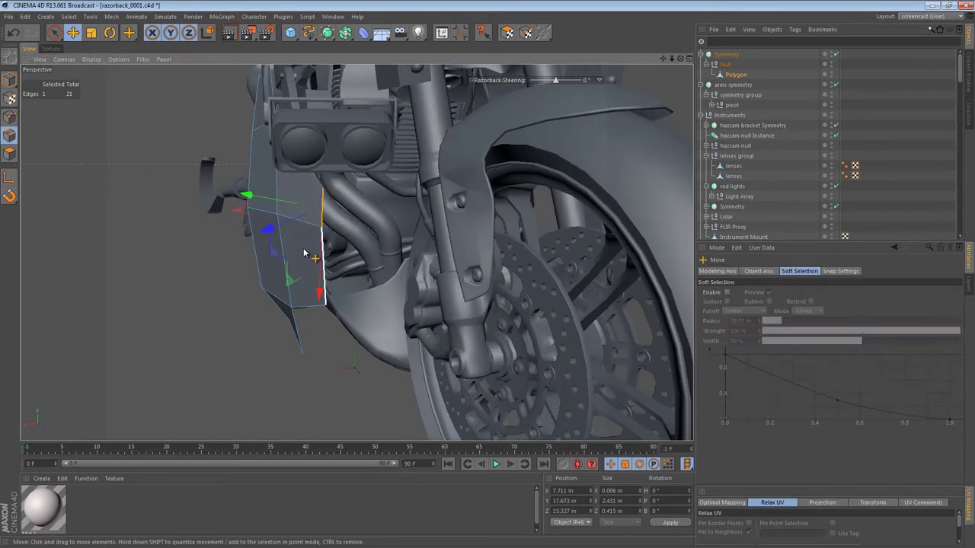
key(F4)
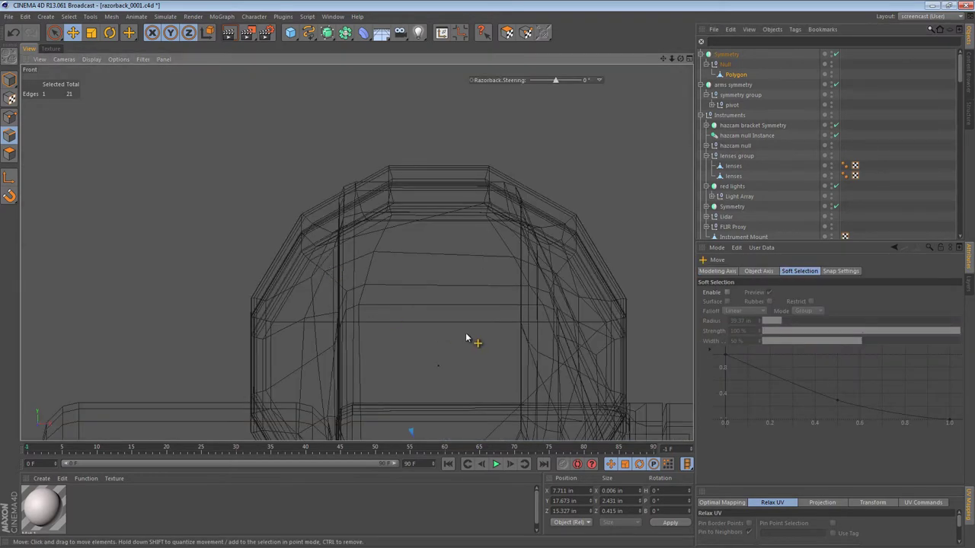
alt+middle_drag(466, 333, 407, 195)
key(h)
alt+right_drag(410, 281, 494, 282)
alt+middle_drag(494, 283, 535, 239)
drag(484, 243, 158, 238)
key(F1)
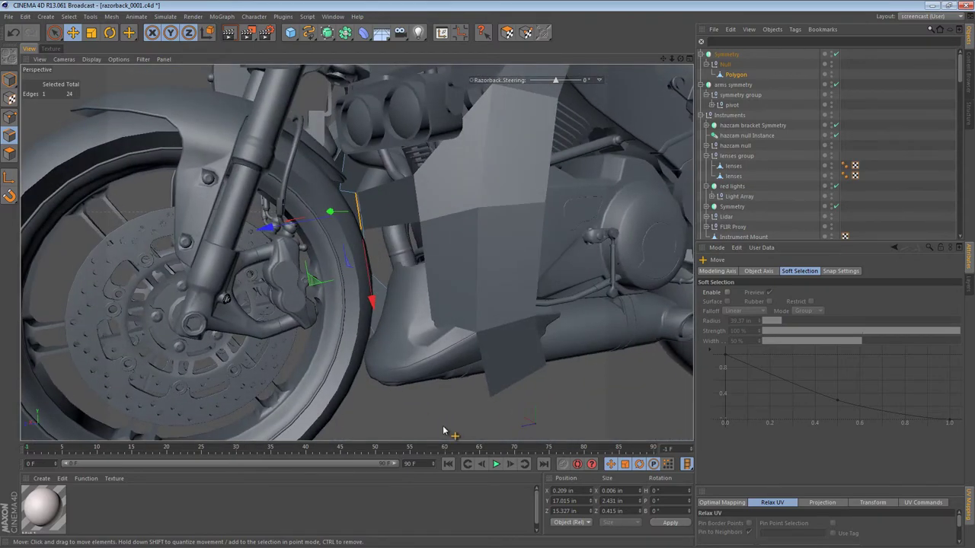
alt+right_drag(354, 226, 435, 230)
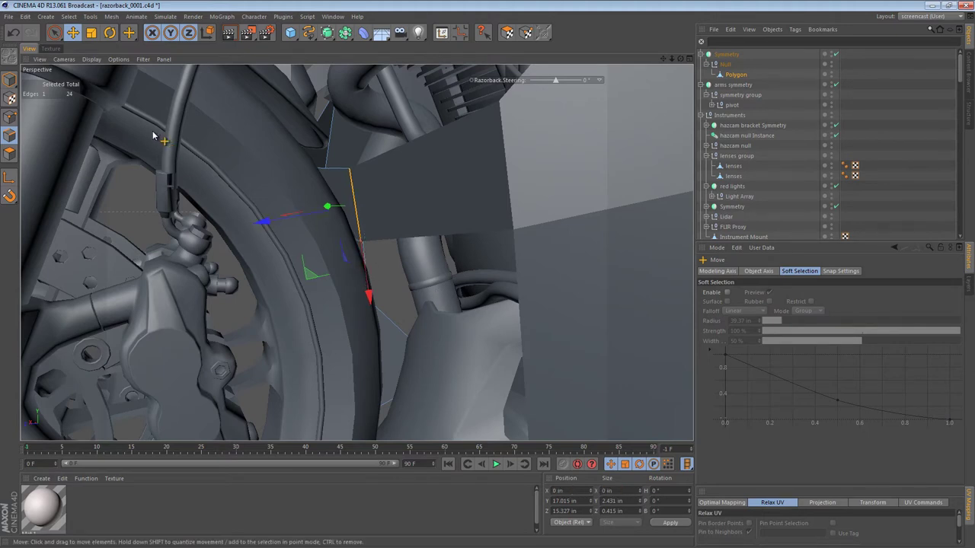
Raise the upper centre-plane point of the new cross strip to about Y 20 in
click(10, 80)
alt+right_drag(327, 149, 259, 150)
alt+drag(378, 155, 639, 258)
alt+drag(335, 263, 298, 156)
click(9, 117)
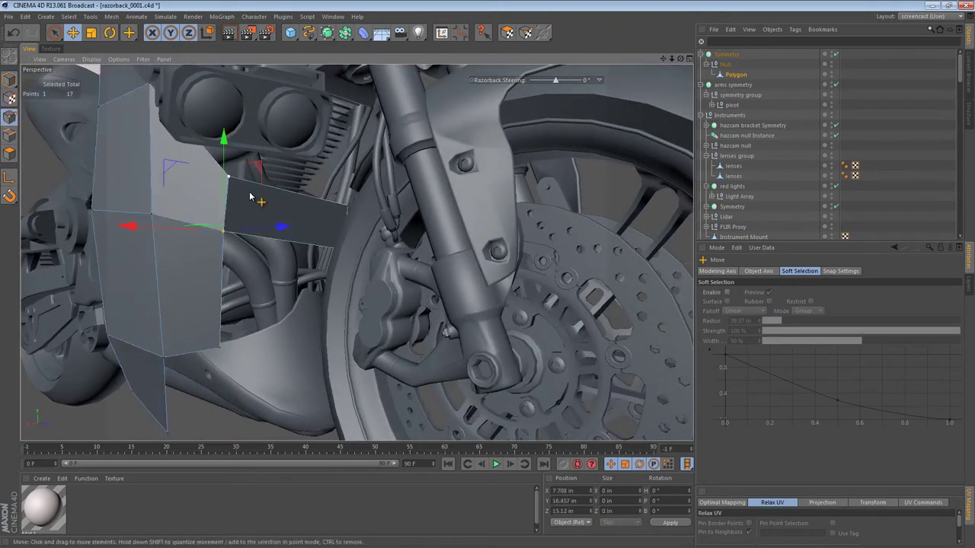
alt+drag(236, 188, 255, 170)
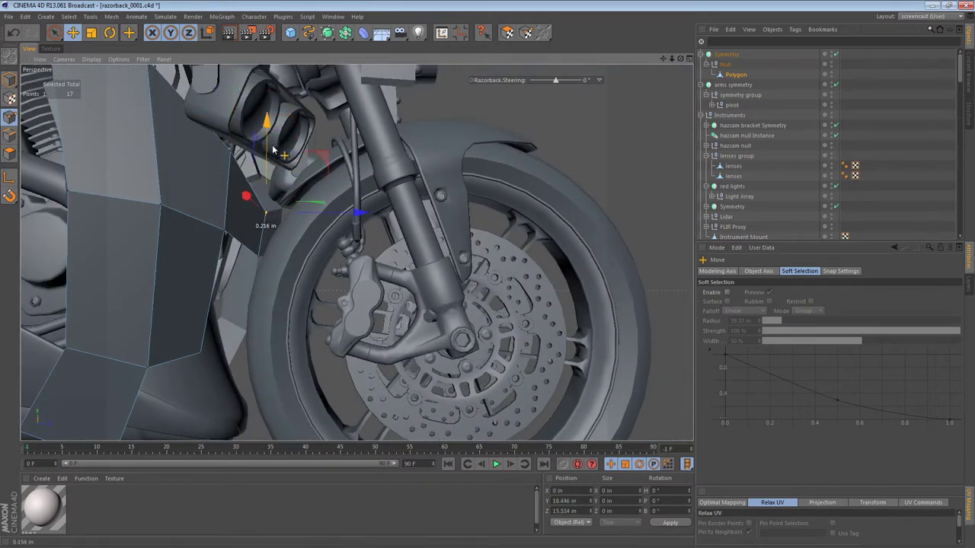
middle_click(266, 350)
middle_click(271, 352)
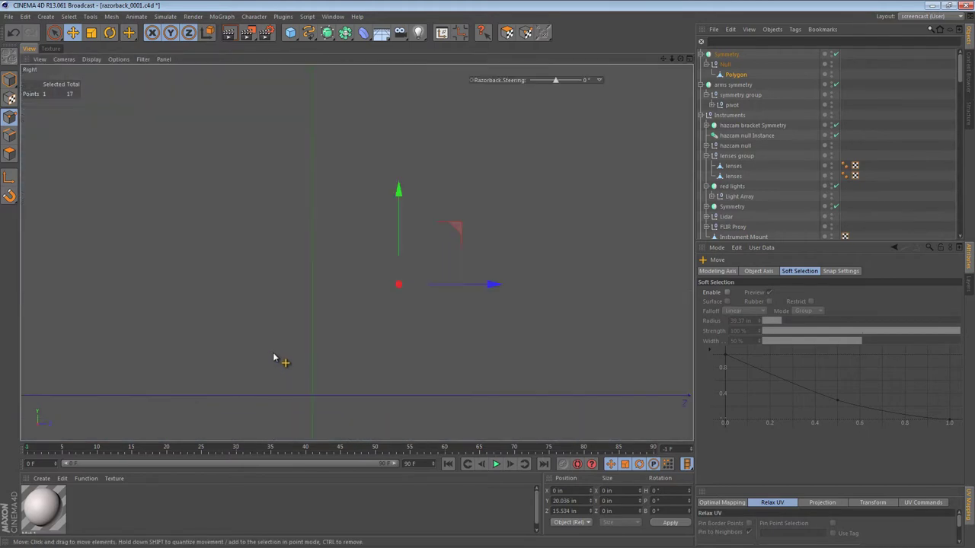
alt+right_drag(449, 290, 591, 297)
alt+middle_drag(530, 305, 689, 292)
drag(539, 305, 521, 318)
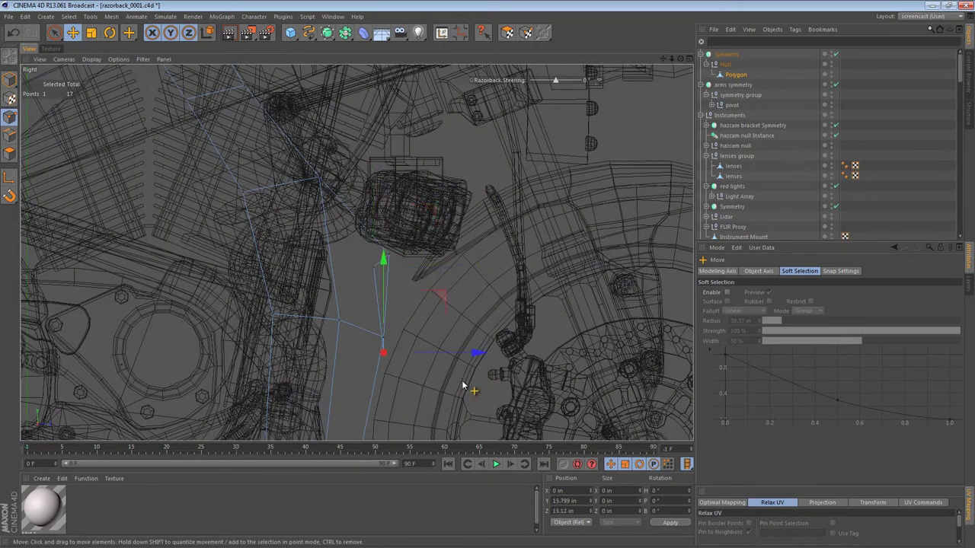
Move the strip's lower centre-plane point back and down to about Y 15.5 in, Z 13.7 in
alt+middle_drag(471, 374, 503, 326)
drag(503, 326, 473, 309)
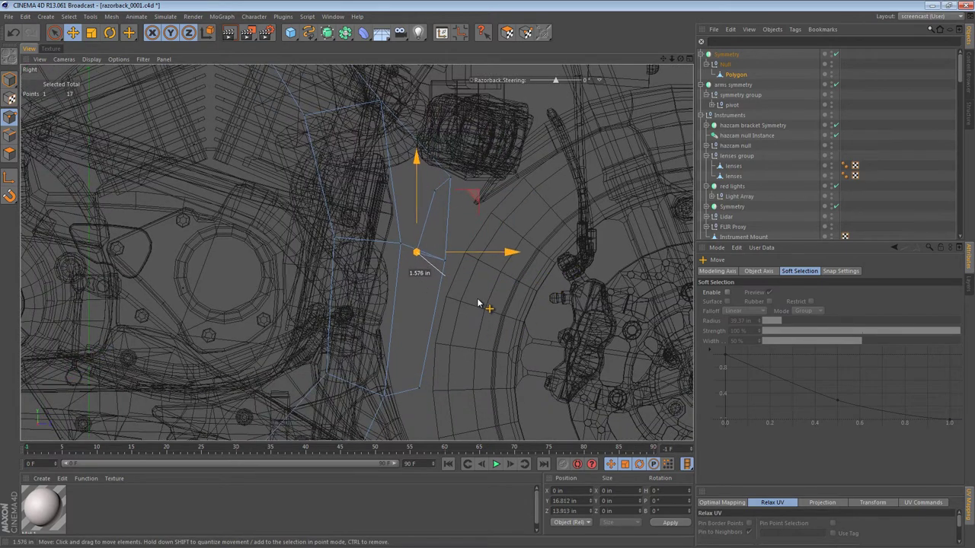
alt+middle_drag(451, 333, 441, 299)
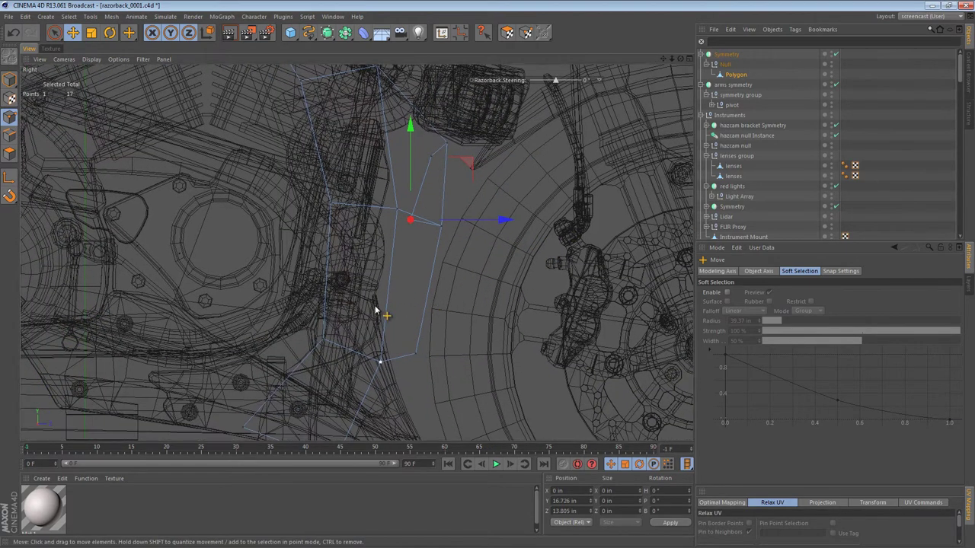
key(F1)
alt+drag(247, 272, 166, 274)
alt+middle_drag(169, 275, 335, 216)
mouse_move(324, 171)
mouse_down()
mouse_move(319, 197)
mouse_move(320, 182)
mouse_up()
mouse_move(204, 228)
alt+mouse_down()
mouse_move(300, 239)
mouse_move(281, 248)
mouse_move(202, 239)
alt+mouse_up()
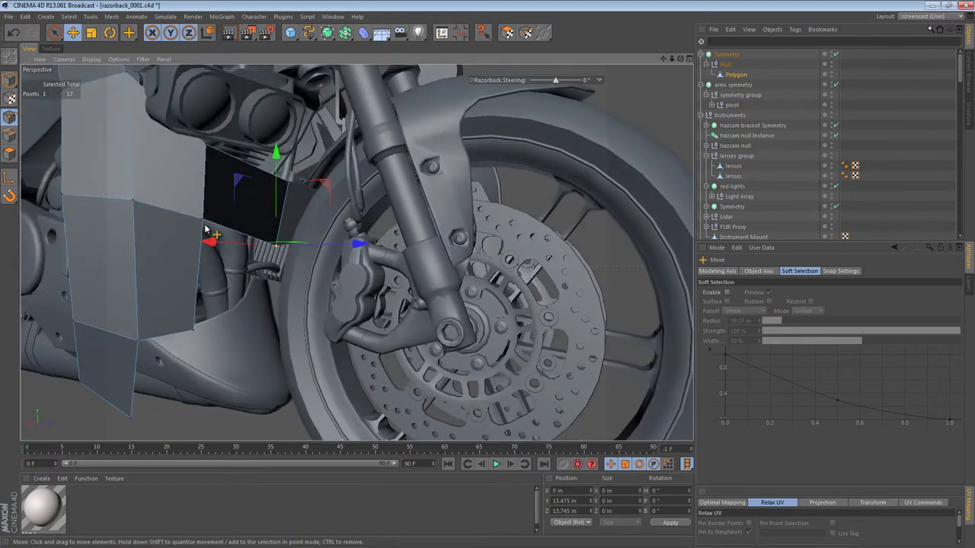
Slide the flange's outer point at the middle joint slightly down its edge
key(m)
key(o)
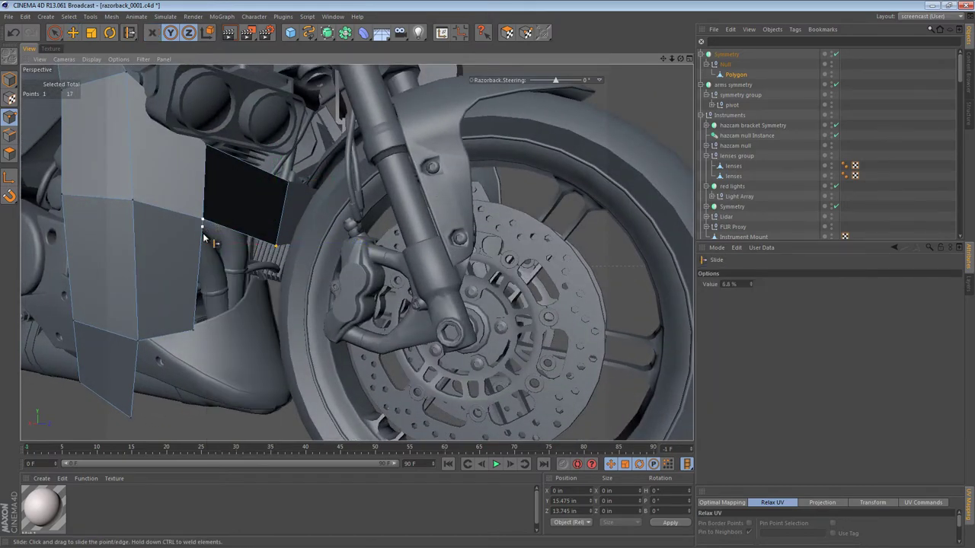
drag(204, 238, 217, 260)
drag(134, 204, 300, 221)
key(e)
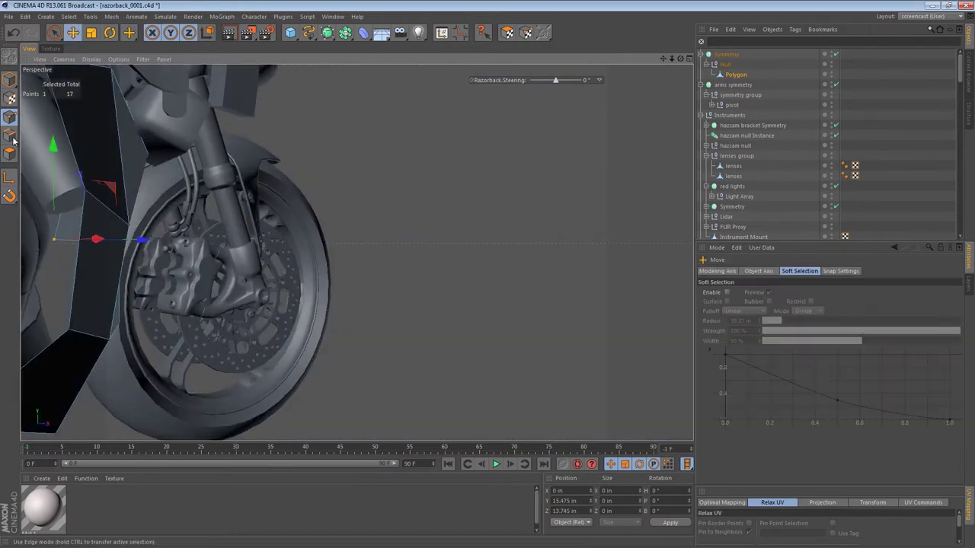
Rotate the middle joint's cross edge on the side panel so its rear end sits higher, and return to Point mode
click(9, 136)
click(93, 198)
alt+drag(95, 200, 609, 304)
alt+drag(137, 203, 336, 227)
key(r)
click(6, 120)
Shift the strip's lower centre-plane point forward beside the flange corner and the upper one to about Y 19.9 in, Z 15.4 in
alt+drag(271, 224, 209, 217)
key(m)
key(o)
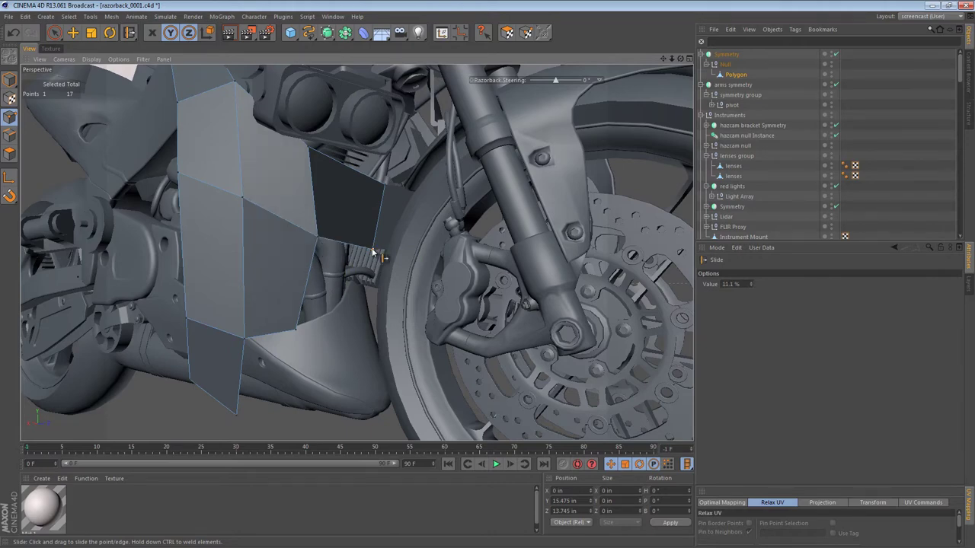
alt+drag(373, 251, 452, 255)
key(e)
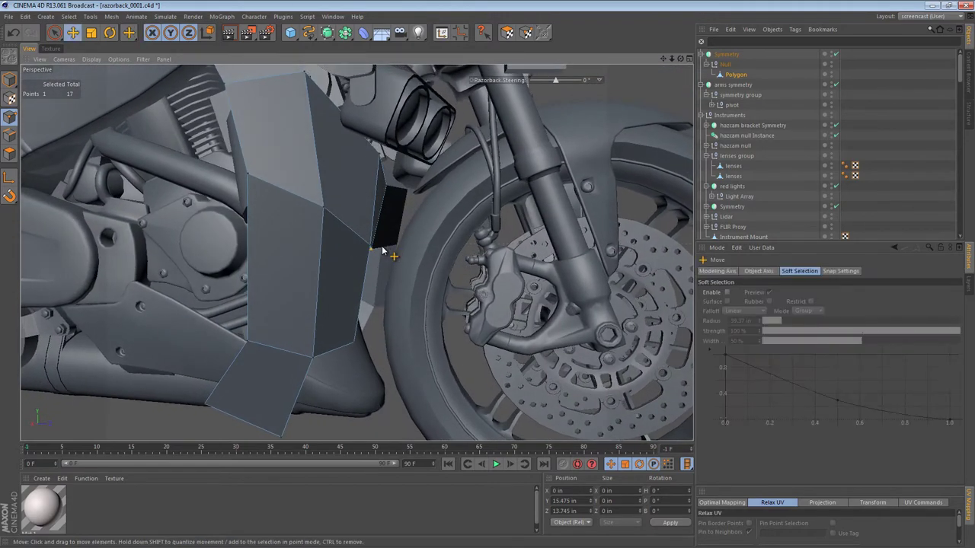
middle_click(383, 254)
middle_click(316, 323)
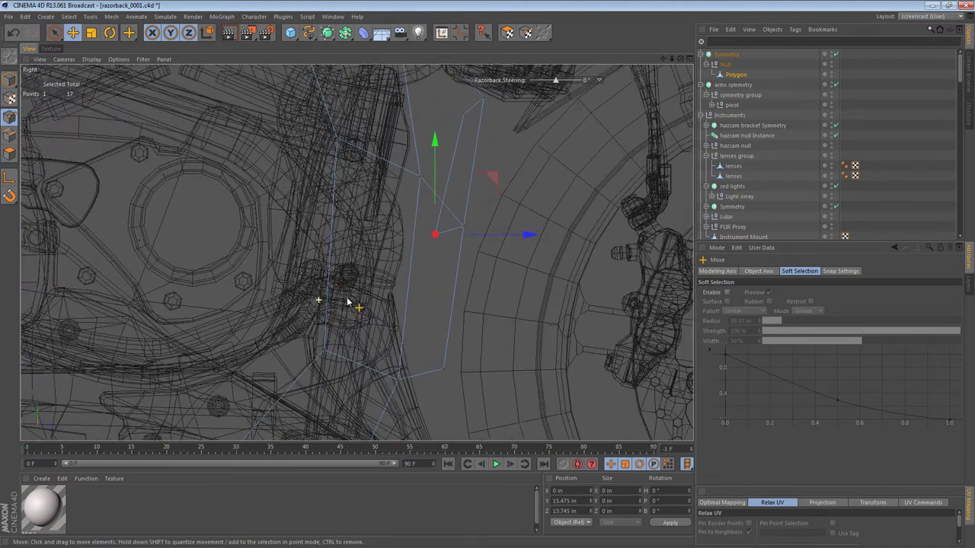
scroll(360, 302, up, 2)
drag(320, 338, 341, 330)
scroll(342, 331, up, 2)
drag(357, 227, 375, 221)
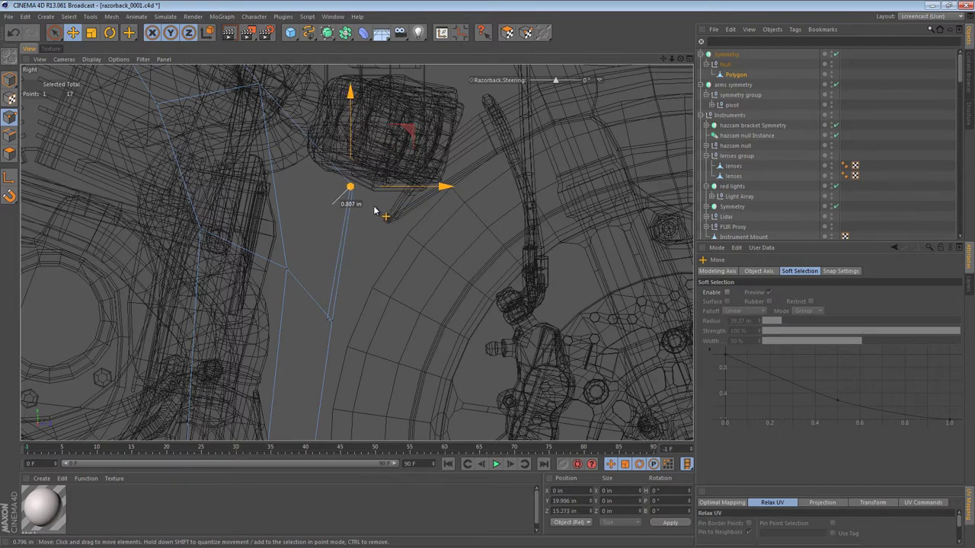
key(F1)
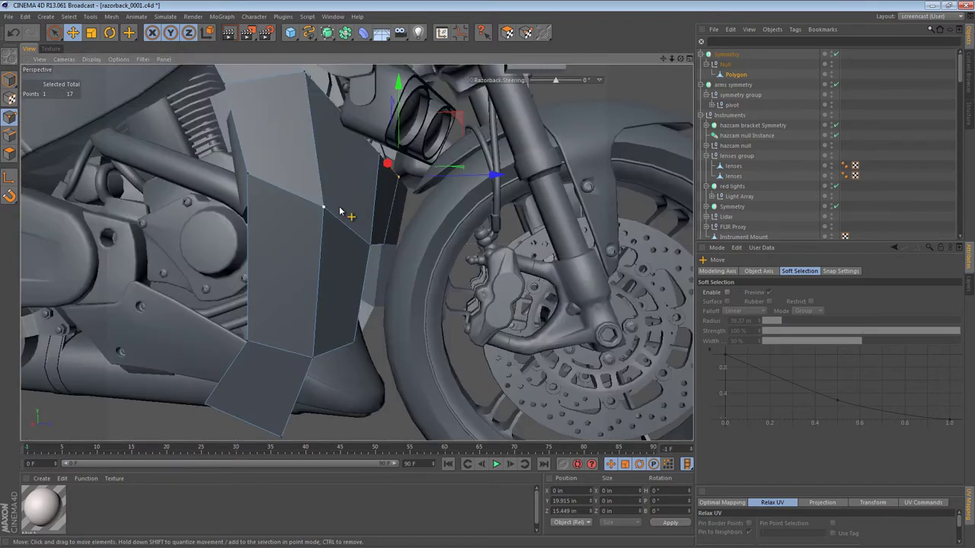
Select the side panel's bottom edge and move it closer to the belly fairing
alt+drag(340, 208, 187, 222)
alt+right_drag(380, 207, 244, 211)
alt+drag(403, 210, 445, 210)
alt+right_drag(372, 221, 521, 222)
alt+drag(451, 276, 106, 220)
click(6, 137)
drag(261, 382, 303, 386)
alt+drag(367, 363, 618, 397)
alt+middle_drag(537, 359, 314, 206)
alt+right_drag(315, 206, 415, 230)
alt+drag(259, 225, 202, 84)
drag(239, 199, 219, 249)
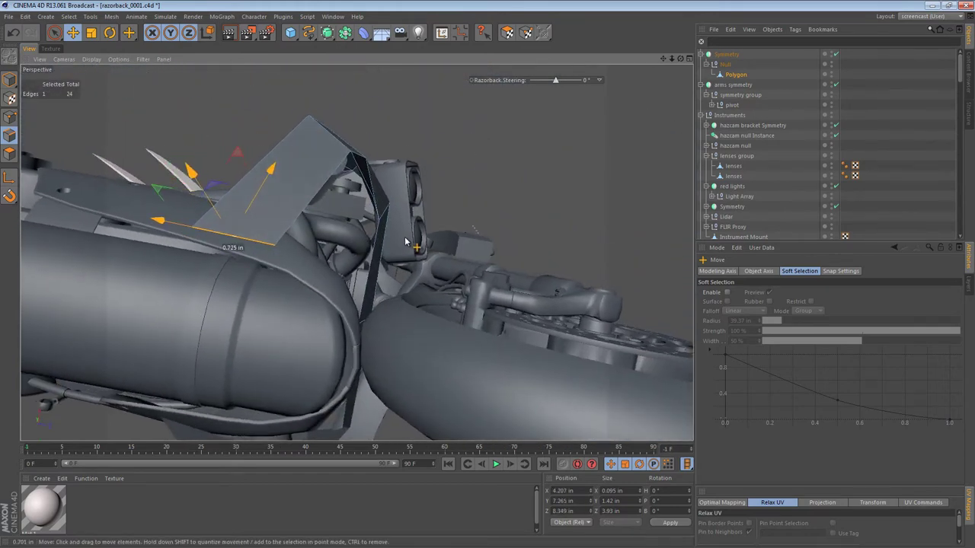
drag(401, 244, 272, 405)
Rotate the panel's bottom edge to follow the line of the belly fairing
key(r)
key(e)
key(r)
drag(381, 362, 389, 343)
key(e)
key(r)
drag(391, 342, 401, 337)
alt+middle_drag(275, 253, 276, 342)
key(e)
Slide the cross edge at the side panel's lower joint along the panel
click(275, 219)
alt+drag(345, 228, 438, 271)
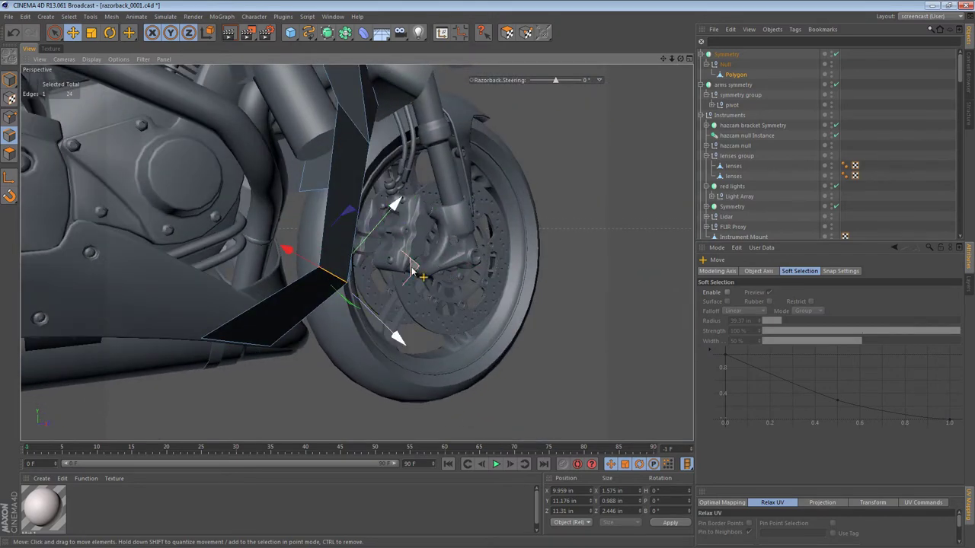
right_click(411, 268)
click(449, 459)
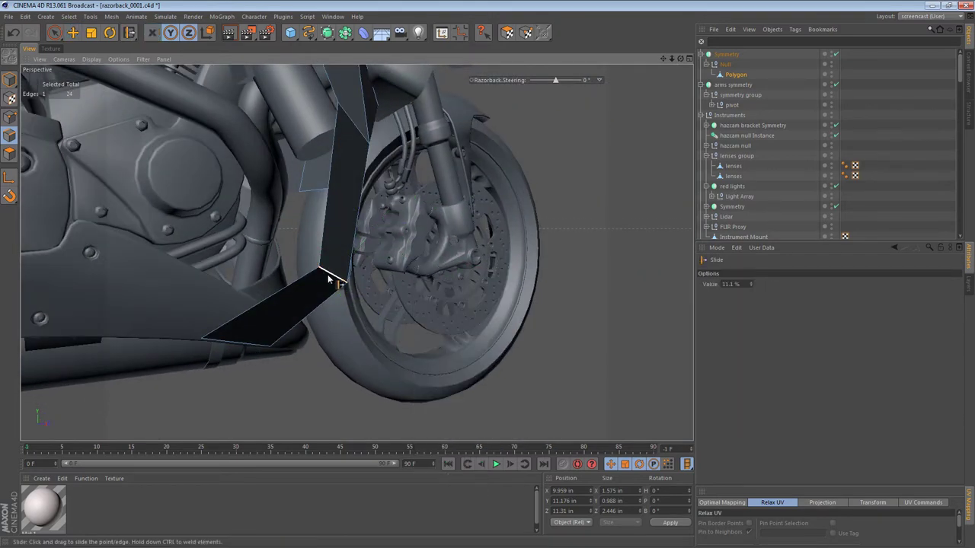
drag(323, 282, 298, 308)
drag(329, 256, 329, 255)
alt+drag(328, 249, 421, 281)
alt+drag(328, 249, 4, 211)
key(e)
Move the flange's lowest outer point to about X 6.6 in, Y 13.3 in, Z 14.2 in
click(9, 117)
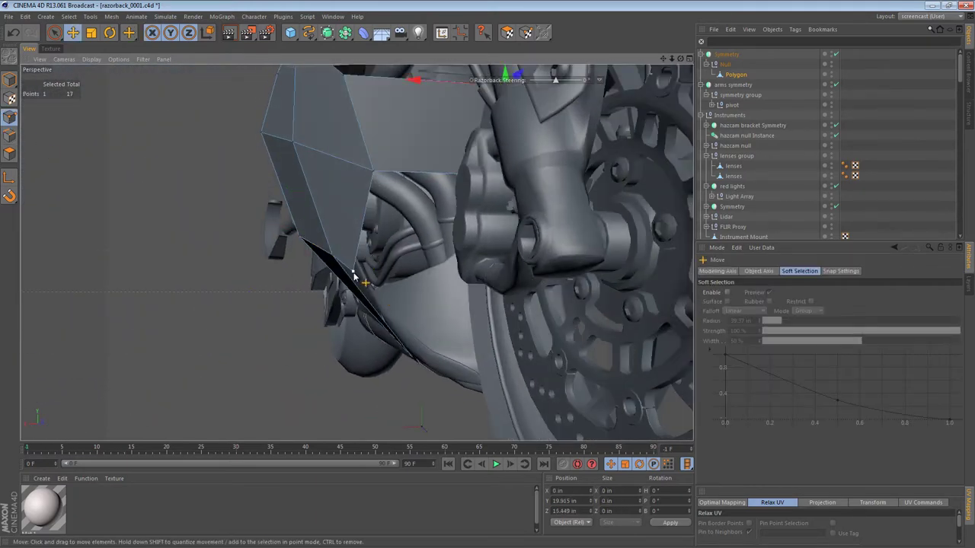
alt+drag(373, 298, 350, 246)
alt+drag(308, 230, 567, 279)
drag(458, 303, 452, 305)
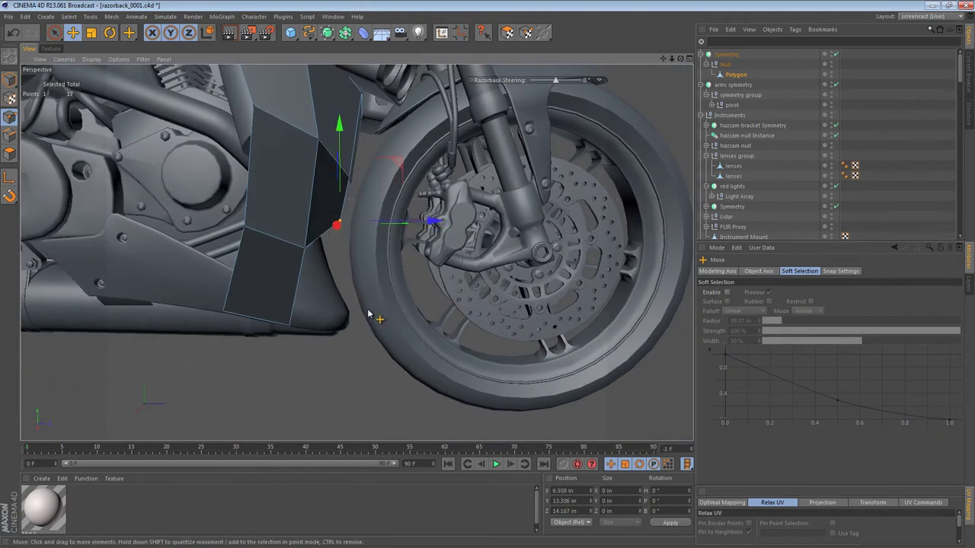
Extrude the flange's bottom edge down toward the side panel's lower end
alt+drag(340, 314, 226, 245)
click(8, 136)
click(204, 180)
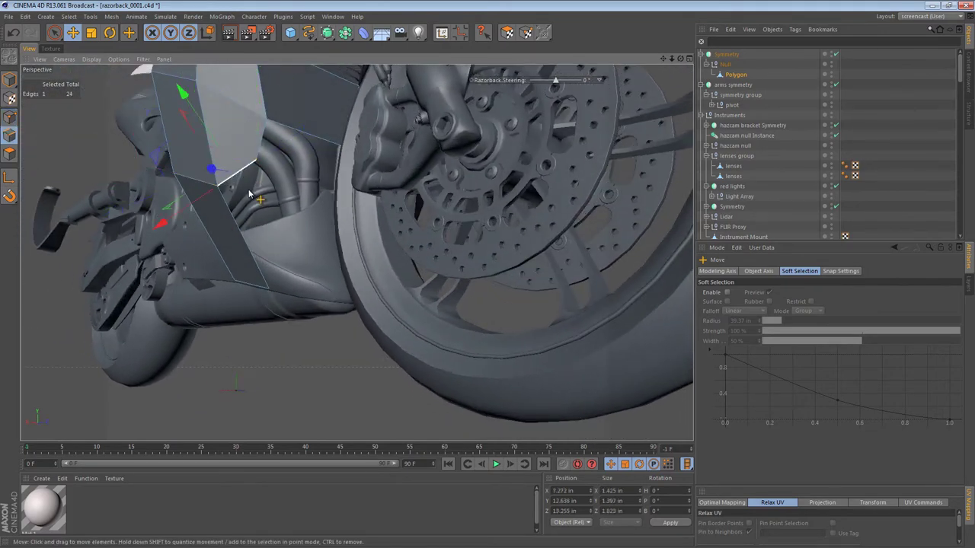
ctrl+drag(249, 195, 73, 154)
Weld the extruded flange's inner point to the side panel's bottom front corner
click(9, 118)
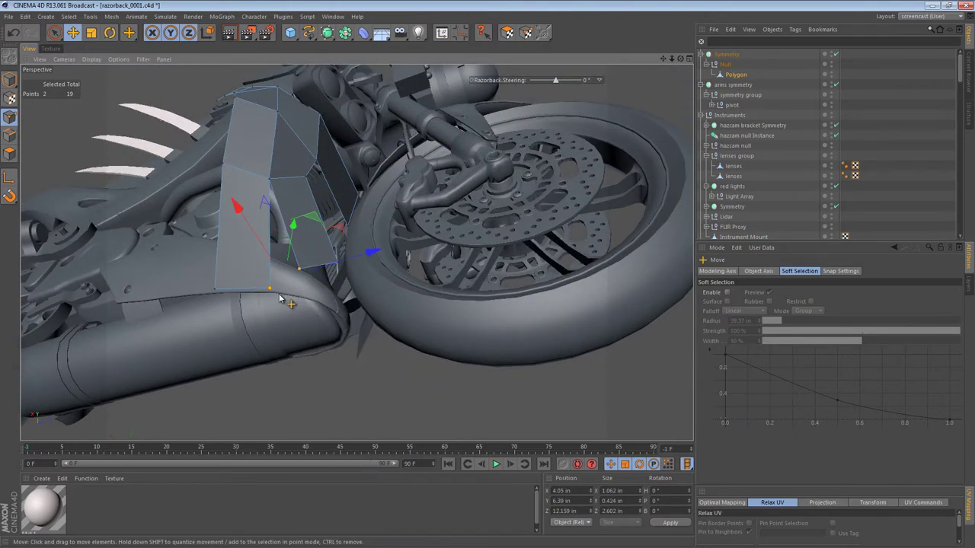
key(m)
key(q)
key(e)
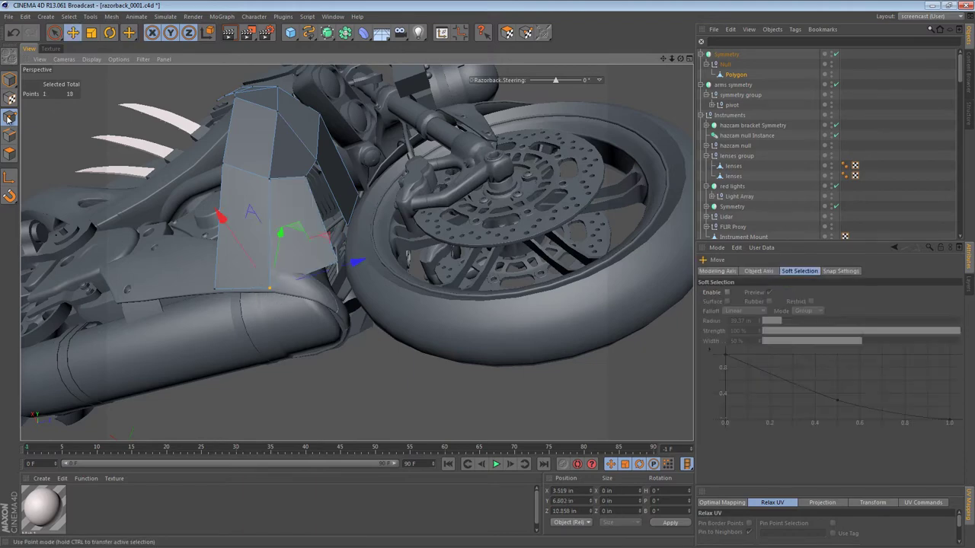
Move the lower end point of the panel and flange to about X 3.3 in, Y 6.3 in, Z 12.1 in
alt+drag(334, 259, 318, 335)
alt+drag(263, 274, 284, 168)
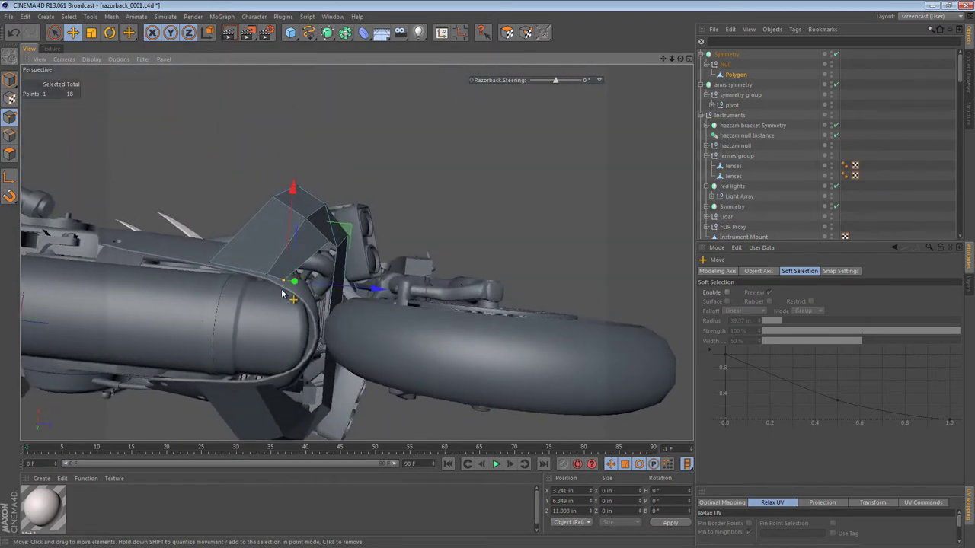
alt+right_drag(282, 293, 366, 281)
drag(326, 298, 289, 277)
alt+drag(289, 276, 411, 417)
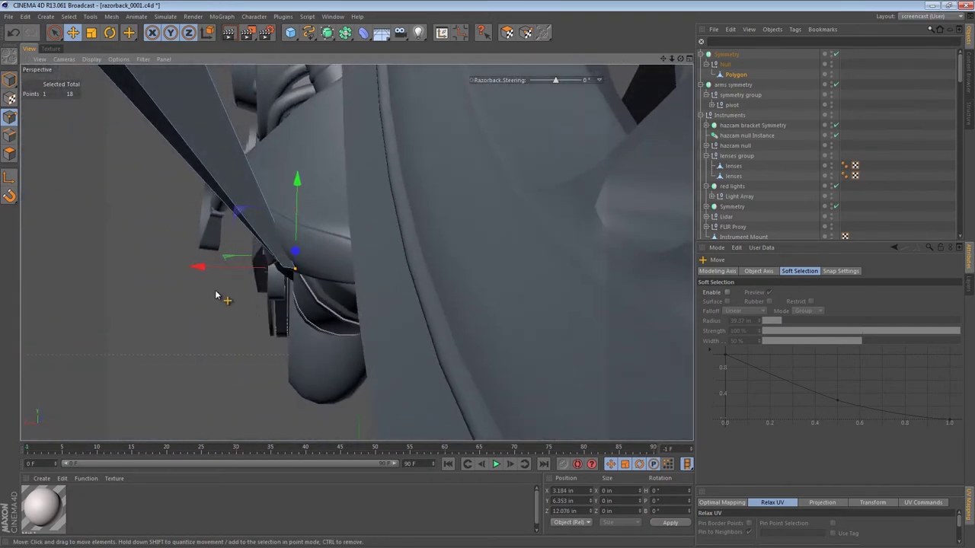
drag(198, 268, 393, 276)
Slide the flange's outer point at the lower joint along its edge by about 20.6%
key(m)
key(o)
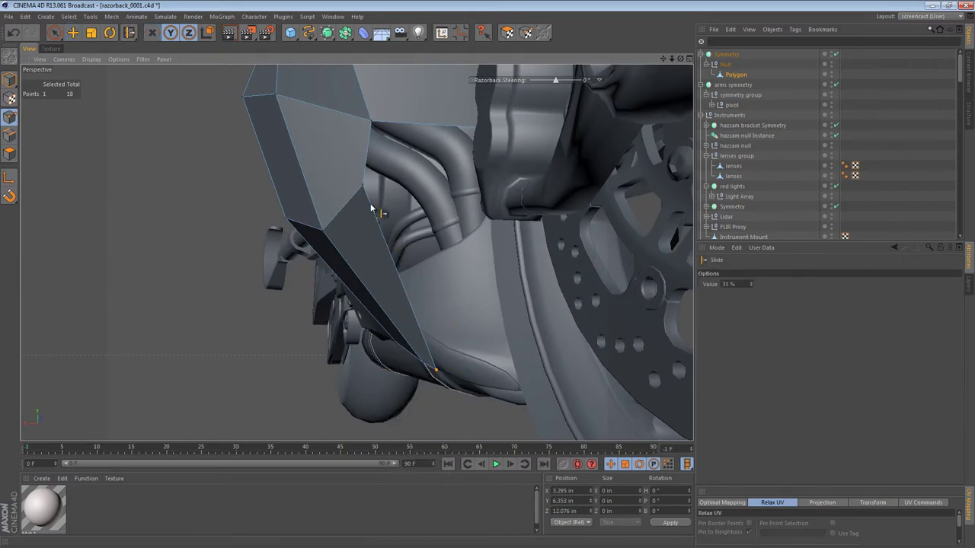
drag(373, 228, 377, 229)
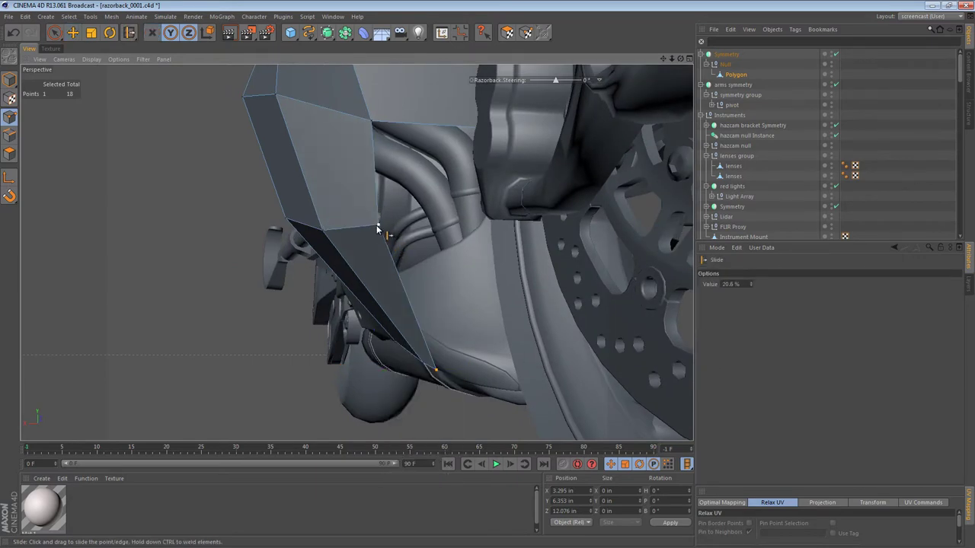
Slide the flange's outer point at the upper joint along its edge by about 14.4% and clear the point selection
drag(384, 126, 389, 140)
alt+right_drag(389, 142, 356, 217)
alt+middle_drag(356, 217, 378, 264)
click(391, 268)
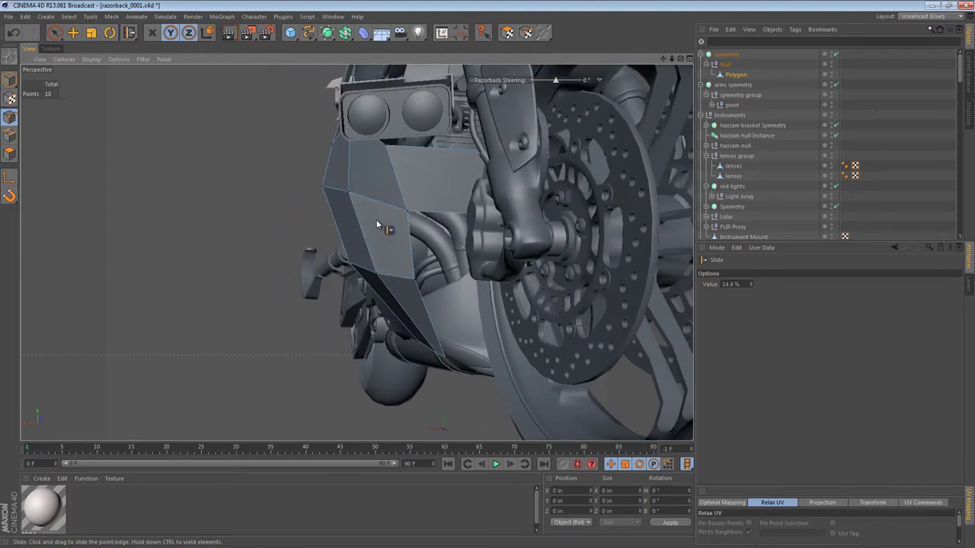
Move the flange's top outer point, where it meets the cross strip, to about X 7.6 in, Y 19.9 in, Z 14.2 in
alt+drag(376, 220, 358, 268)
key(e)
click(395, 189)
alt+drag(395, 218, 365, 120)
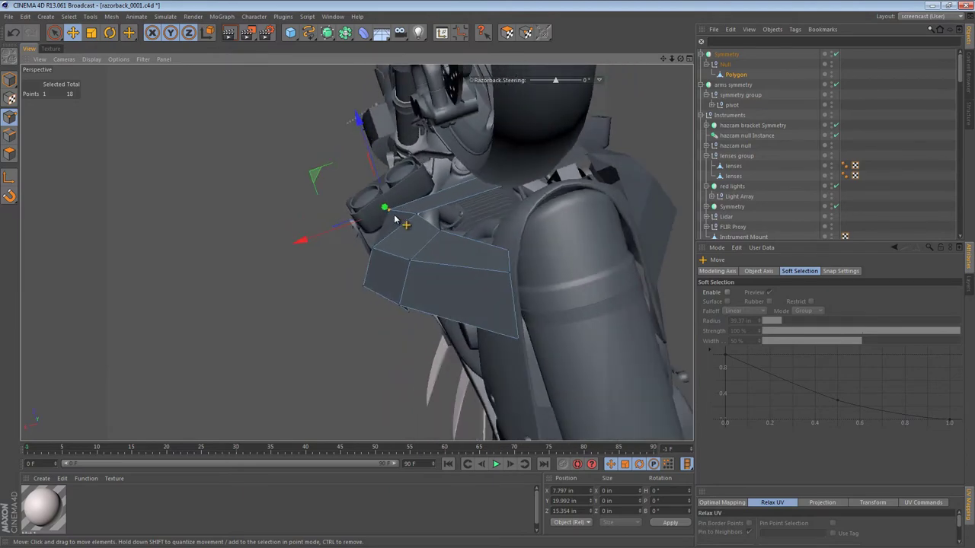
alt+right_drag(397, 219, 485, 218)
alt+drag(412, 222, 536, 286)
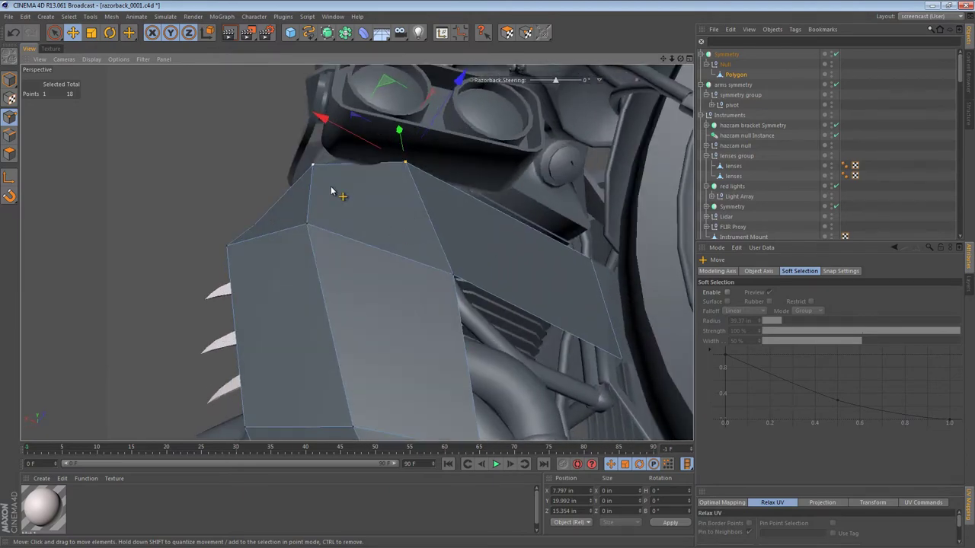
mouse_move(392, 231)
alt+mouse_down()
mouse_move(327, 209)
mouse_move(226, 198)
mouse_move(313, 238)
mouse_move(398, 220)
mouse_move(395, 244)
alt+mouse_up()
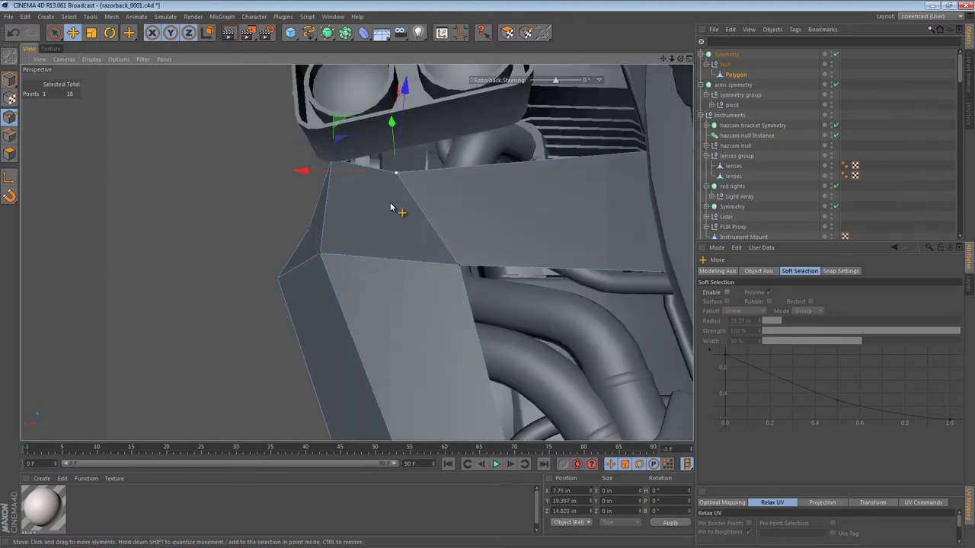
alt+drag(396, 206, 594, 291)
Slide the side panel's front-edge point near its upper end by about 13.2%, leave point editing and deselect everything
drag(429, 237, 326, 110)
key(m)
key(o)
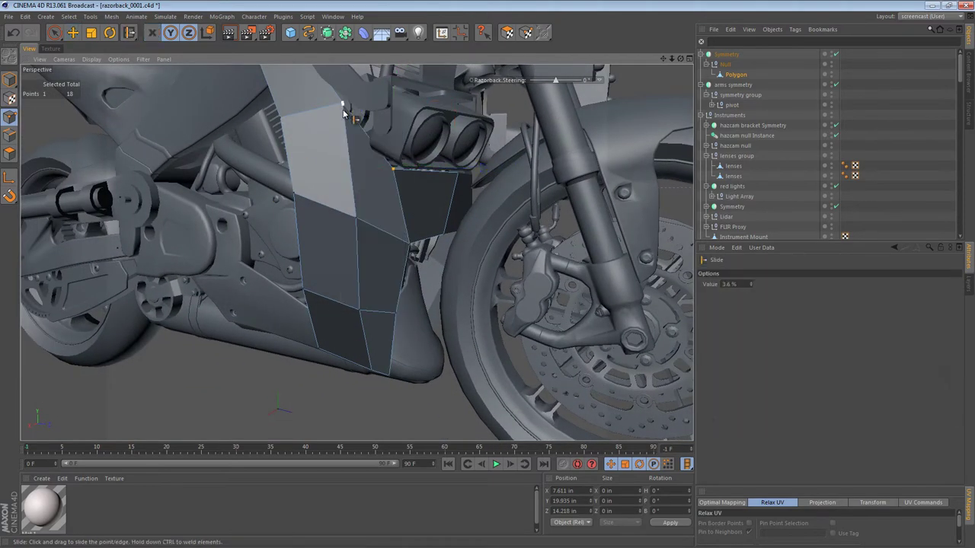
click(9, 79)
key(ctrl+shift+a)
Examine how the side panel sits on the whole motorcycle in the perspective view and the right view
alt+right_drag(389, 182, 298, 189)
alt+drag(298, 190, 455, 200)
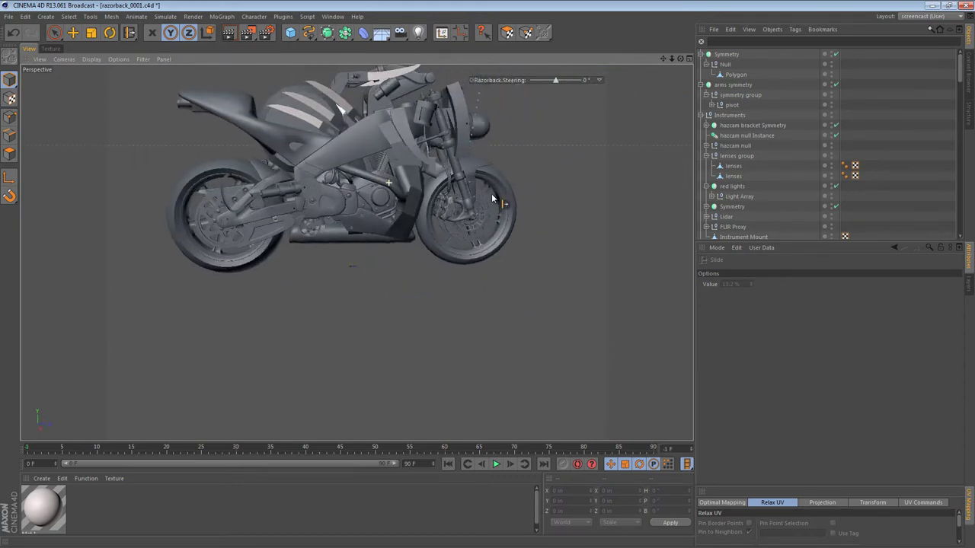
alt+drag(492, 194, 453, 205)
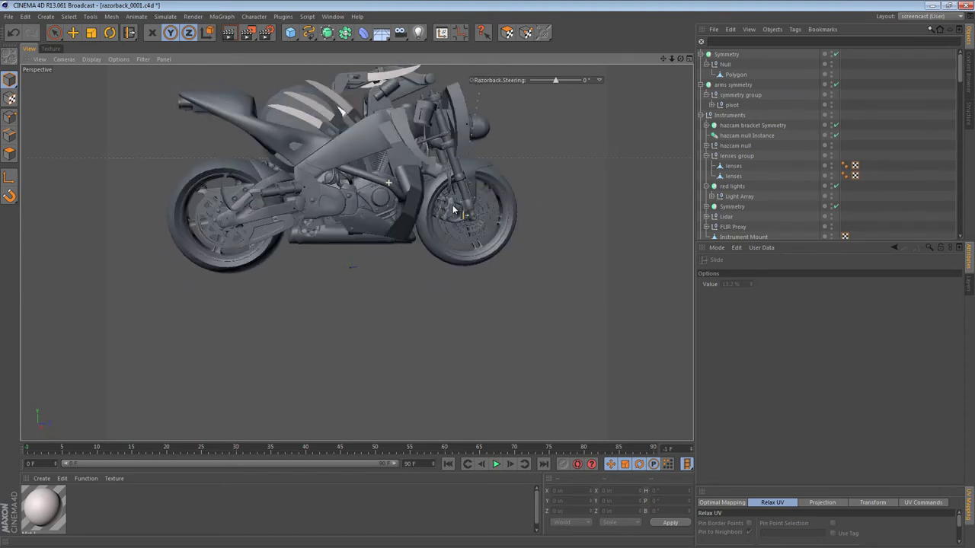
middle_click(353, 138)
middle_click(282, 332)
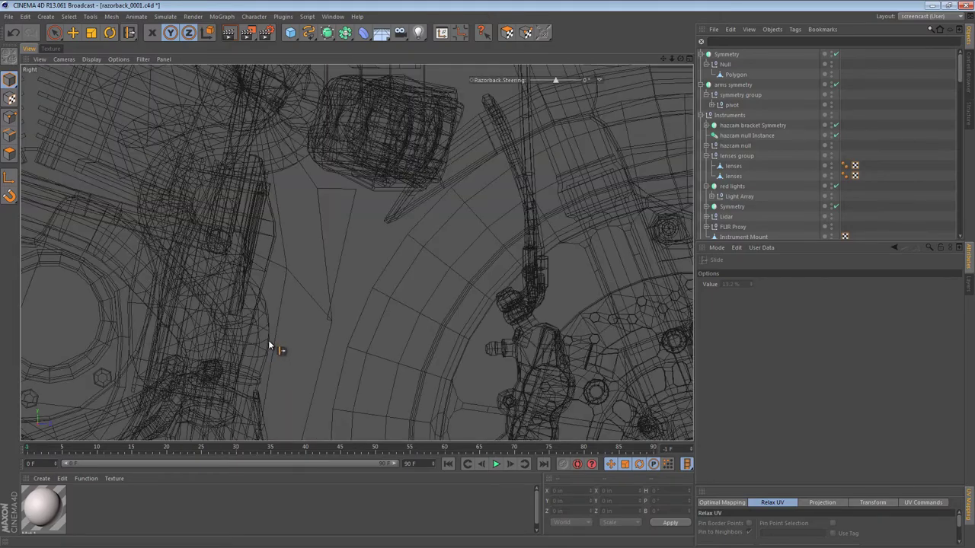
alt+right_drag(431, 305, 313, 294)
alt+middle_drag(361, 271, 465, 200)
key(e)
click(494, 233)
click(480, 234)
click(484, 230)
alt+middle_drag(485, 234, 546, 285)
alt+right_drag(547, 285, 506, 272)
alt+middle_drag(510, 280, 497, 278)
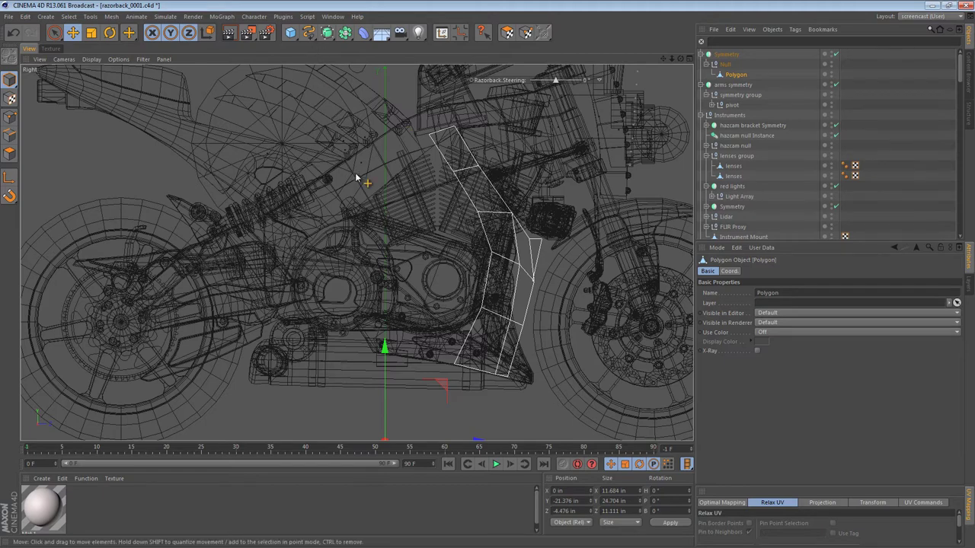
Draw a closed ten-point curved strip with Create Polygon in the right view, running from the frame down over the engine
click(720, 66)
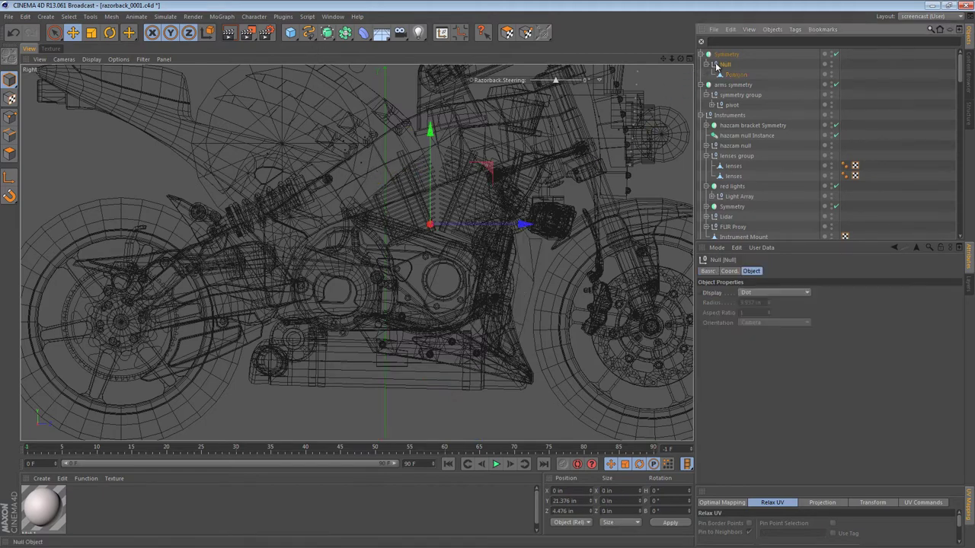
key(m)
key(e)
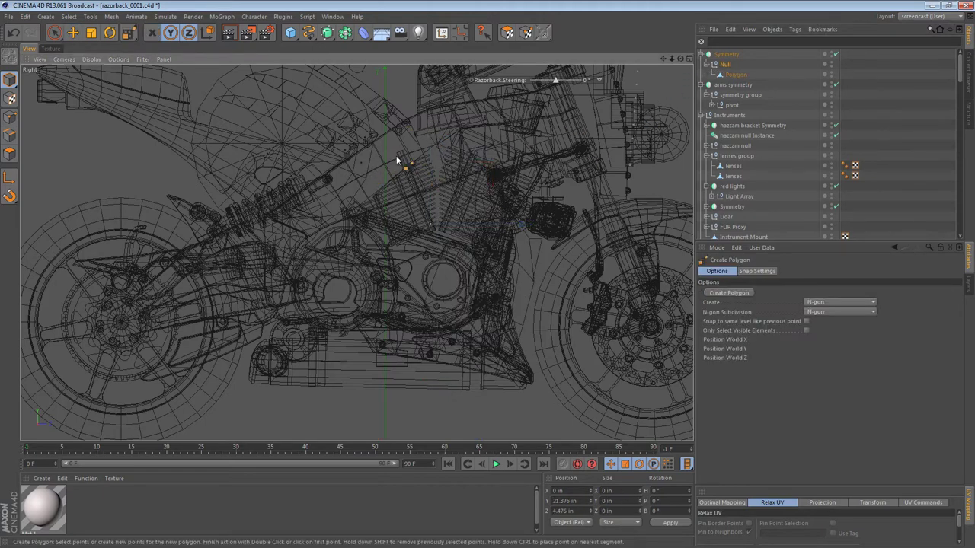
click(377, 154)
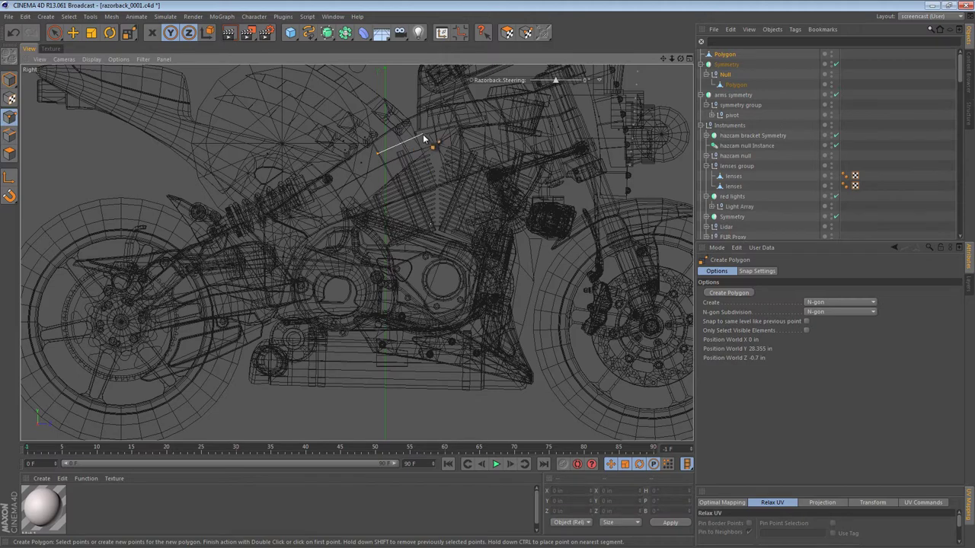
click(456, 201)
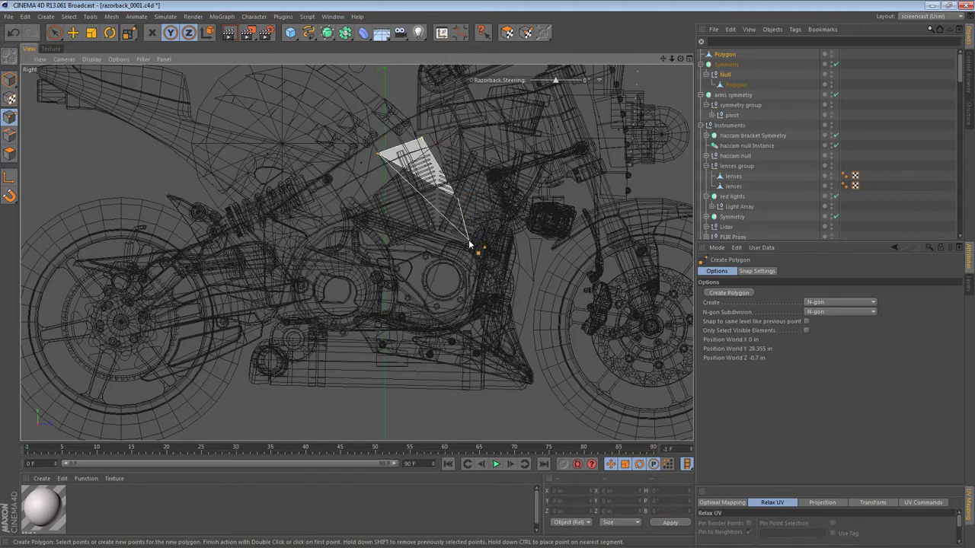
click(463, 244)
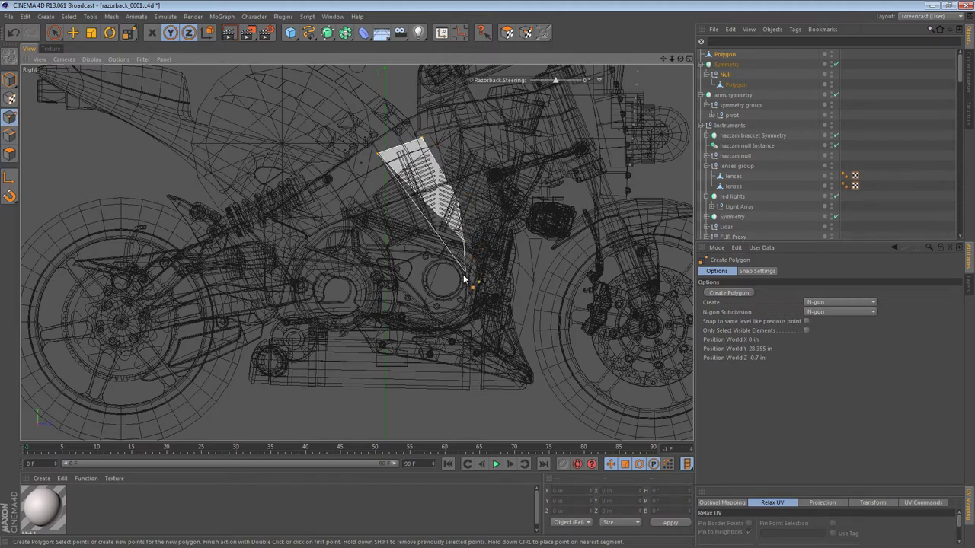
click(460, 299)
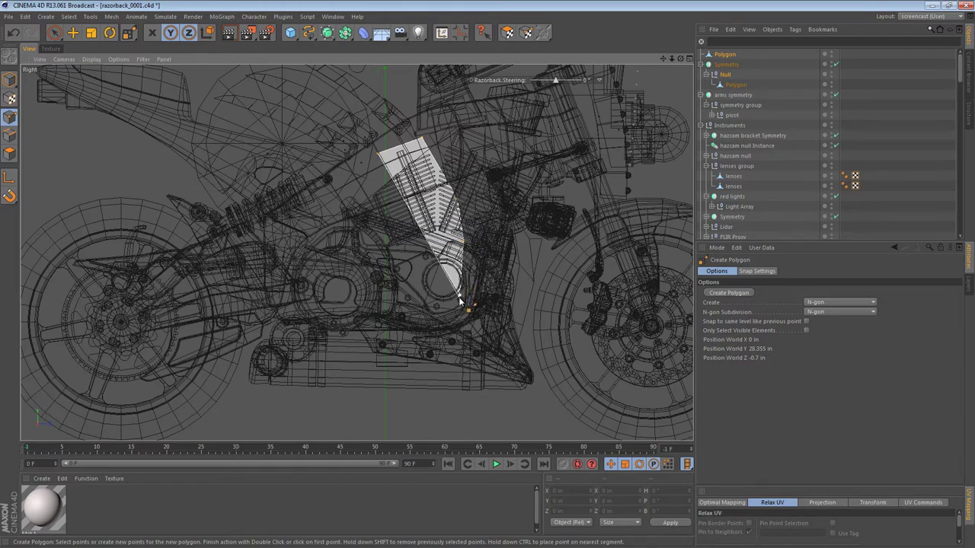
click(442, 355)
click(444, 340)
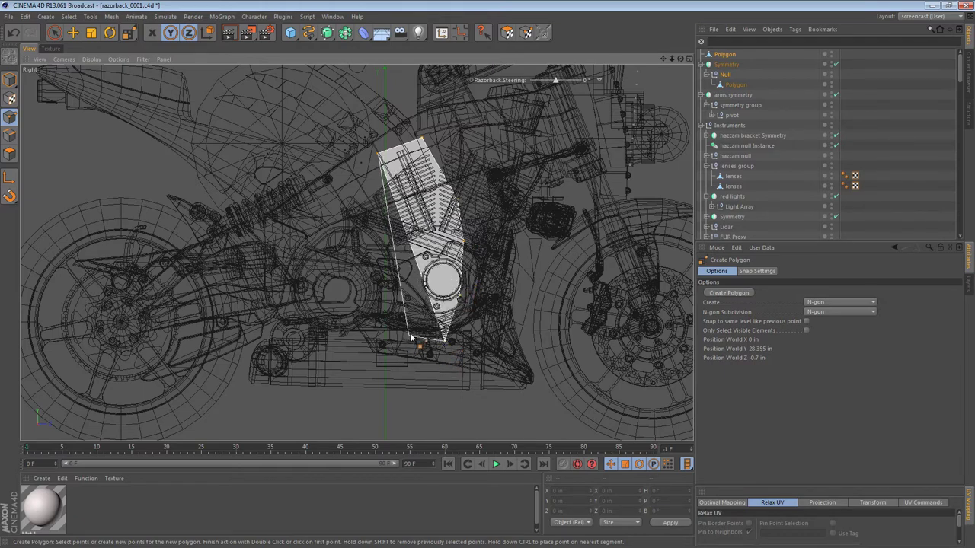
click(405, 329)
click(417, 281)
click(424, 233)
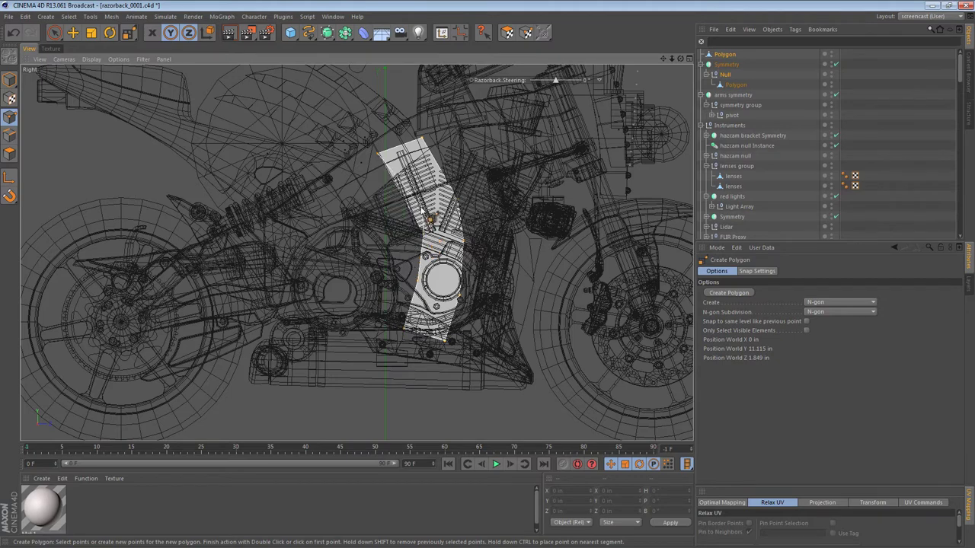
click(421, 204)
double_click(376, 157)
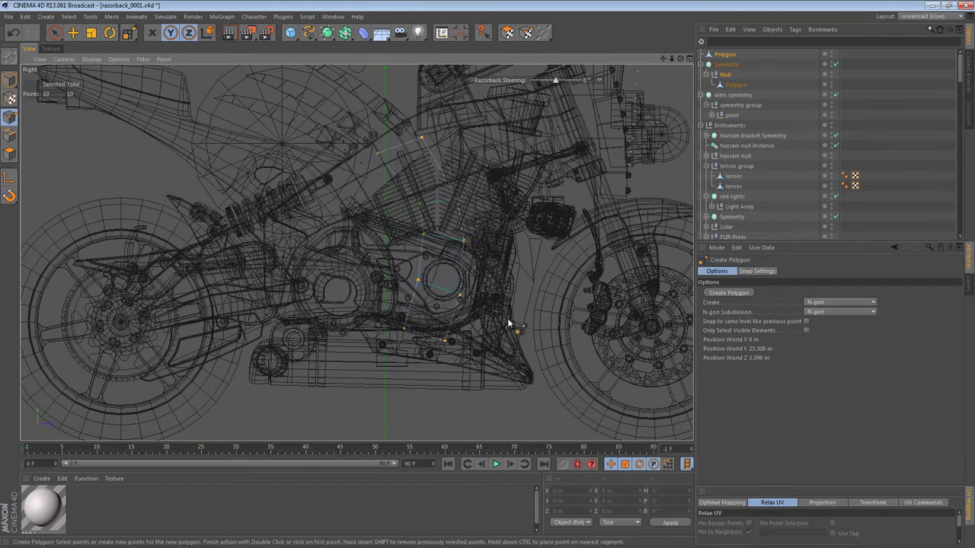
Move only the new strip object sideways in the top view to about X 7.5 in, then return to the perspective view
key(e)
click(9, 153)
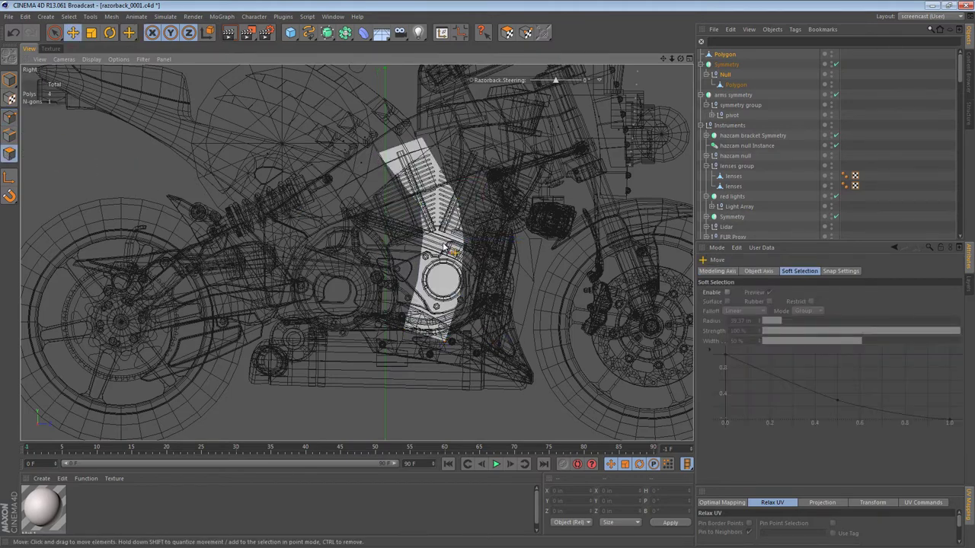
key(F2)
click(10, 80)
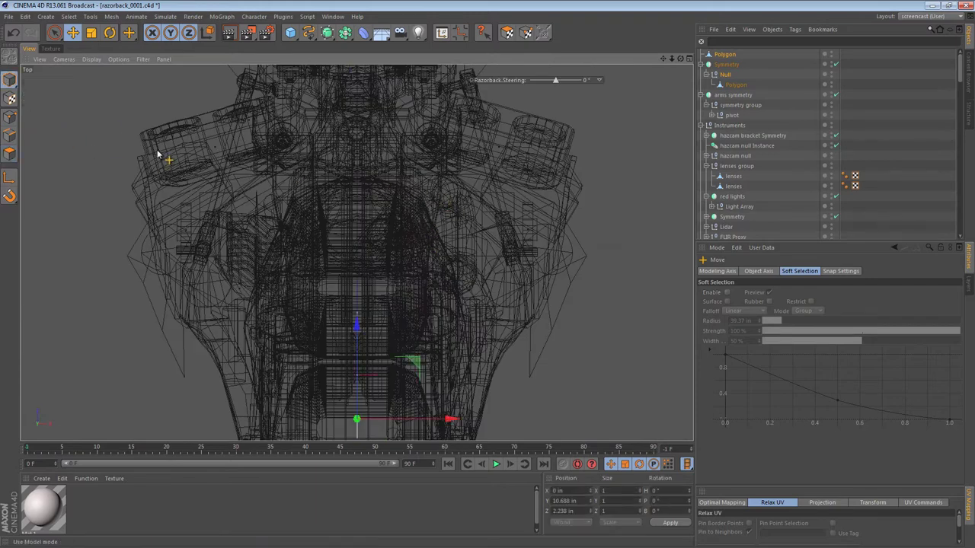
alt+middle_drag(429, 256, 354, 107)
drag(385, 275, 481, 276)
key(ctrl+z)
click(722, 56)
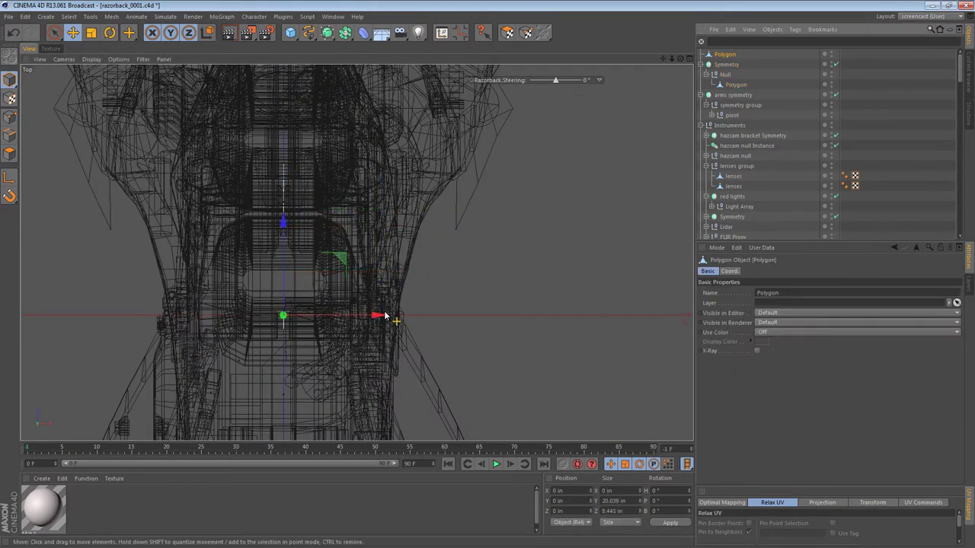
drag(376, 315, 519, 321)
key(F1)
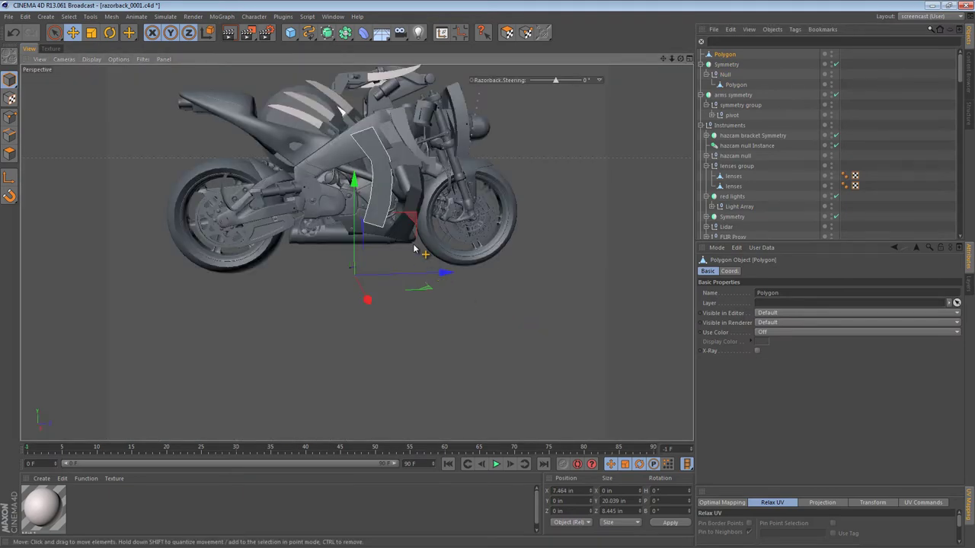
Select the new strip's N-gon and remove it, splitting the strip into four separate polygons
alt+right_drag(380, 164, 518, 180)
alt+drag(406, 181, 373, 176)
click(9, 153)
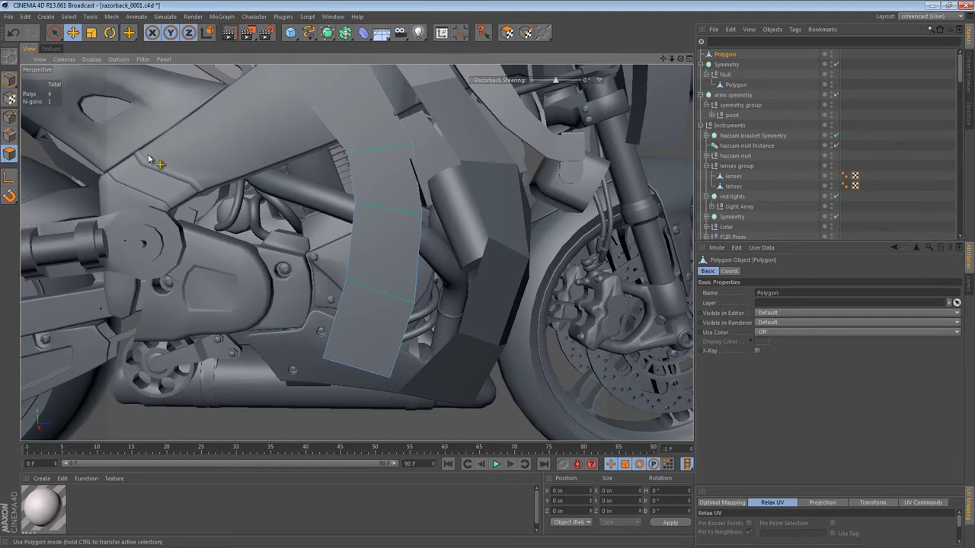
click(397, 151)
key(u)
key(e)
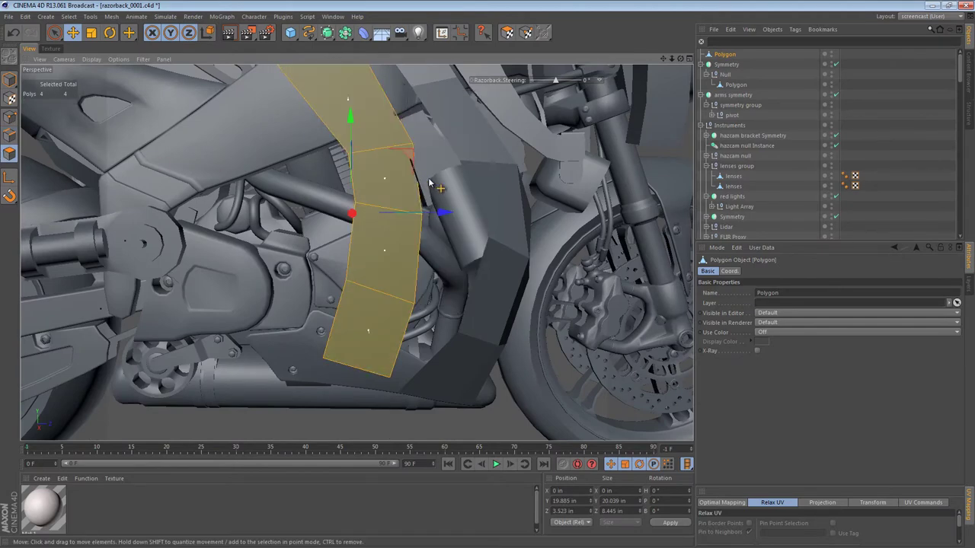
Move all four polygons of the strip inward along the X axis toward the engine
alt+right_drag(444, 182, 393, 183)
alt+middle_drag(393, 183, 386, 210)
alt+right_drag(387, 210, 409, 206)
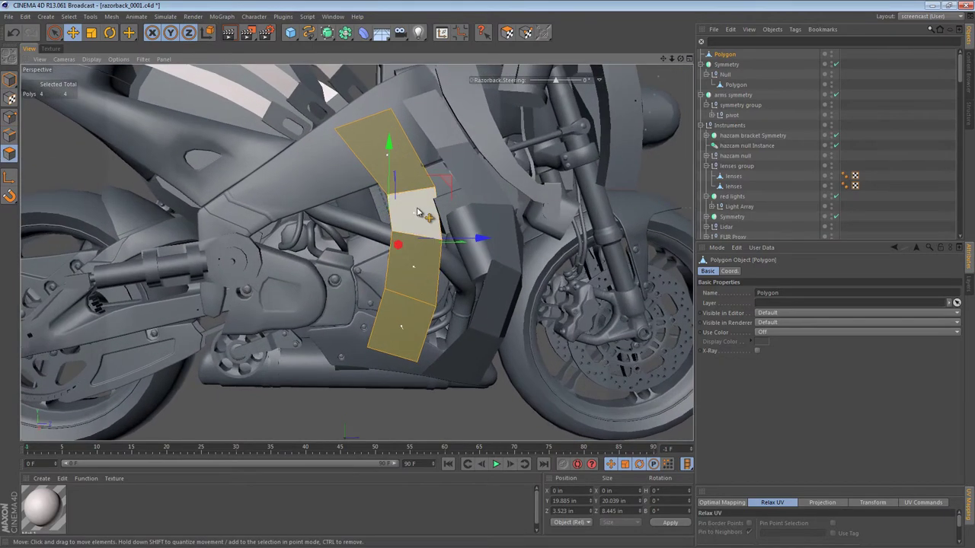
alt+drag(412, 214, 522, 220)
drag(475, 248, 309, 207)
Move the strip's two top corner points sideways, the rear one to about X -1.3 in and the front one to about X -0.4 in
ctrl+click(9, 116)
drag(338, 155, 372, 150)
alt+right_drag(373, 151, 455, 143)
alt+drag(454, 142, 485, 245)
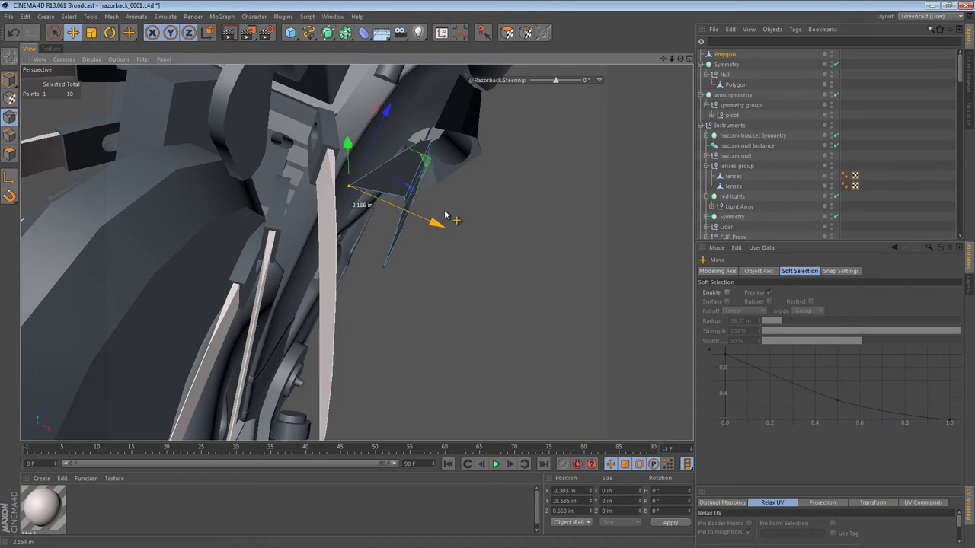
drag(448, 208, 450, 208)
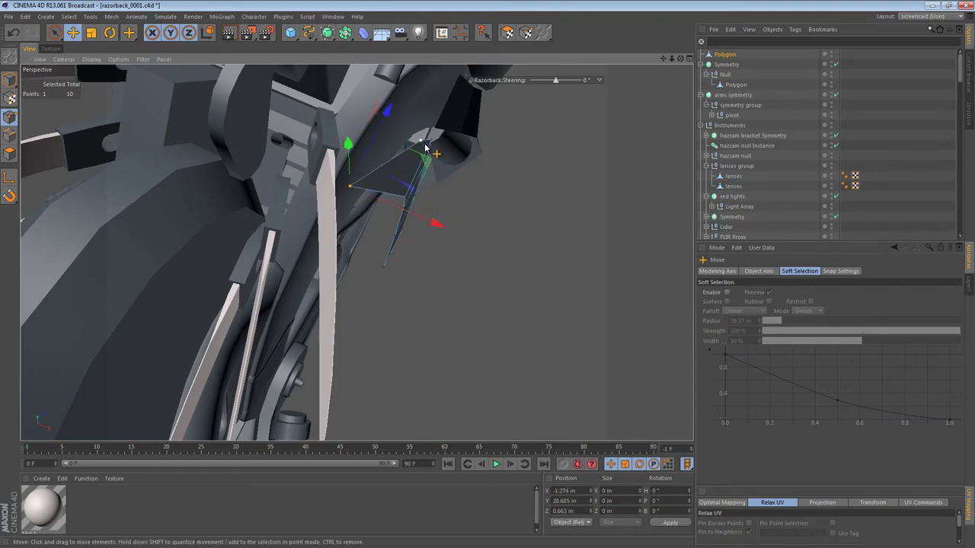
drag(471, 165, 485, 169)
Slide the two front-edge points at the strip's upper two joints upward along the edge
alt+drag(414, 171, 356, 219)
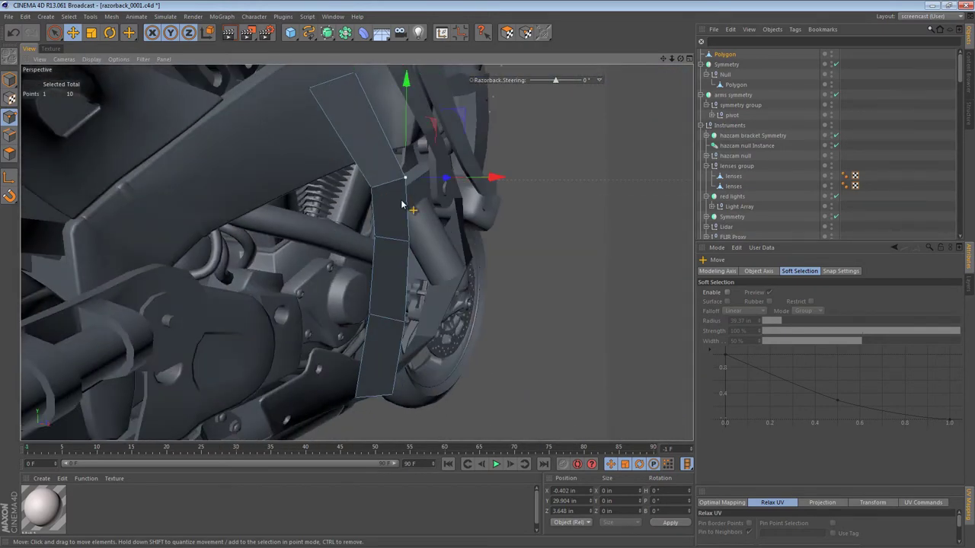
shift+click(410, 241)
alt+drag(409, 241, 319, 208)
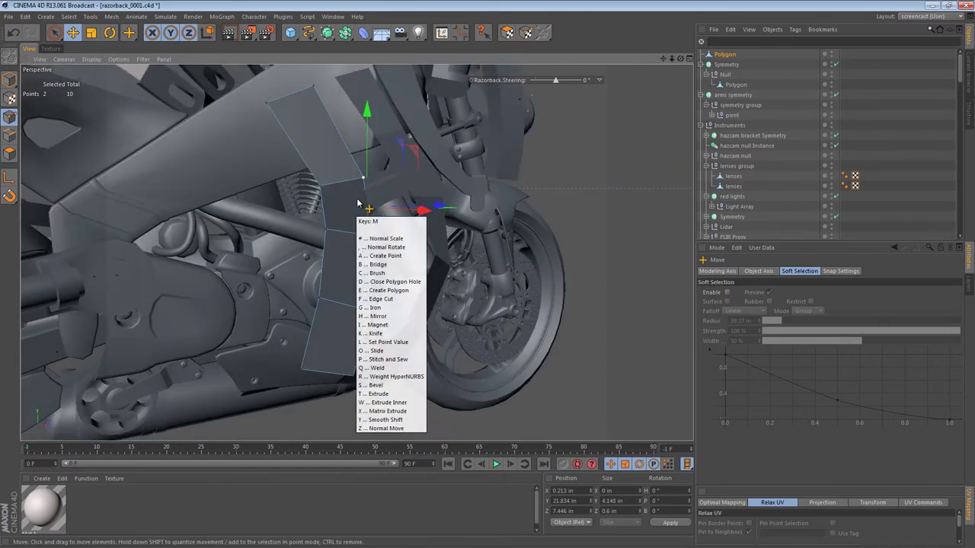
key(m)
key(o)
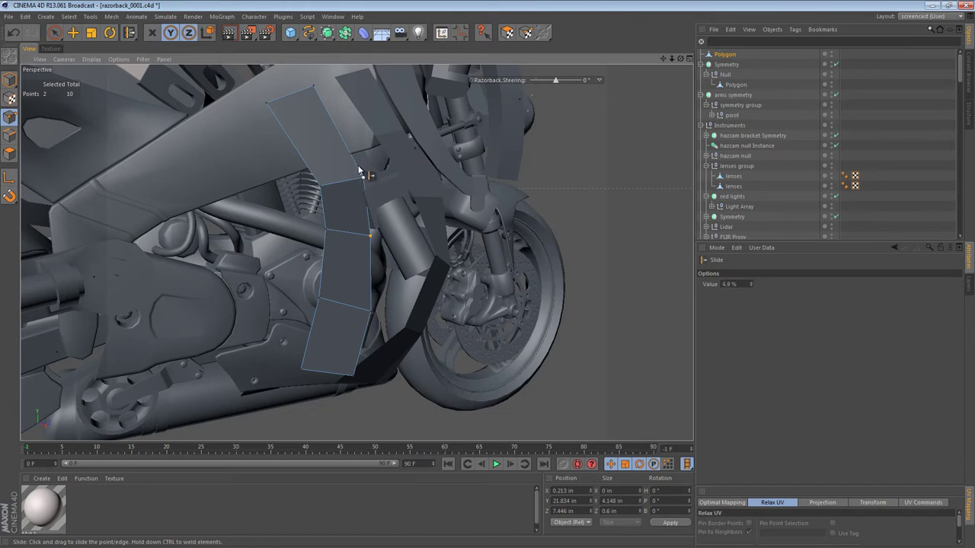
drag(359, 168, 367, 202)
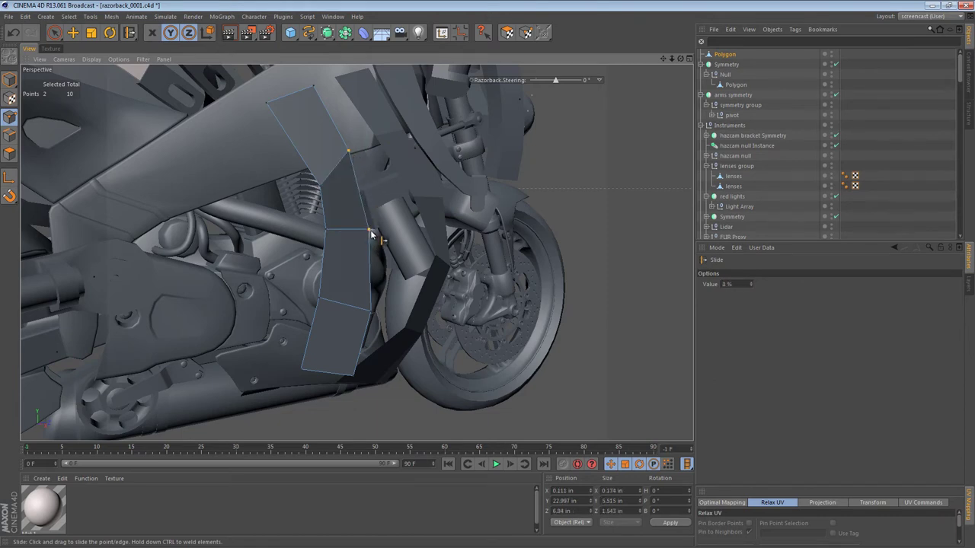
Adjust the strip's joint points sideways one at a time to bend the strip around the engine
key(e)
click(370, 296)
alt+drag(370, 296, 446, 201)
click(394, 311)
alt+drag(423, 144, 446, 176)
click(358, 156)
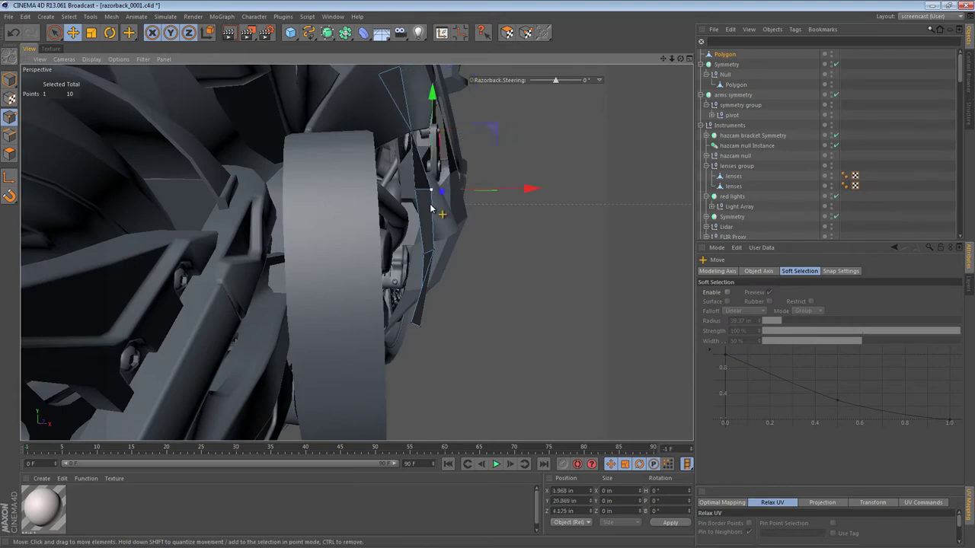
drag(430, 208, 429, 208)
Move the strip's two bottom corner points down together toward the belly fairing
alt+drag(430, 258, 332, 264)
click(373, 325)
alt+drag(376, 326, 376, 271)
shift+click(294, 273)
drag(326, 193, 321, 409)
alt+middle_drag(358, 369, 370, 247)
alt+right_drag(365, 244, 409, 244)
drag(383, 242, 411, 300)
Move the strip's bottom corner points inward one at a time, the front one to about X -3.5 in
click(282, 236)
alt+drag(297, 255, 513, 160)
drag(447, 229, 425, 227)
click(333, 318)
drag(426, 326, 411, 325)
alt+drag(377, 294, 278, 421)
alt+drag(340, 281, 311, 259)
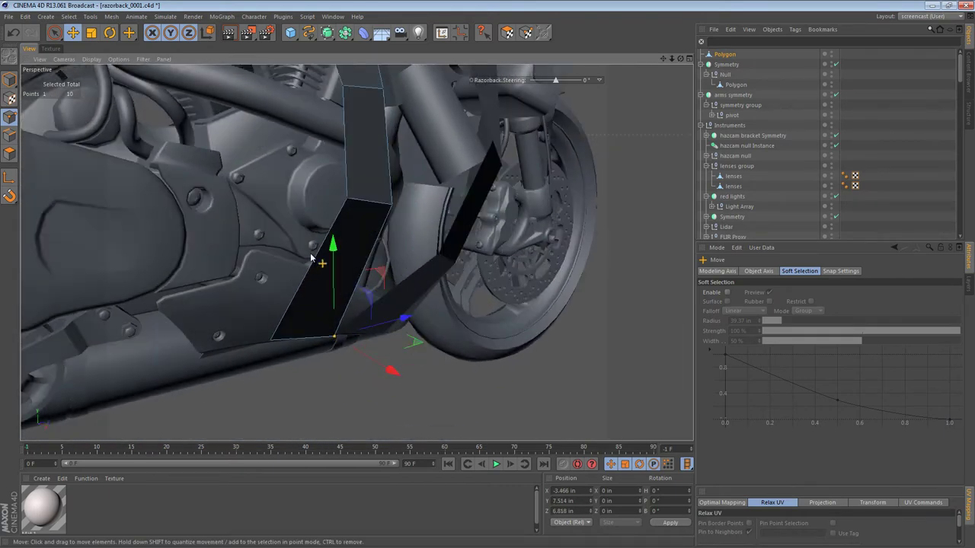
Cut a new loop across the strip's lowest segment, between its bottom edge and the joint above
click(347, 200)
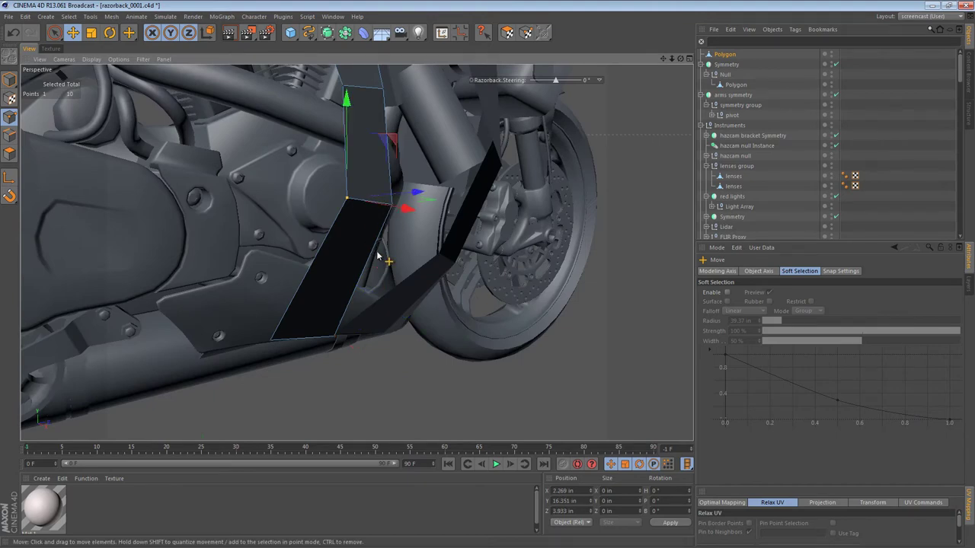
key(k)
alt+drag(373, 251, 297, 241)
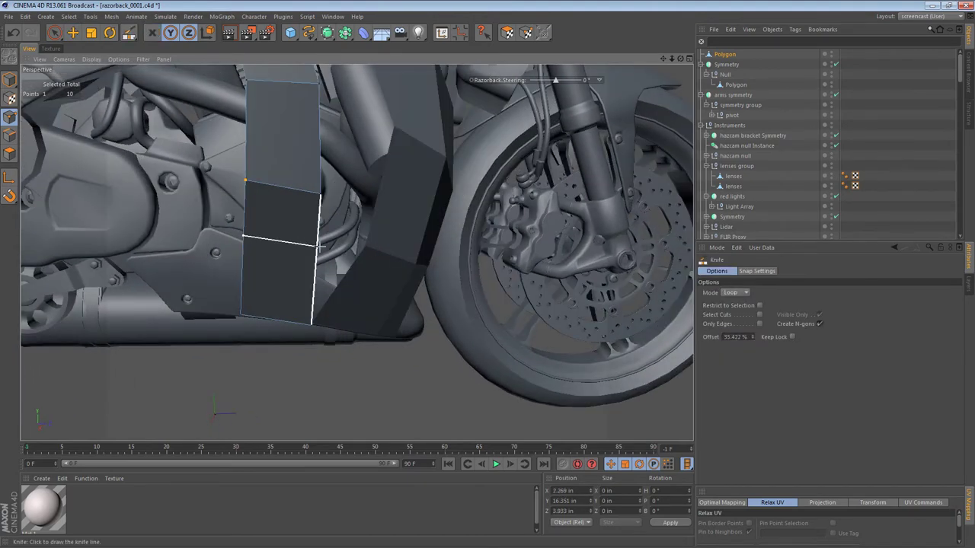
key(e)
Select the newly cut edge across the strip and shift it to shape the lower bend around the engine
click(9, 135)
click(265, 244)
alt+drag(285, 196, 496, 213)
mouse_move(385, 270)
mouse_down()
mouse_move(400, 270)
mouse_move(377, 287)
mouse_up()
alt+drag(317, 219, 370, 210)
Move the joint edge above the new cut inward to about X 0.88 in
click(256, 191)
key(r)
key(e)
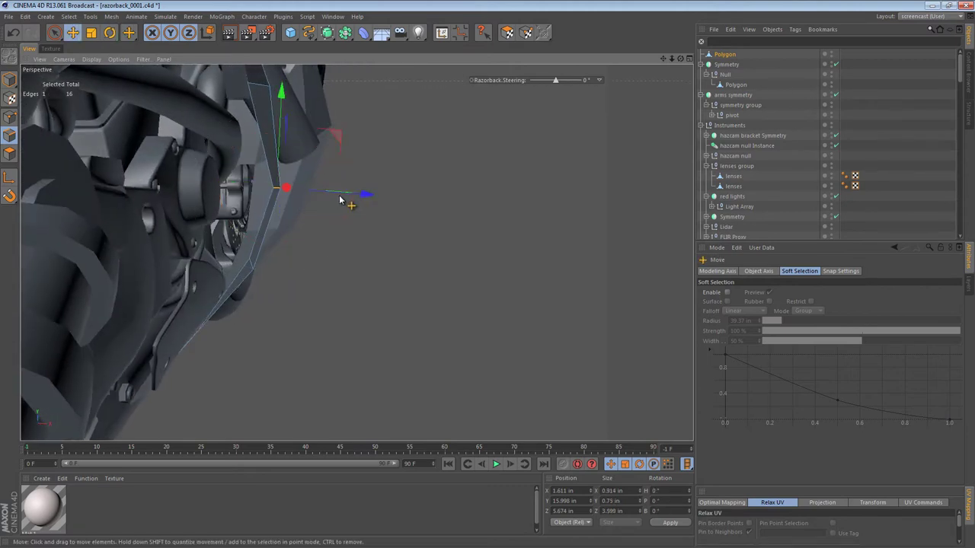
drag(365, 196, 349, 196)
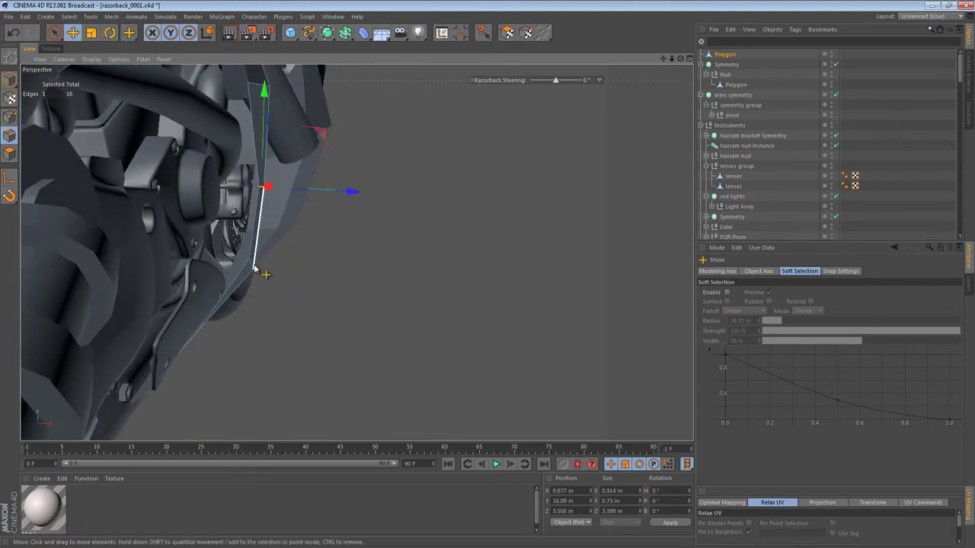
Reposition the new cut's edge on the strip to about X -0.48 in, Y 12.47 in
drag(251, 265, 324, 298)
alt+drag(248, 232, 202, 218)
scroll(202, 219, down, 6)
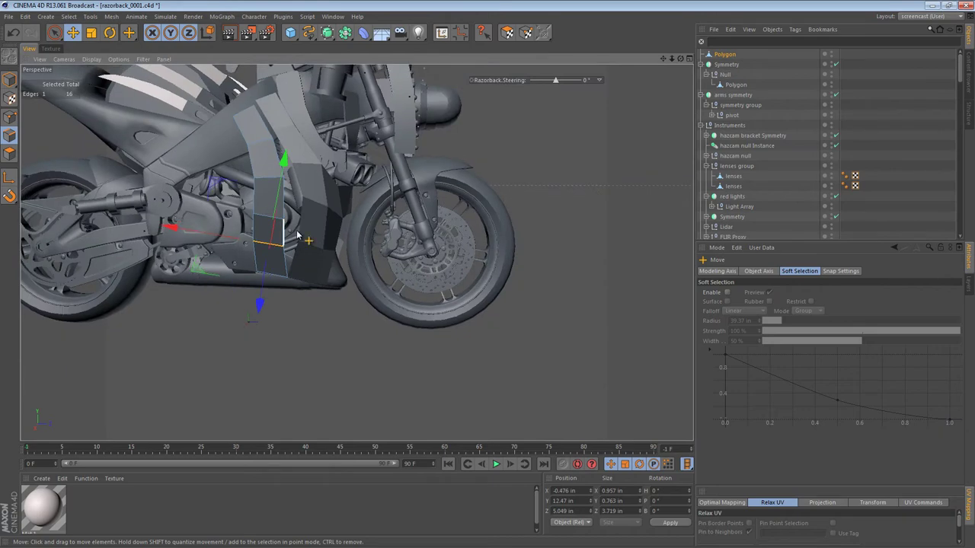
scroll(300, 237, up, 5)
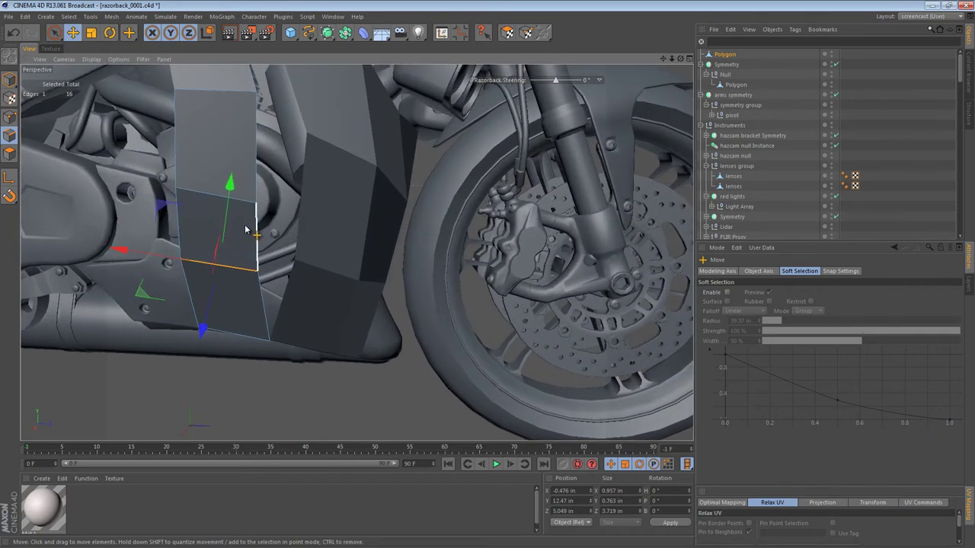
click(246, 229)
drag(171, 240, 287, 300)
Slide the strip's bottom corner points along their edges to line up with the belly fairing's upper border
alt+middle_drag(287, 300, 279, 257)
alt+right_drag(287, 263, 330, 291)
click(9, 117)
key(m)
key(o)
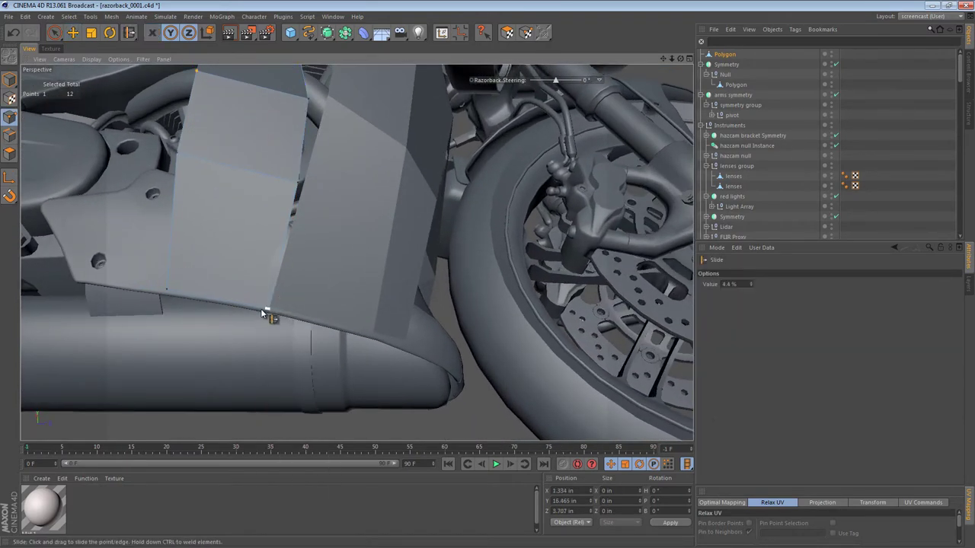
mouse_move(260, 310)
alt+mouse_down()
mouse_move(254, 314)
mouse_move(265, 313)
alt+mouse_up()
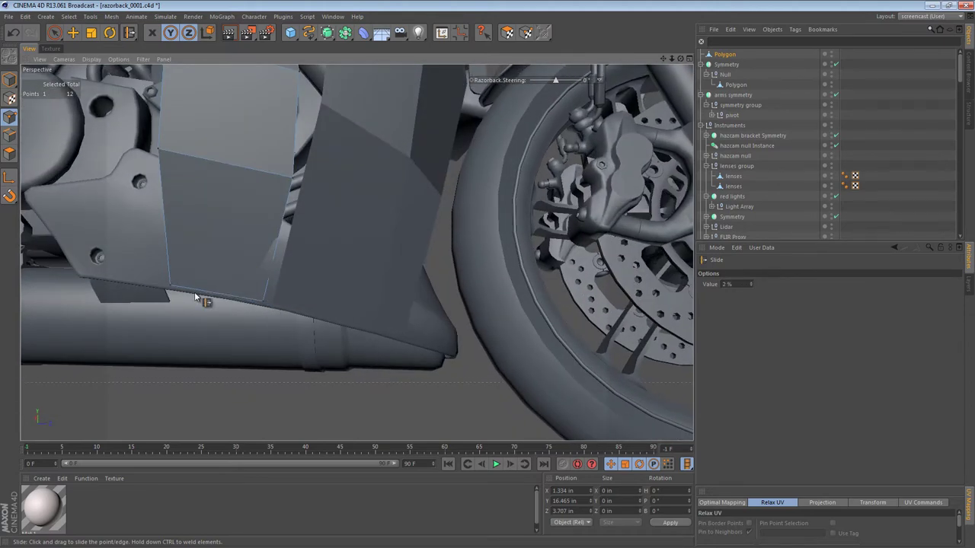
Move the strip's bottom edge slightly outward from the belly fairing, to about X -3.16 in
key(e)
click(9, 135)
click(257, 301)
alt+drag(257, 301, 256, 109)
key(r)
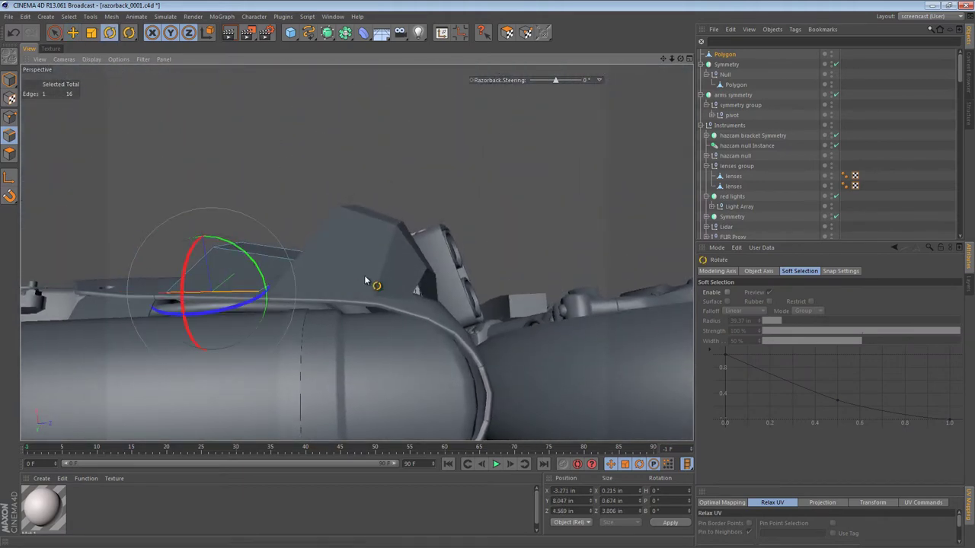
key(e)
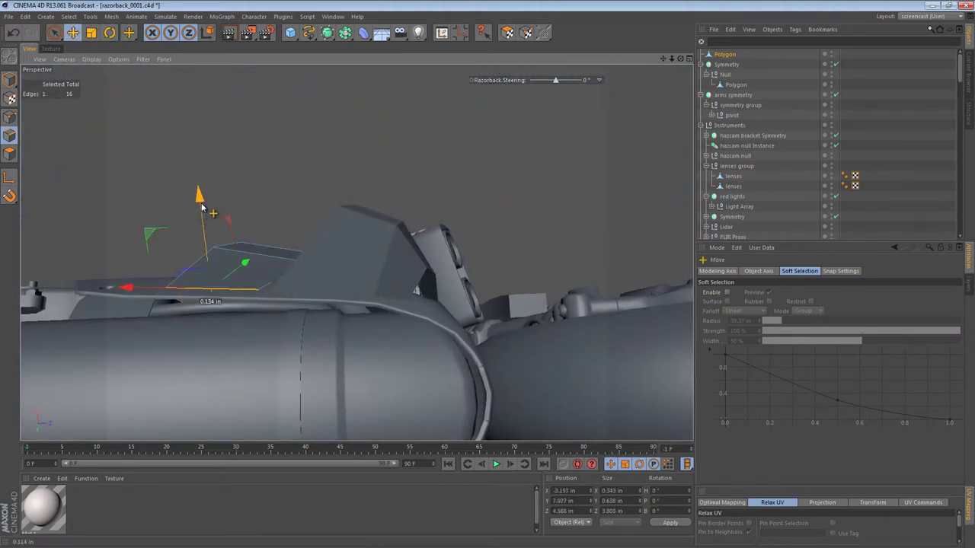
Move the strip's lowest joint edge outward and rotate it slightly to follow the panel's curve
click(275, 255)
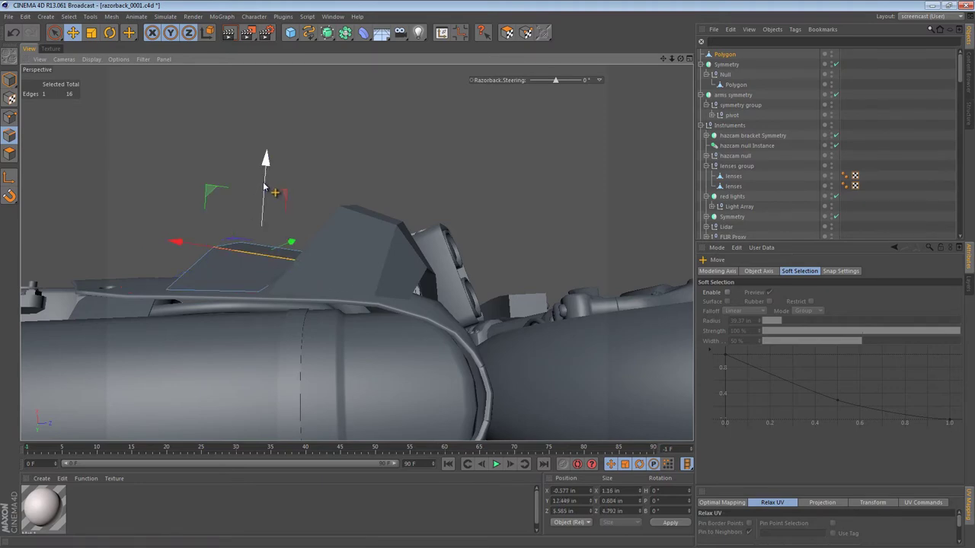
drag(264, 190, 389, 159)
key(r)
drag(426, 252, 430, 247)
drag(314, 202, 457, 251)
Slide the strip's joint points along their edges, moving the second-lowest joint's rear point forward, to smooth the outline
key(e)
click(10, 117)
key(m)
key(o)
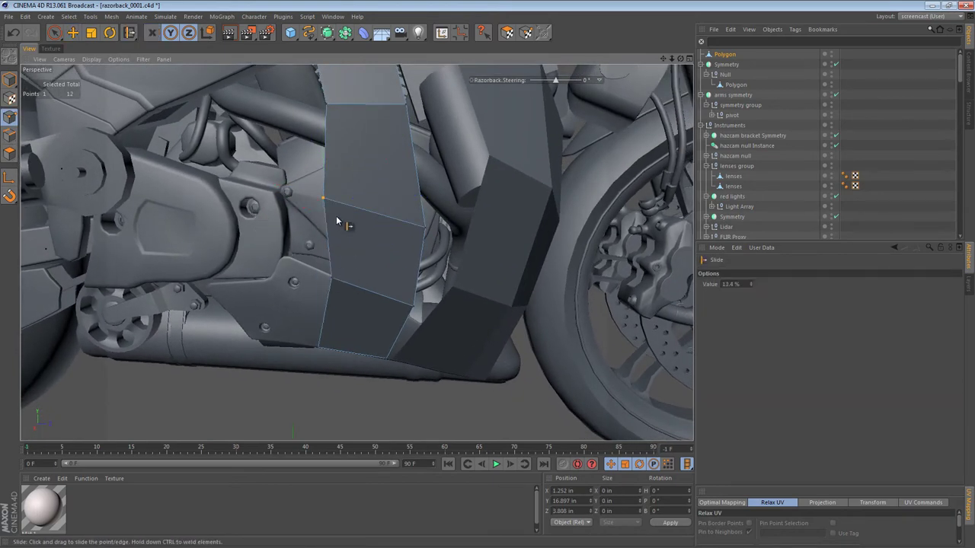
drag(332, 203, 337, 206)
alt+right_drag(426, 205, 381, 207)
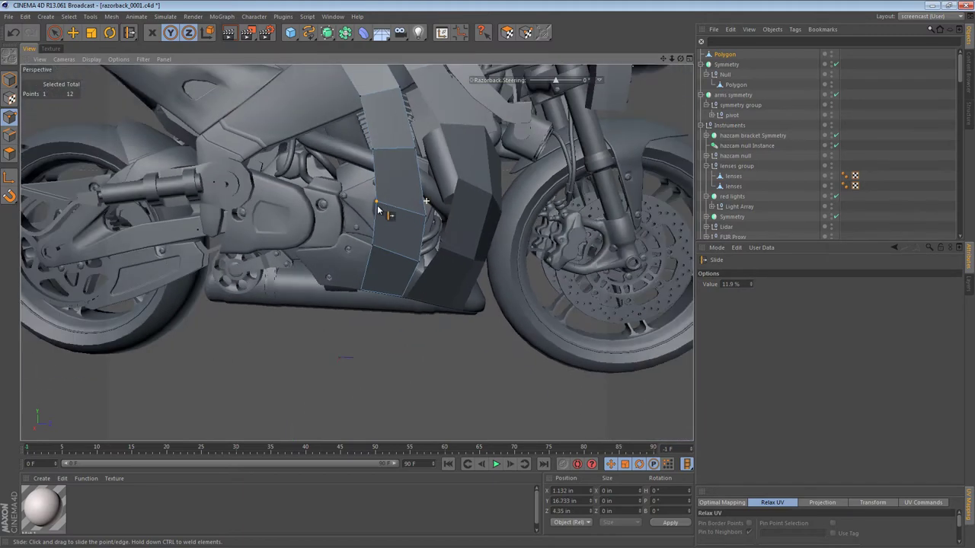
alt+middle_drag(384, 214, 372, 310)
key(e)
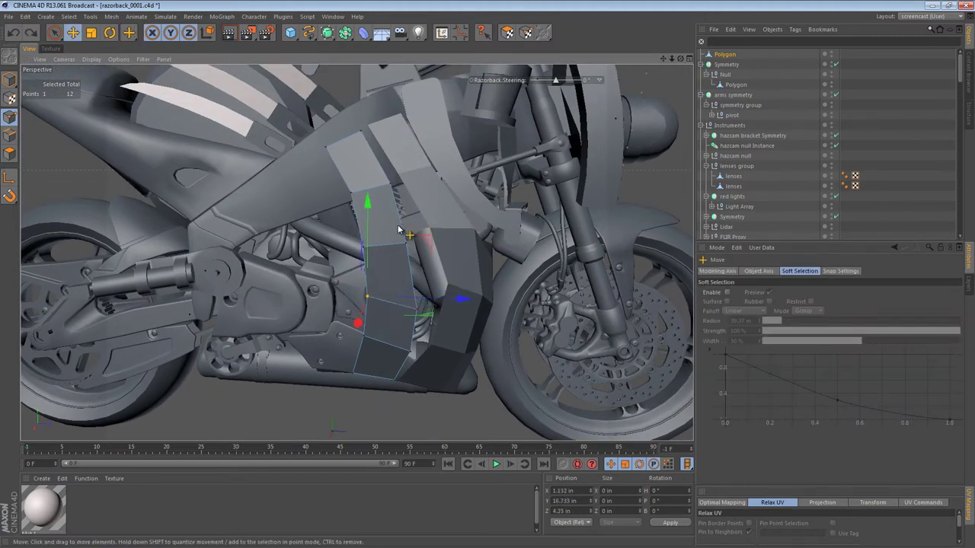
key(space)
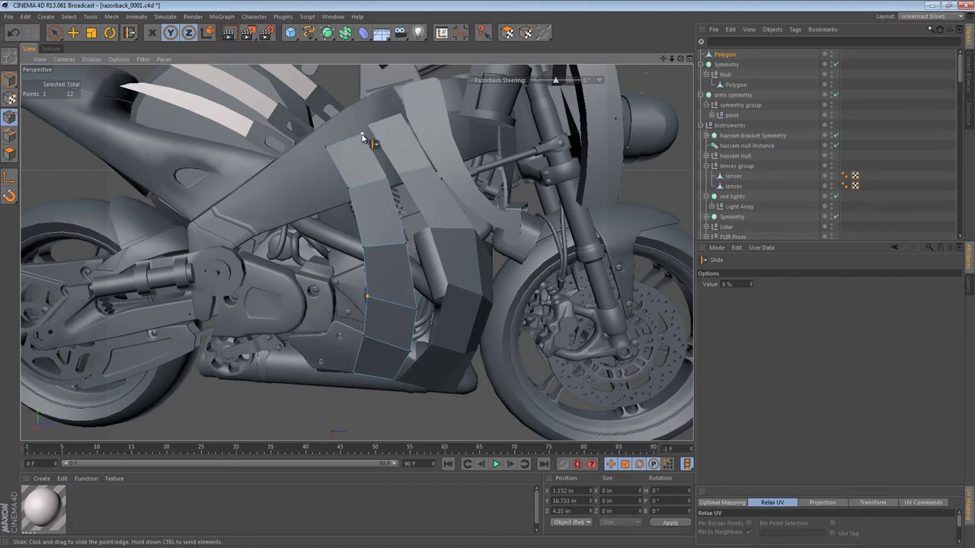
Place the finished strip in the Null inside the panel's Symmetry object so it is mirrored, and clear the selection
click(9, 80)
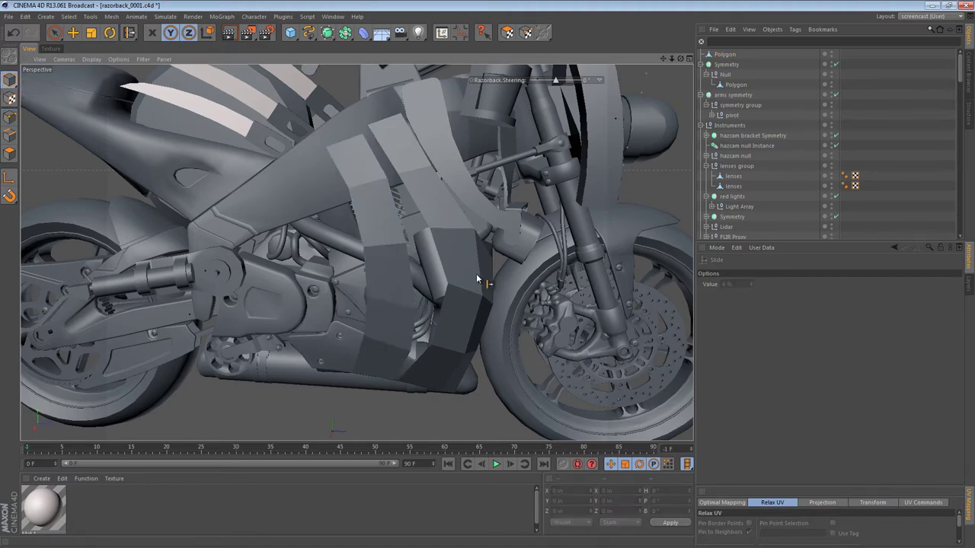
alt+right_drag(479, 274, 383, 272)
alt+drag(439, 264, 554, 241)
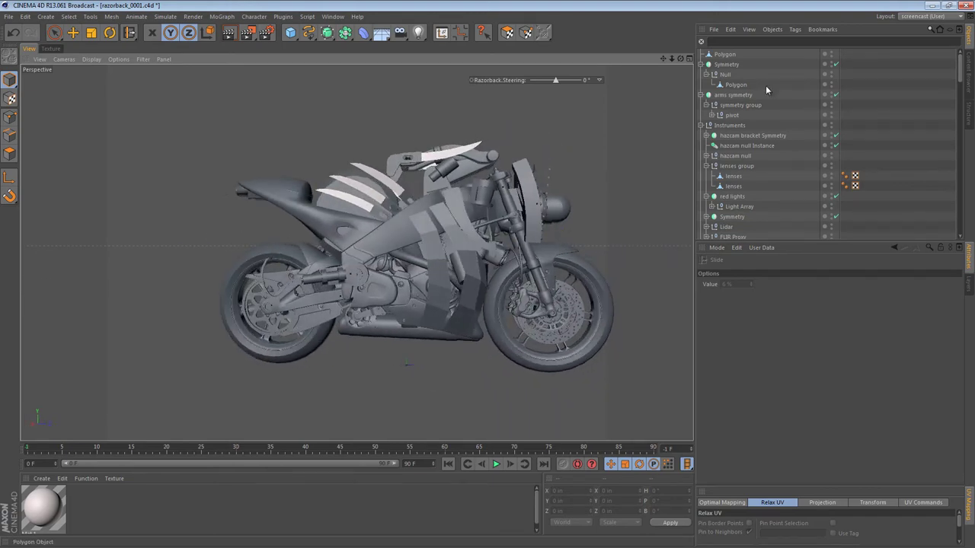
drag(731, 63, 734, 77)
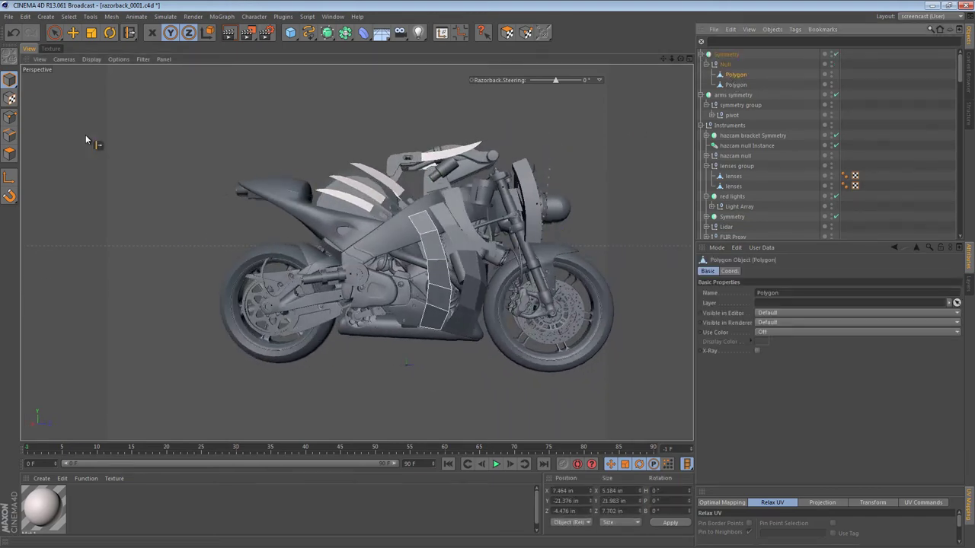
alt+drag(499, 263, 435, 263)
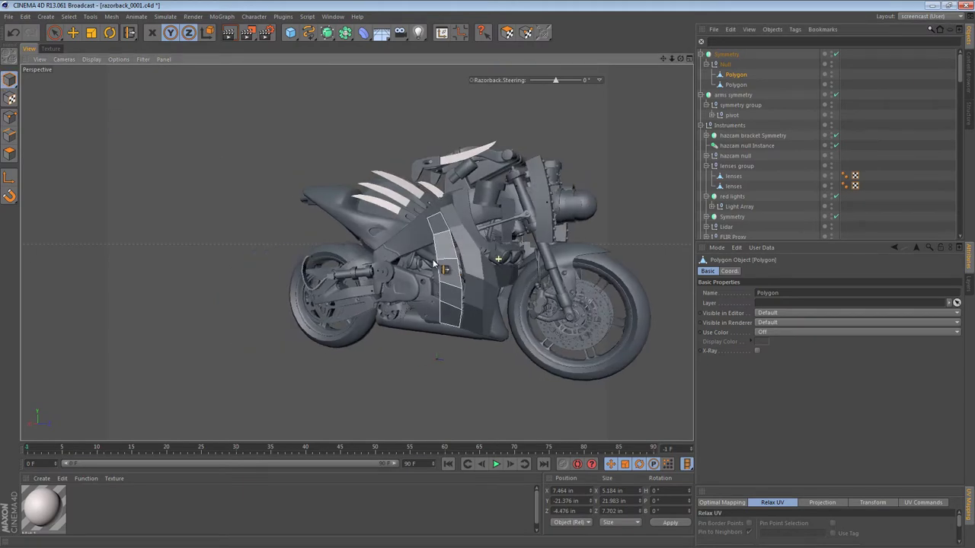
key(ctrl+shift+a)
alt+middle_drag(550, 270, 384, 276)
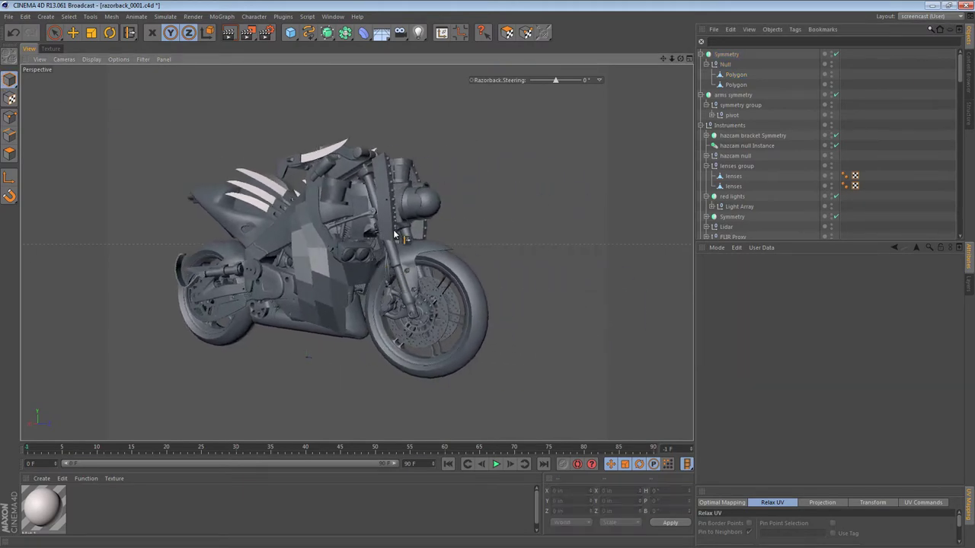
alt+drag(392, 231, 240, 204)
alt+middle_drag(342, 297, 357, 241)
alt+right_drag(357, 245, 396, 243)
alt+drag(396, 244, 431, 244)
Select the lower joint's edges on the front panel's Polygon object and move them outward
click(727, 85)
click(9, 135)
key(e)
click(426, 263)
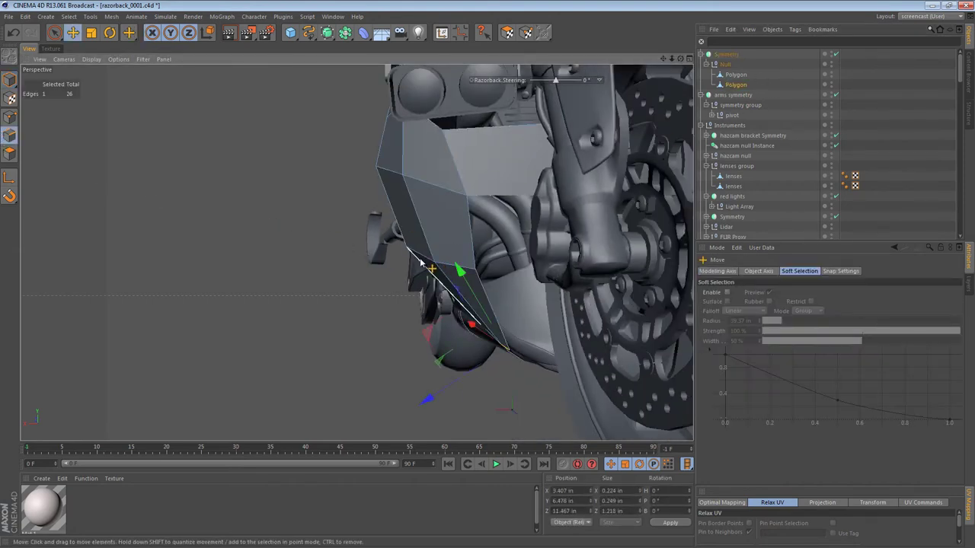
click(420, 261)
click(452, 266)
shift+click(423, 258)
alt+drag(441, 272, 653, 267)
alt+middle_drag(344, 235, 537, 254)
alt+drag(536, 254, 448, 240)
alt+drag(396, 314, 392, 84)
drag(395, 227, 350, 192)
Add the neighbouring edge to the selection and move it outward, and reposition the lower joint's front point
shift+click(438, 277)
alt+drag(437, 276, 373, 278)
drag(439, 306, 427, 295)
click(9, 117)
drag(464, 303, 450, 288)
Slide the front panel's middle bottom point rearward along the bottom edge
alt+drag(419, 242, 548, 276)
alt+right_drag(434, 327, 494, 325)
alt+drag(493, 328, 413, 337)
key(m)
key(o)
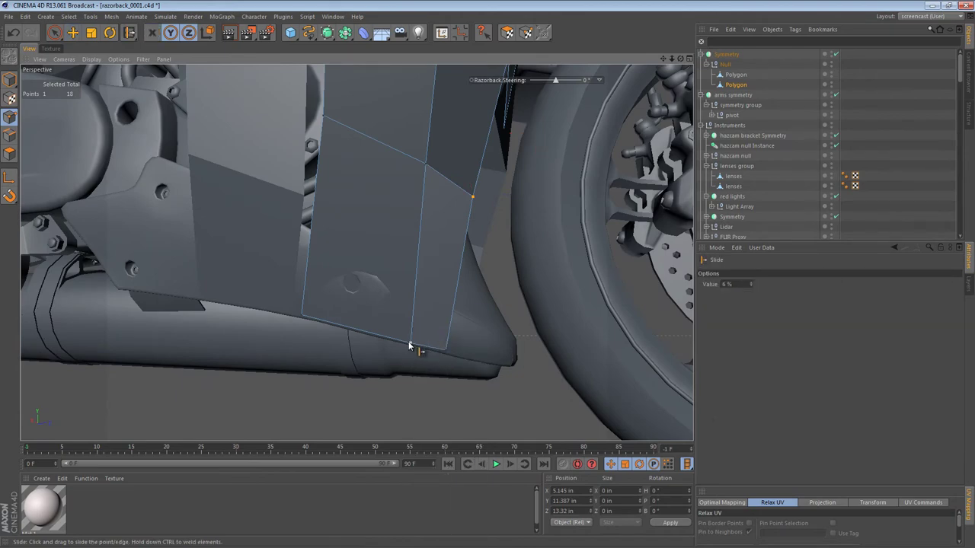
key(space)
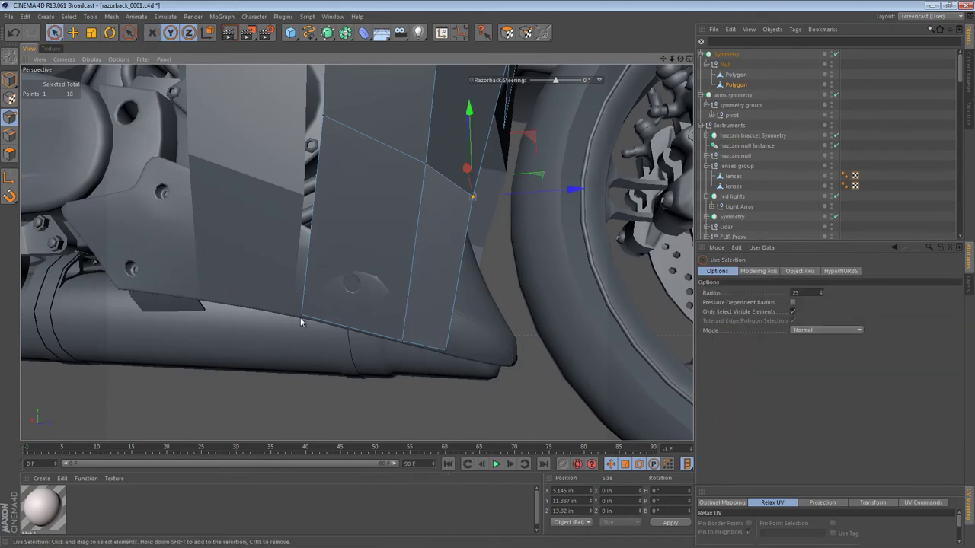
Move the front panel's three bottom points together along the belly fairing, and shift the middle one individually
alt+drag(434, 323, 449, 101)
key(e)
drag(406, 242, 413, 241)
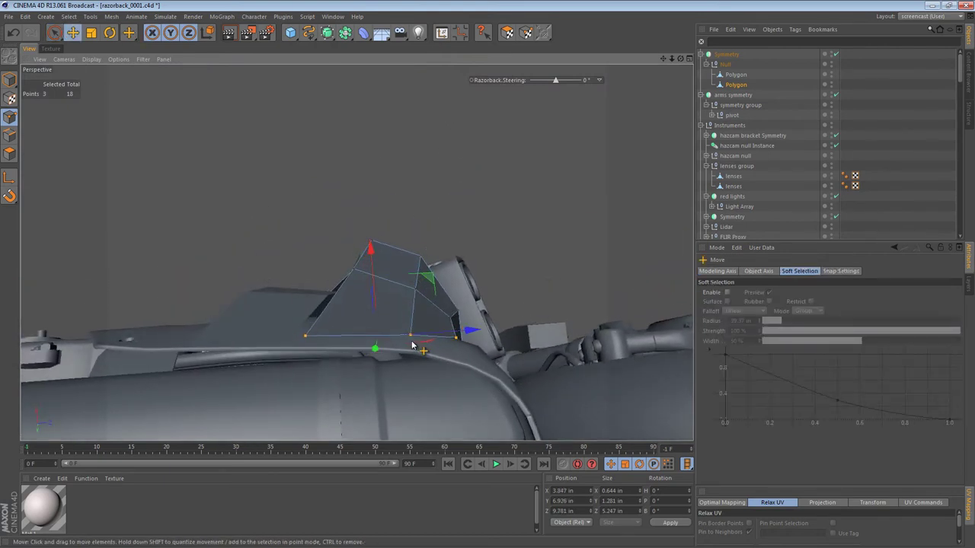
drag(421, 364, 417, 371)
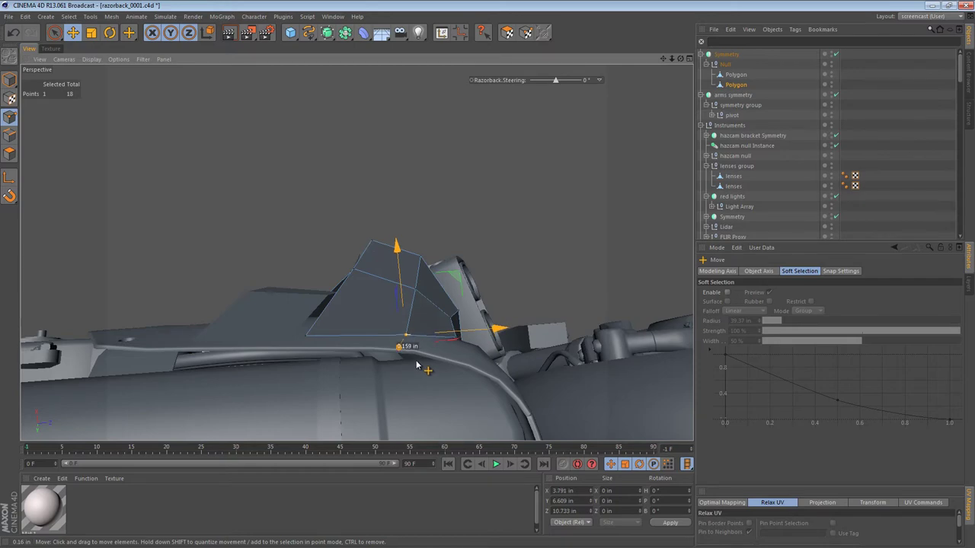
Adjust the front panel's front-edge points around the twin intake, working up to the upper front point
alt+drag(456, 341, 484, 339)
alt+middle_drag(483, 287, 468, 82)
alt+middle_drag(429, 207, 392, 300)
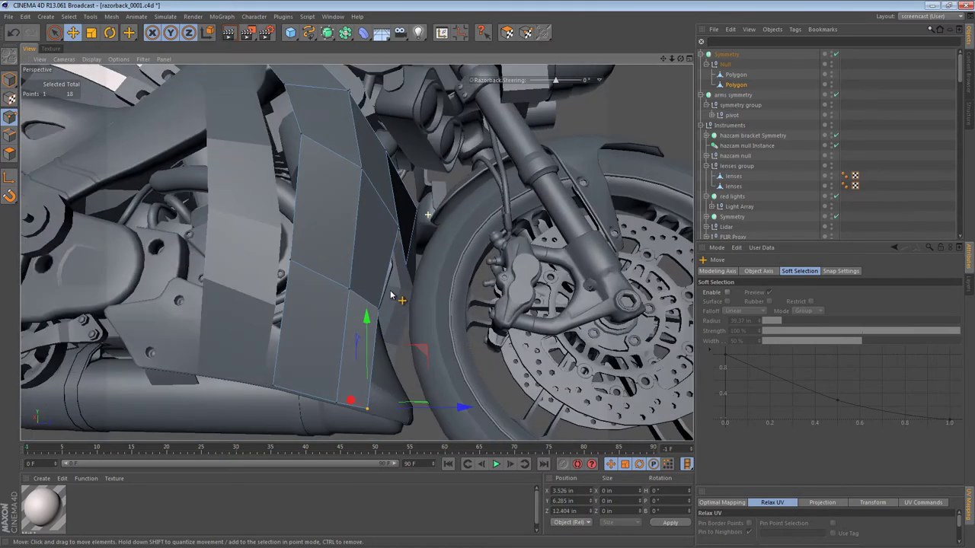
alt+right_drag(389, 332, 425, 327)
alt+middle_drag(404, 343, 465, 233)
alt+drag(460, 244, 452, 102)
alt+drag(415, 302, 341, 163)
alt+drag(410, 256, 437, 207)
alt+drag(404, 242, 470, 179)
alt+right_drag(309, 175, 462, 173)
alt+drag(462, 173, 219, 217)
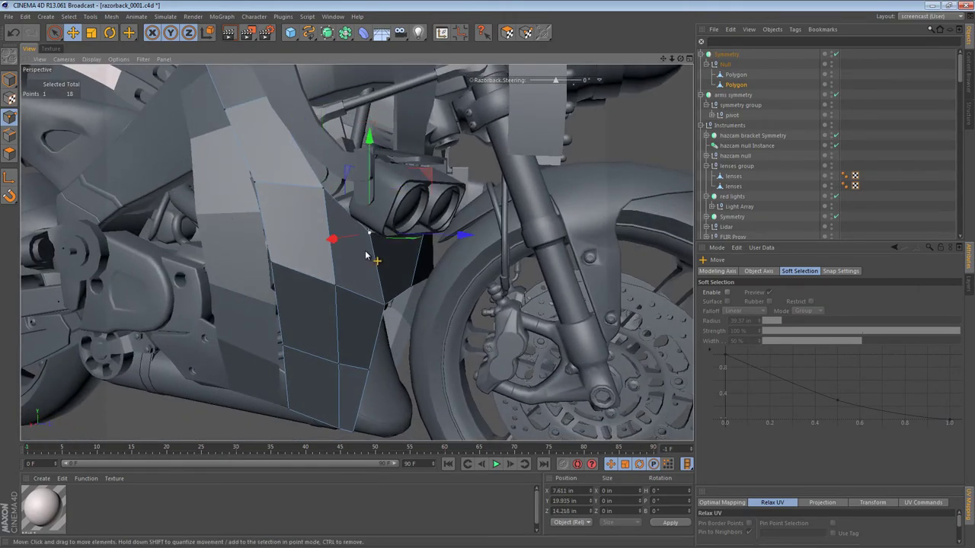
Move the front point of the panel's middle joint and shift the two centreline points along Z
alt+drag(365, 256, 371, 163)
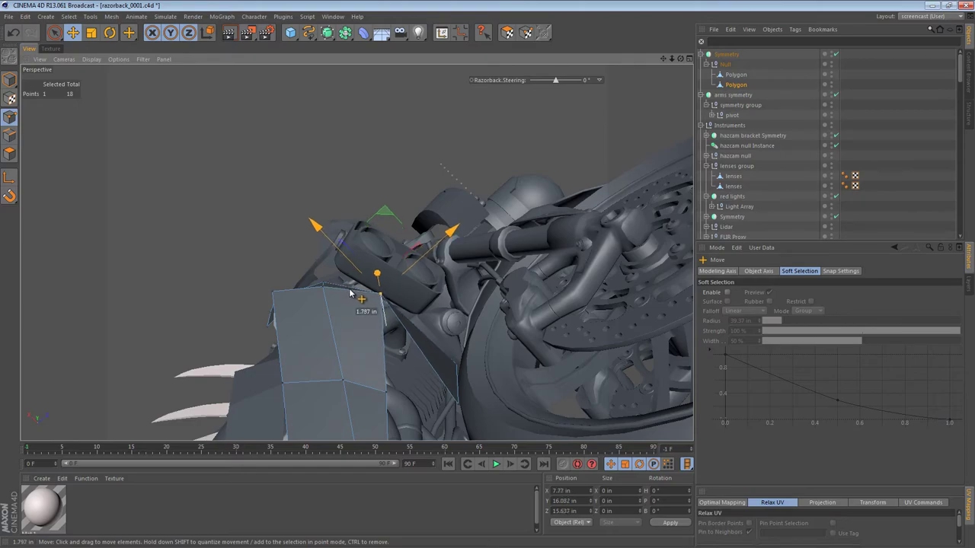
alt+drag(368, 296, 282, 293)
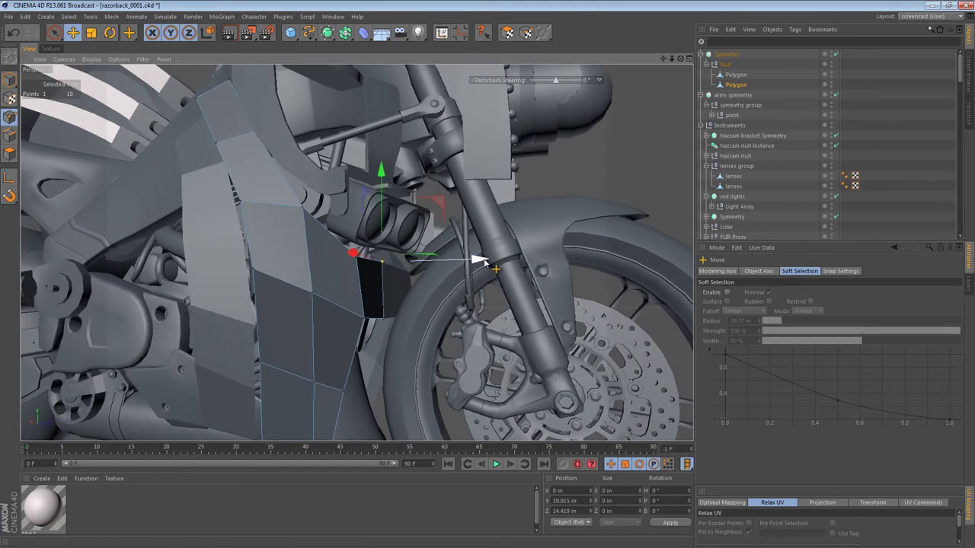
alt+drag(401, 287, 386, 313)
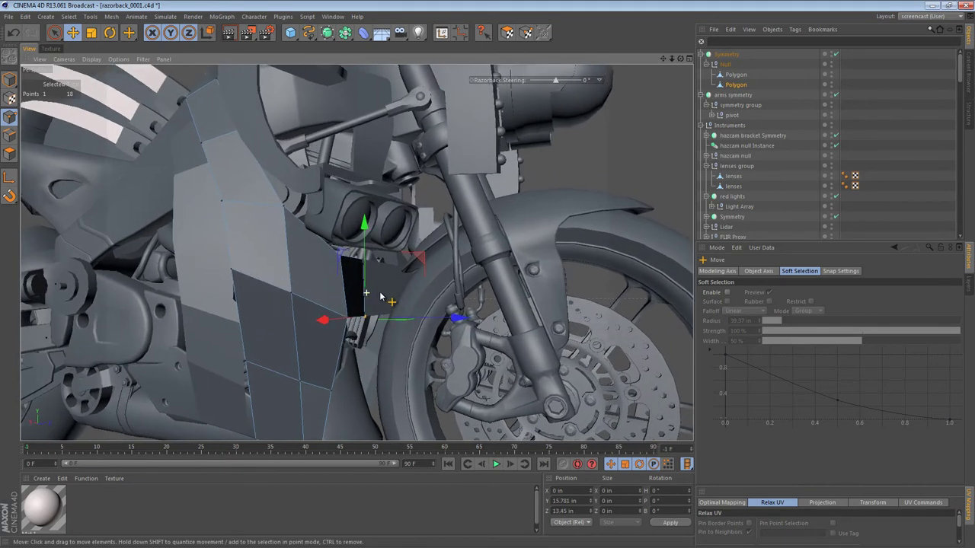
Reposition the front panel's upper front-edge point and nudge the middle point of its lower joint
scroll(386, 295, up, 5)
alt+drag(336, 254, 355, 265)
scroll(355, 265, down, 6)
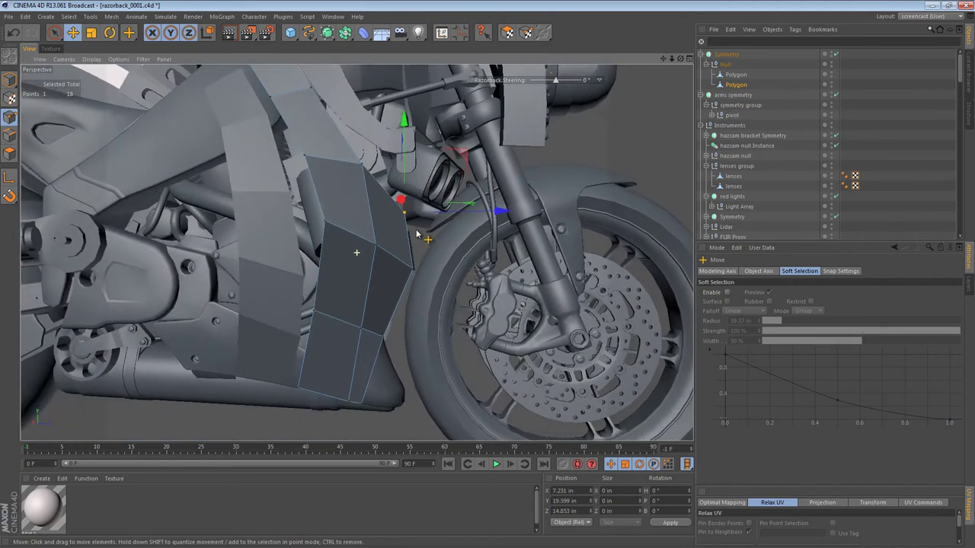
click(398, 317)
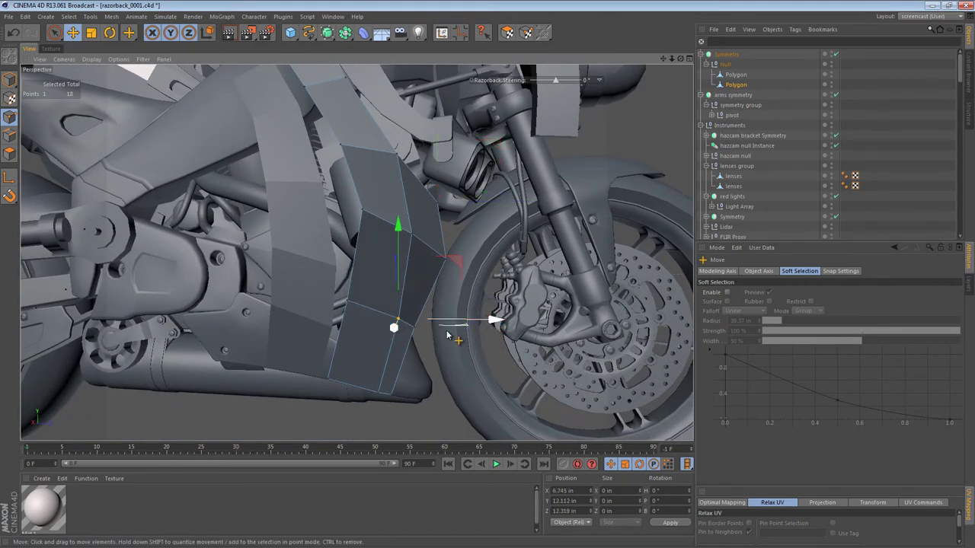
drag(516, 339, 515, 332)
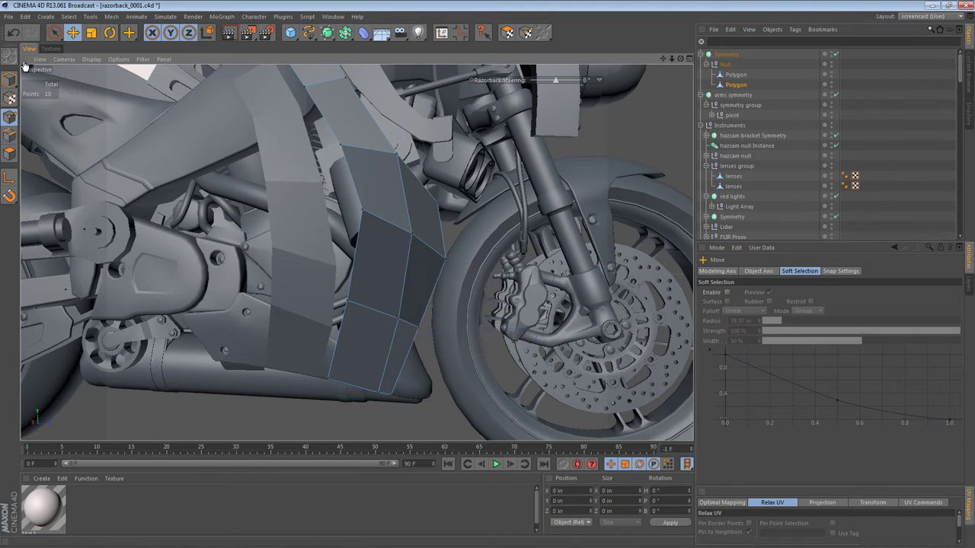
Return to whole-object editing, clear the selection and examine the mirrored panels from the front of the bike
click(9, 80)
key(ctrl+shift+a)
alt+right_drag(391, 177, 279, 178)
alt+drag(358, 174, 437, 212)
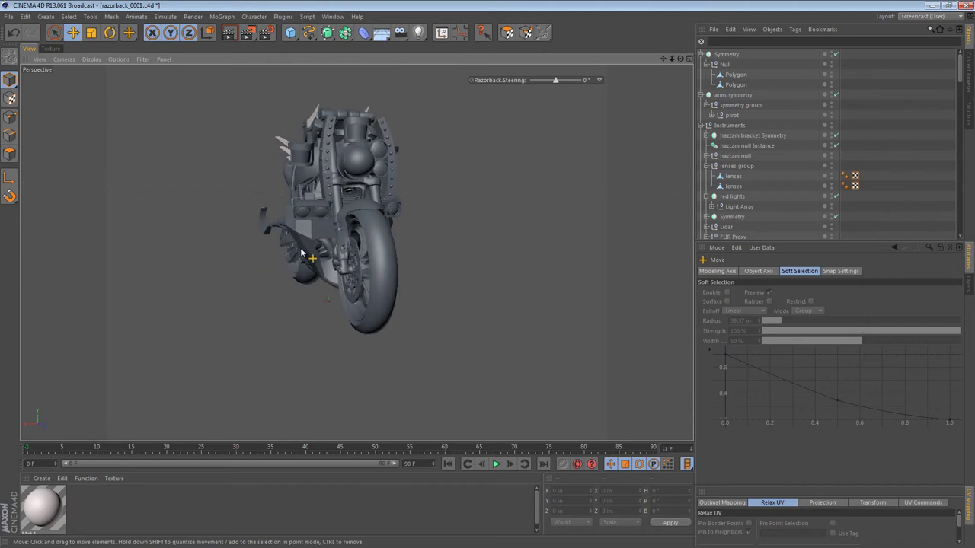
alt+right_drag(299, 254, 431, 284)
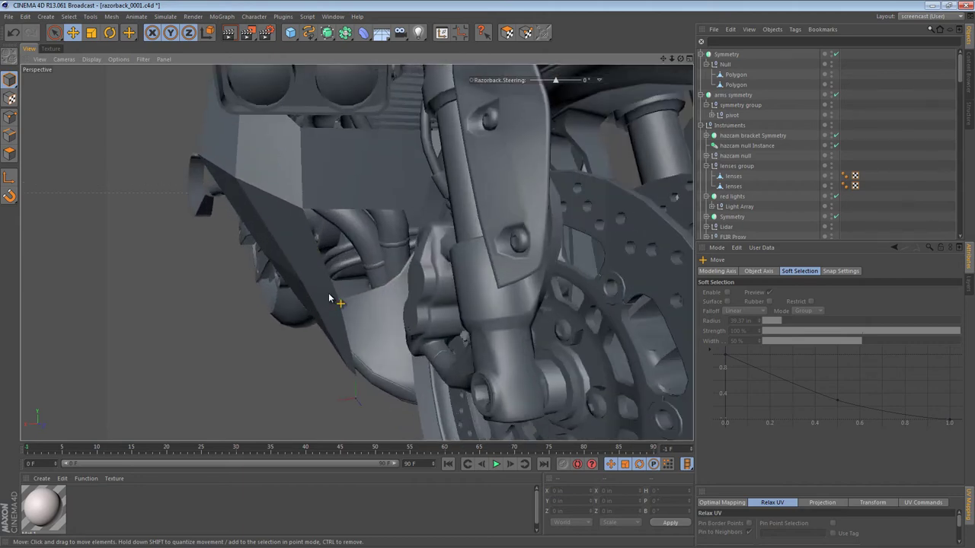
Move the front point of the front panel's lower joint along X to about 5.37 in, and return to whole-object editing
click(329, 298)
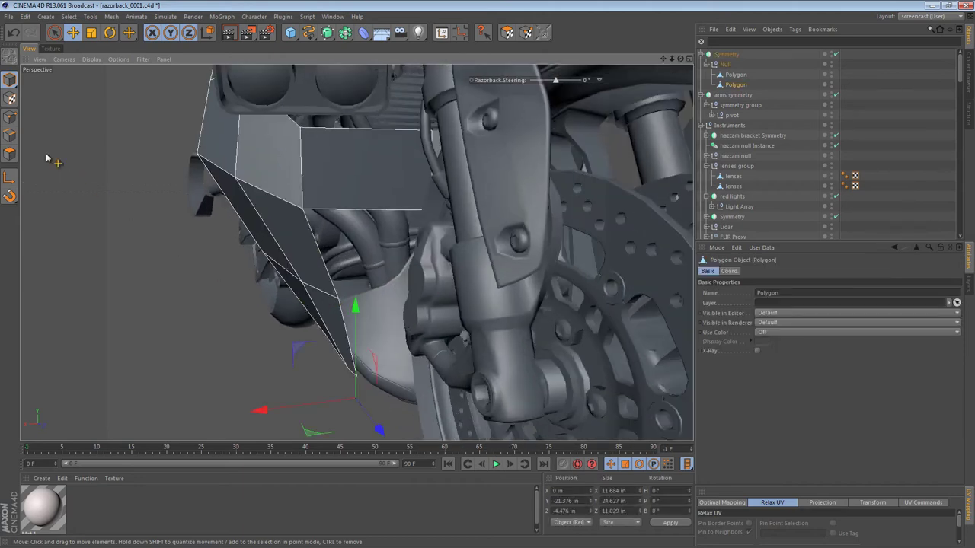
click(17, 124)
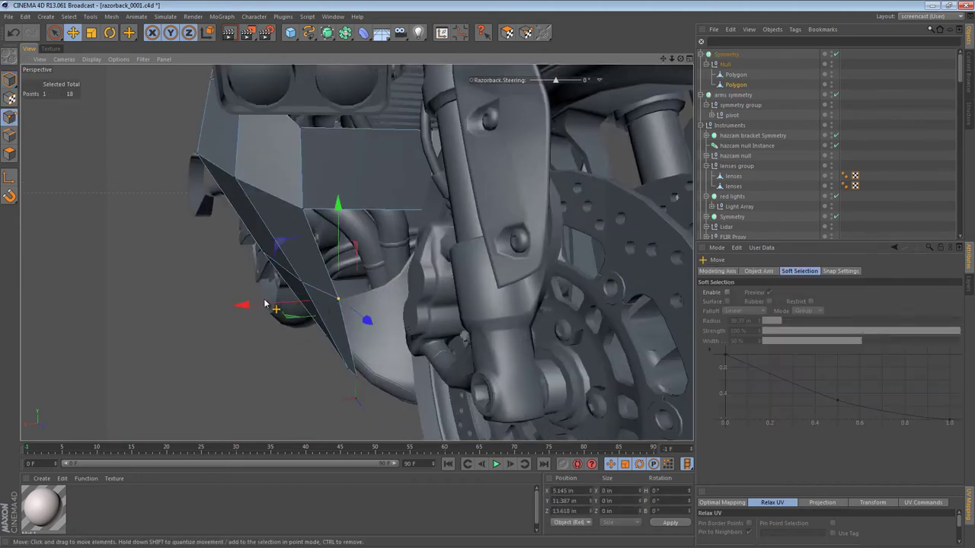
drag(265, 304, 259, 308)
alt+right_drag(403, 223, 332, 233)
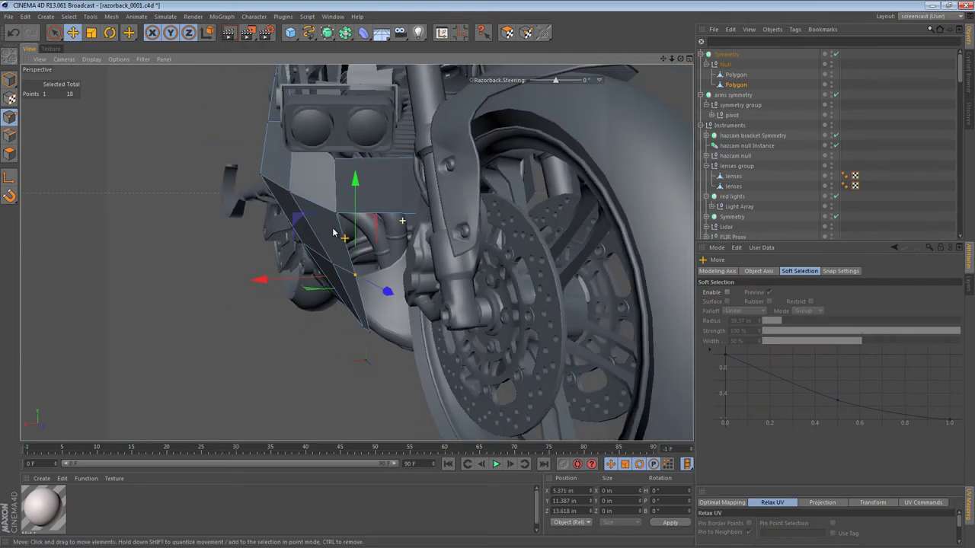
alt+drag(333, 233, 439, 230)
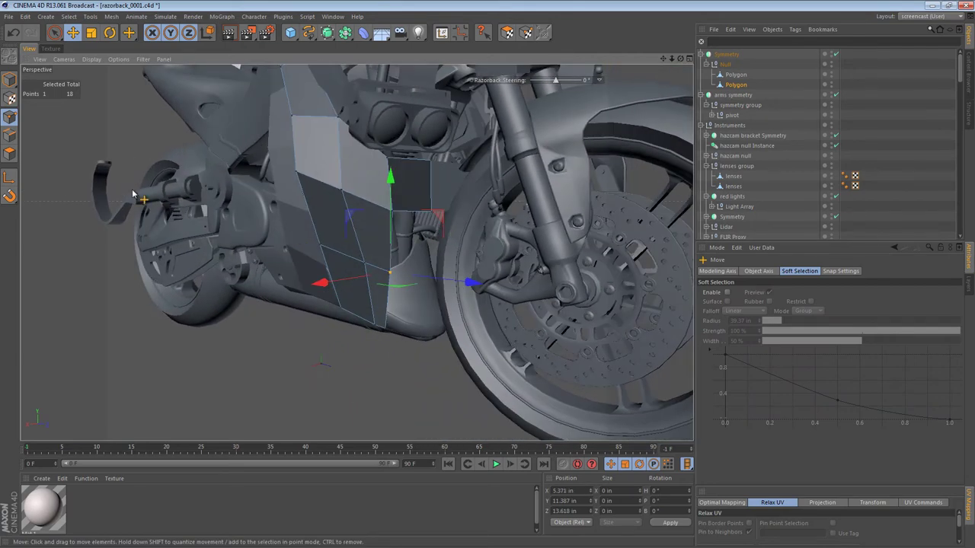
click(9, 80)
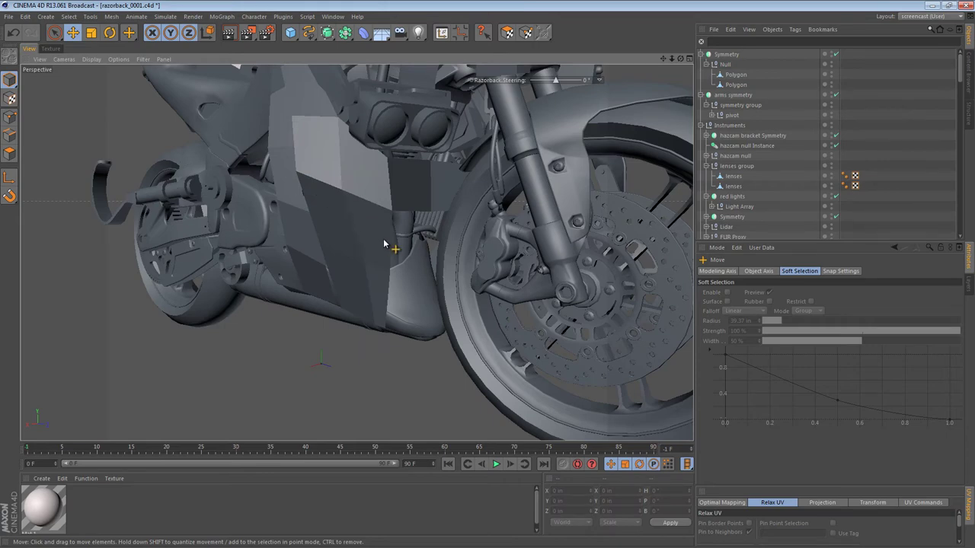
alt+drag(397, 237, 318, 174)
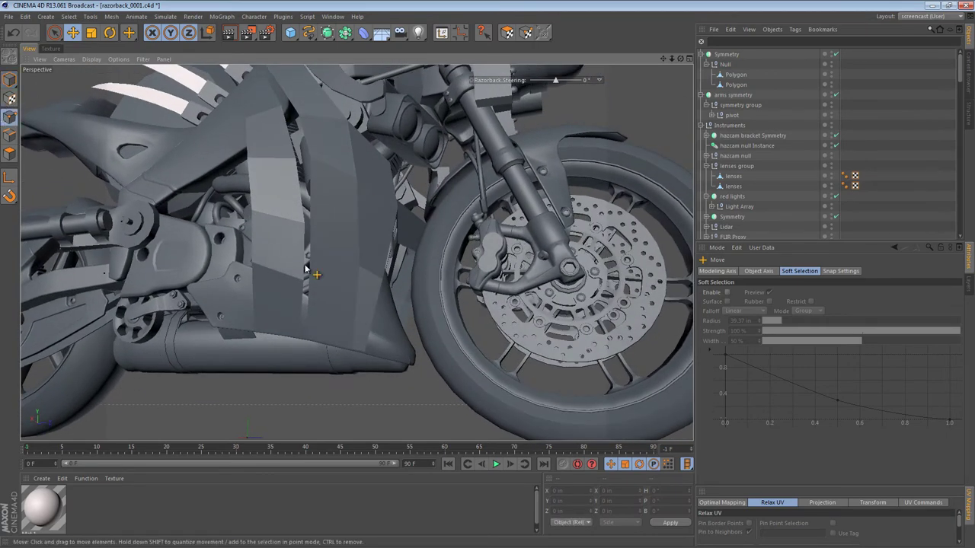
Slide the middle point of the front panel's lower joint about 6.8% toward the rear
click(333, 261)
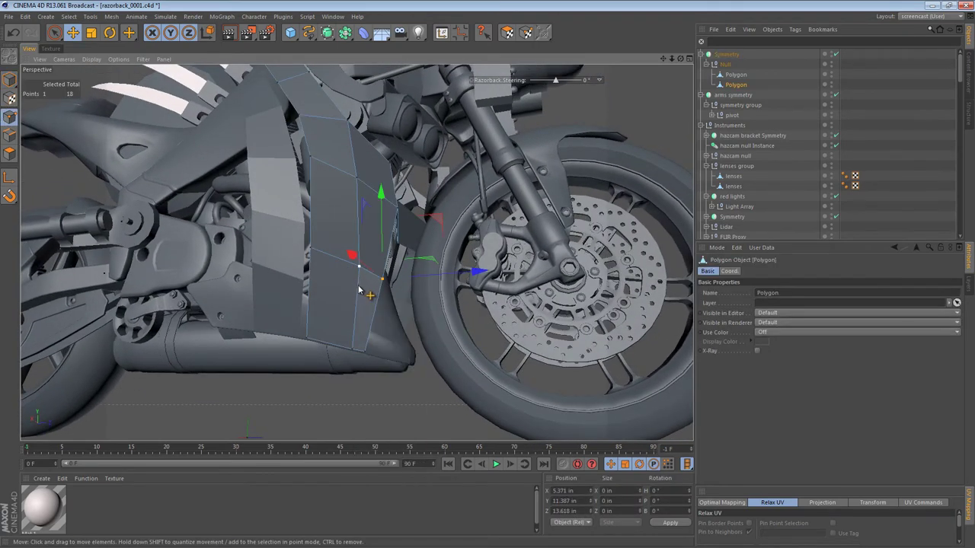
key(m)
key(o)
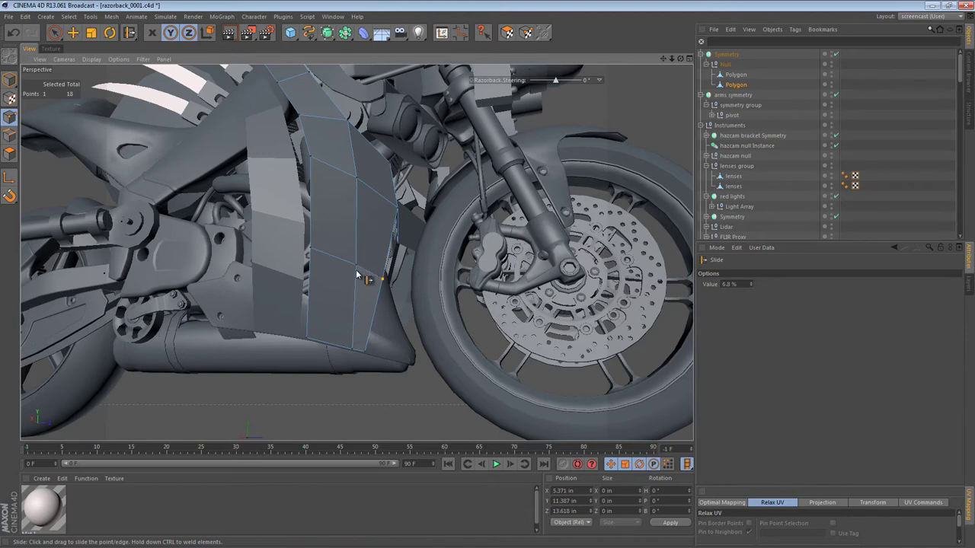
alt+drag(357, 276, 211, 352)
Move the front point of the front panel's lower joint farther out along X, to about 5.44 in
key(e)
scroll(426, 305, up, 5)
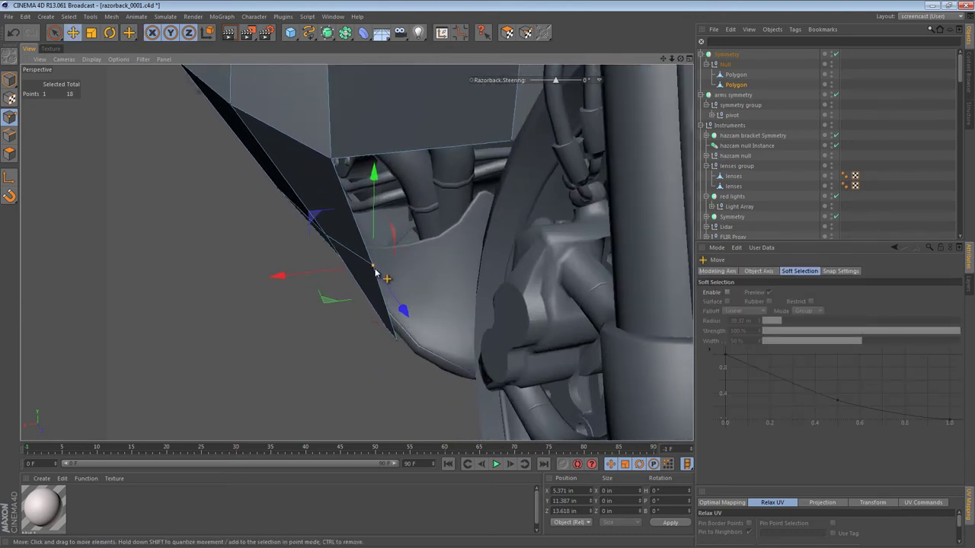
alt+drag(373, 279, 351, 303)
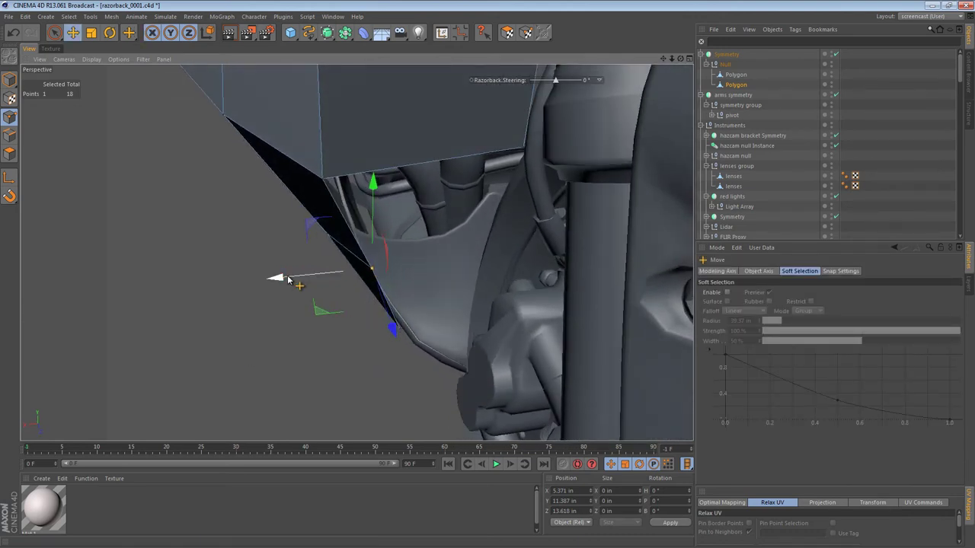
alt+right_drag(417, 276, 342, 280)
alt+drag(356, 252, 514, 181)
scroll(452, 178, up, 4)
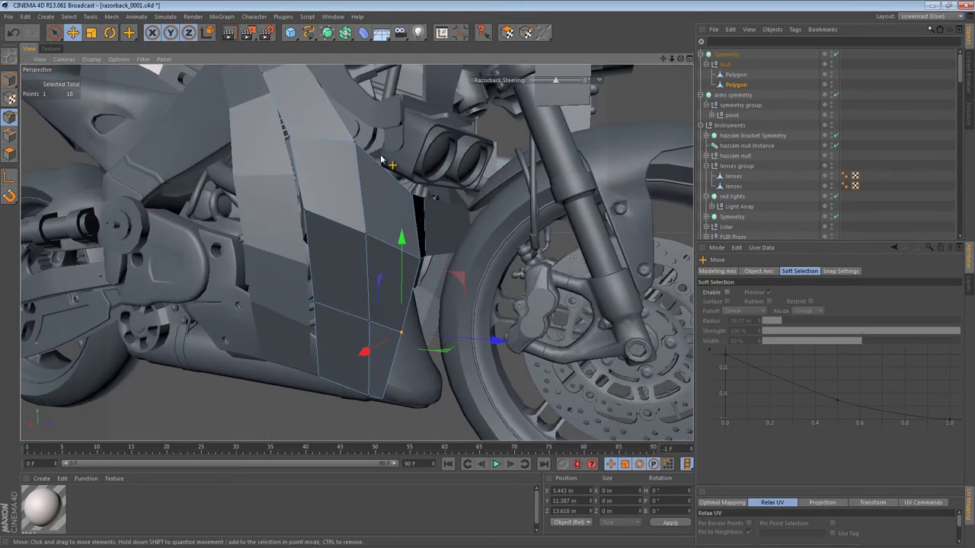
Nudge the front panel's point beside the twin intake along X, to about 13.06 in, and clear the selection
alt+drag(352, 146, 539, 174)
alt+drag(377, 152, 397, 145)
drag(459, 130, 460, 129)
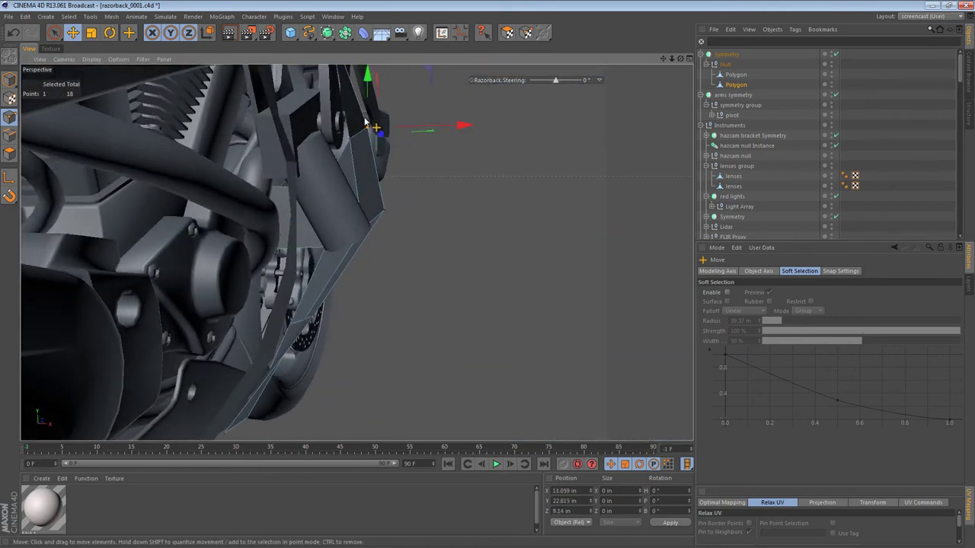
alt+drag(364, 129, 435, 140)
alt+drag(366, 244, 366, 266)
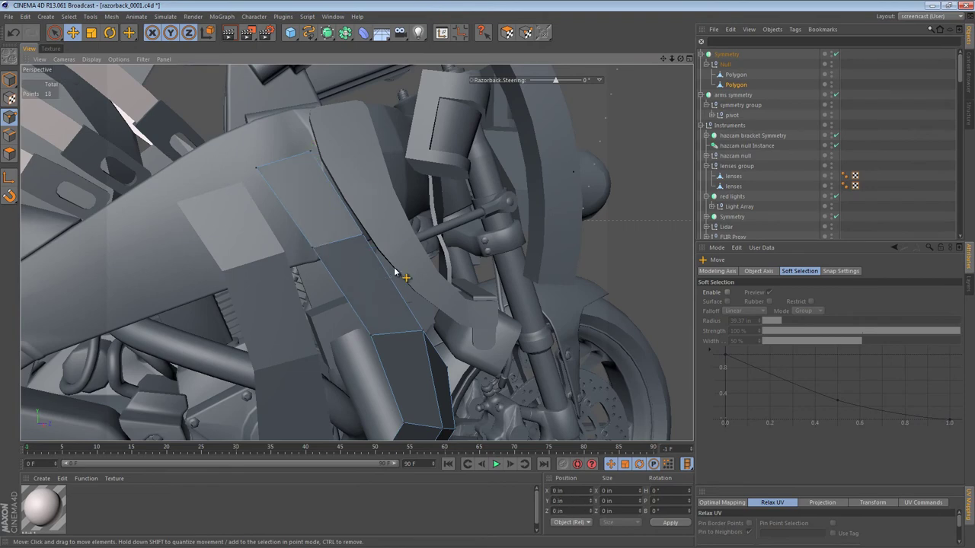
Collapse the object hierarchy and hide arms symmetry, Instruments, kickstand pivot and Razorback, leaving only the mirrored panels displayed
alt+right_drag(400, 266, 280, 264)
alt+middle_drag(310, 271, 258, 210)
alt+drag(257, 209, 127, 218)
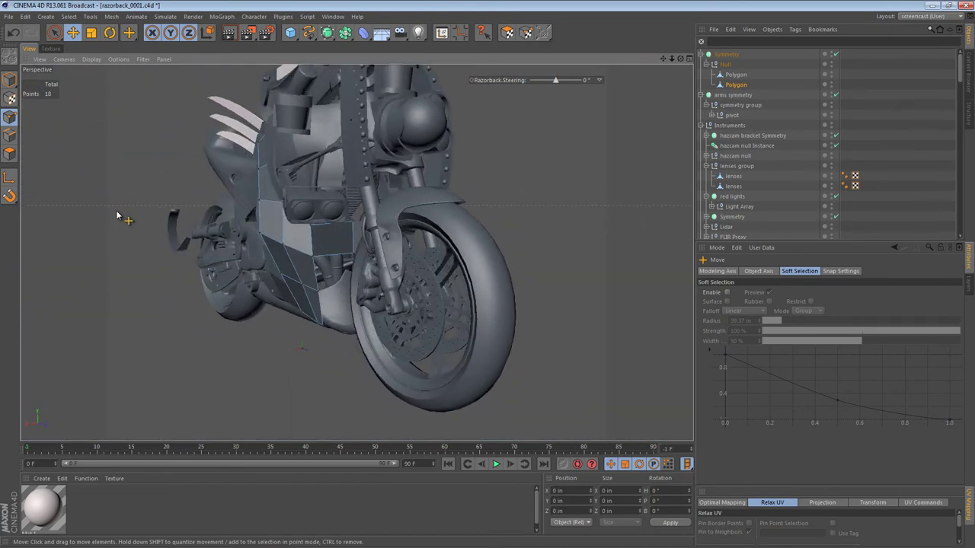
alt+right_drag(387, 179, 354, 181)
alt+drag(355, 182, 387, 197)
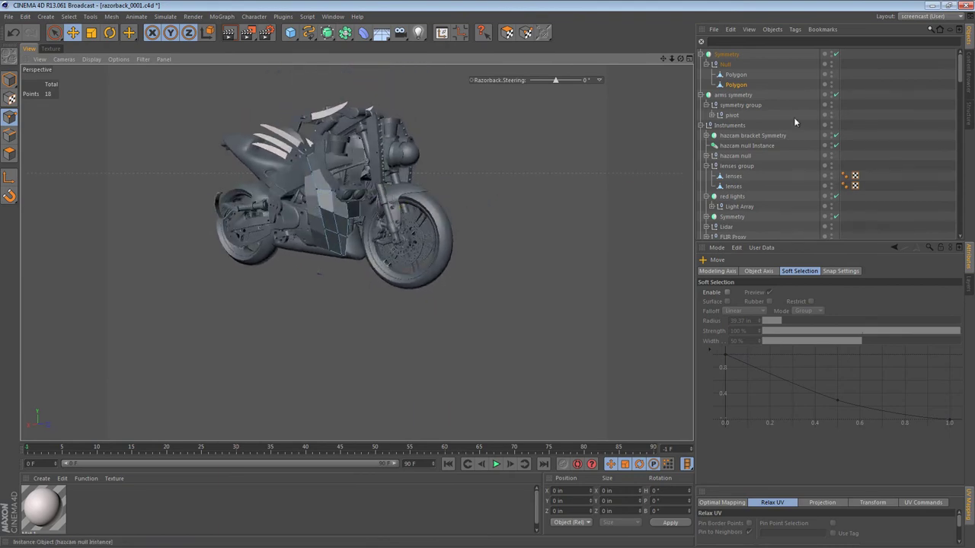
click(757, 97)
click(700, 94)
click(701, 105)
click(701, 125)
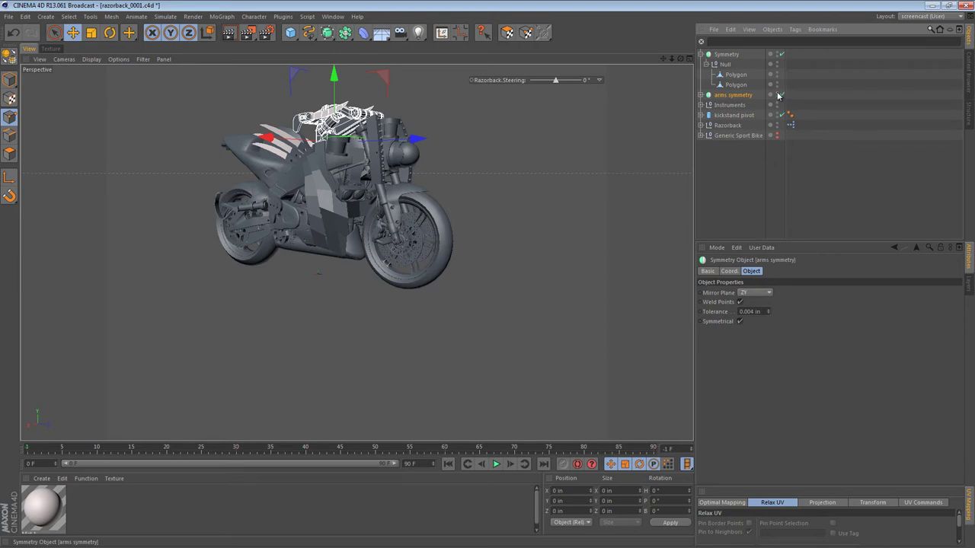
alt+drag(777, 120, 777, 126)
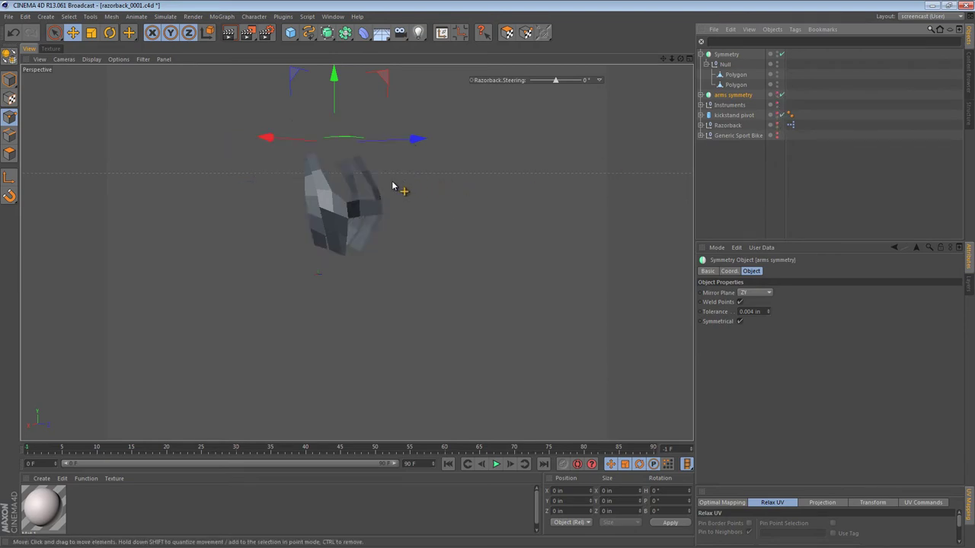
Cut a new crosswise edge into the second strip with the Knife, just above its middle joint
alt+drag(377, 185, 626, 191)
alt+right_drag(376, 217, 420, 212)
alt+drag(331, 210, 159, 210)
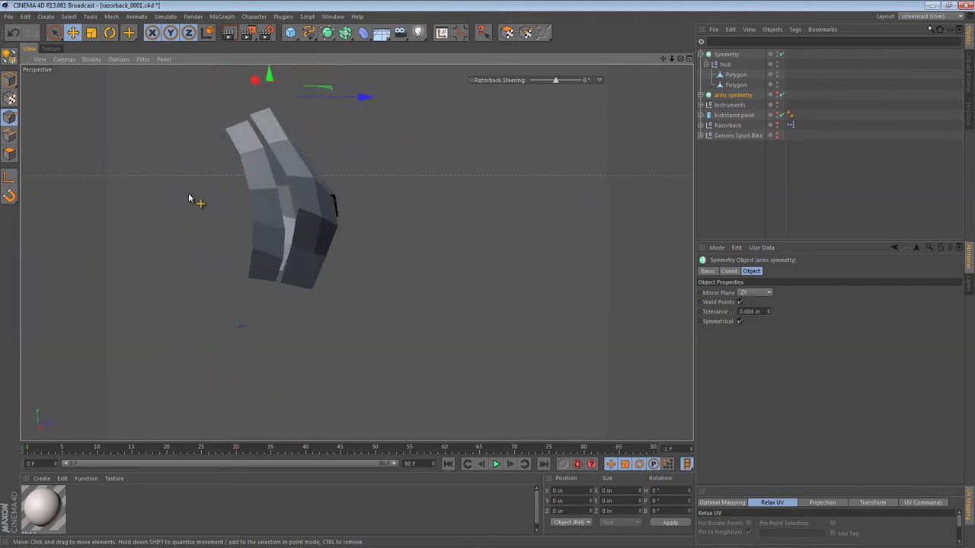
click(736, 74)
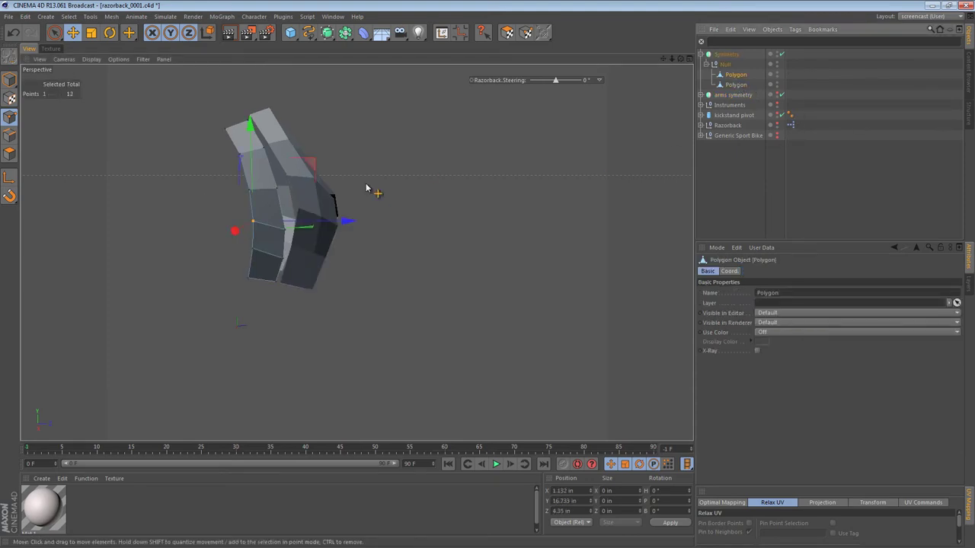
key(k)
click(252, 220)
key(e)
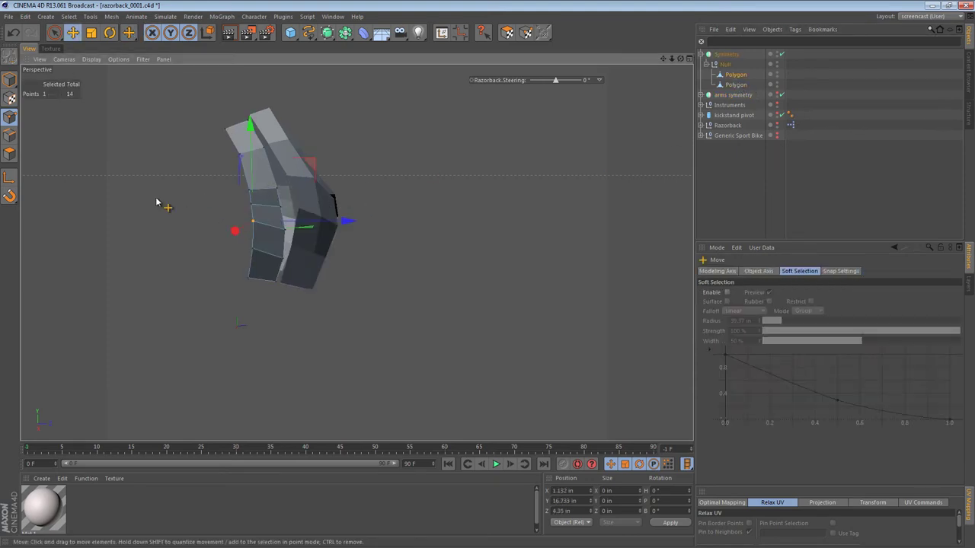
Push the second strip's new cross edge outward by about 0.9 in, and shift the edge below it outward too
click(10, 135)
click(265, 215)
alt+right_drag(265, 215, 381, 215)
alt+drag(278, 207, 513, 223)
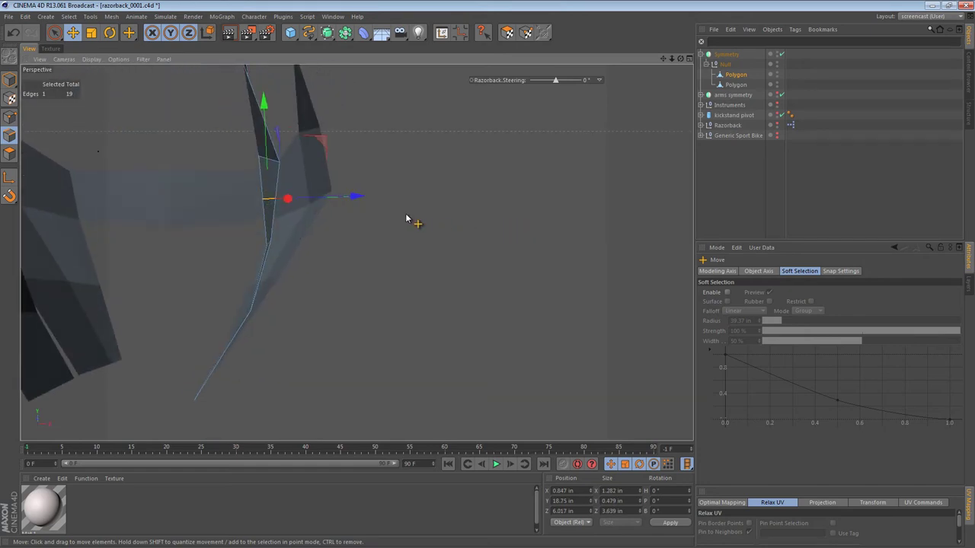
drag(361, 200, 371, 199)
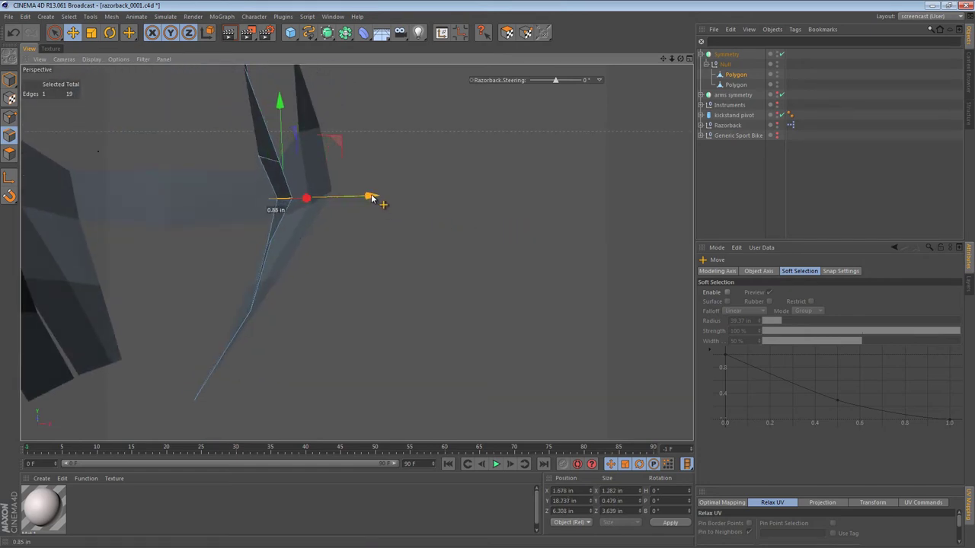
alt+drag(268, 257, 245, 249)
click(275, 245)
mouse_move(340, 273)
mouse_down()
mouse_move(355, 274)
mouse_move(348, 269)
mouse_up()
Move the cross edge above the new cut outward and rotate it to line up with the neighbouring faces
click(259, 166)
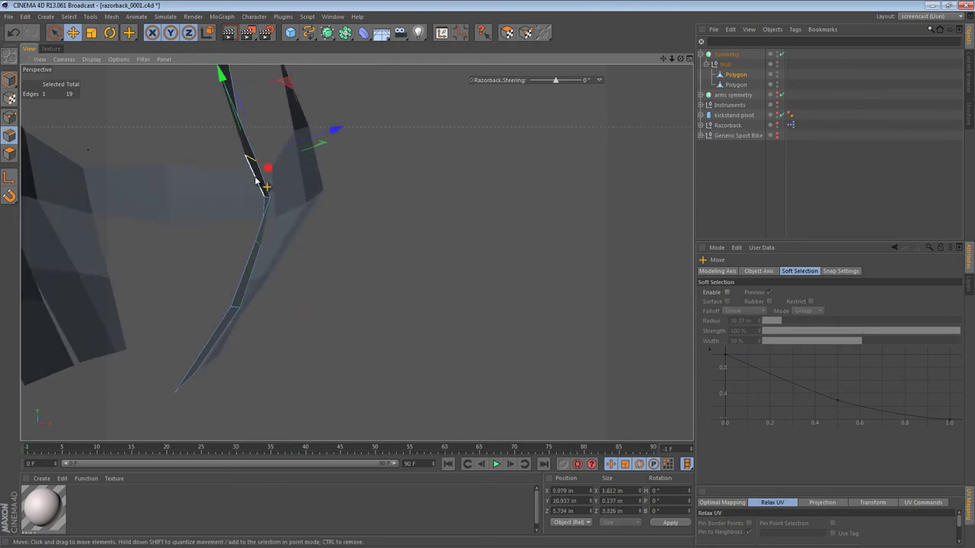
alt+drag(261, 179, 380, 212)
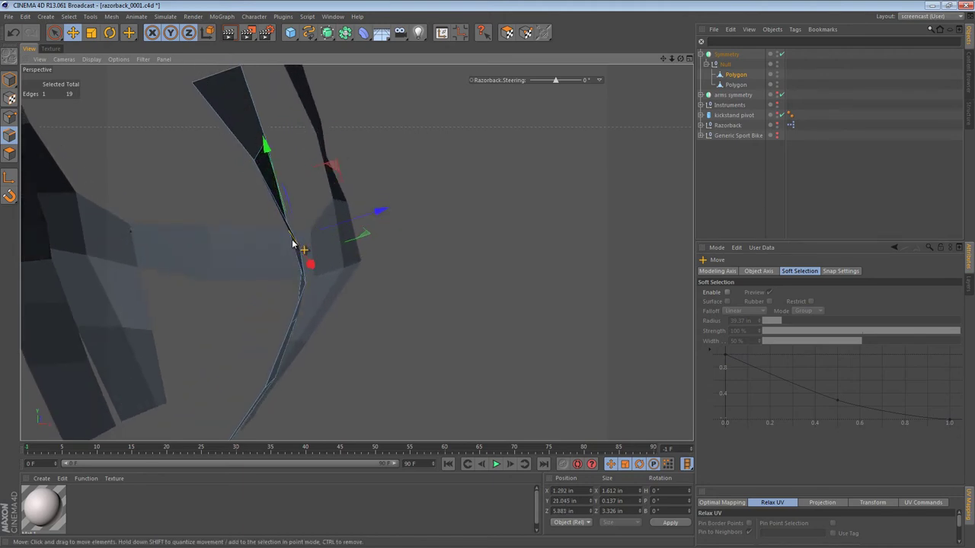
key(r)
drag(317, 256, 311, 260)
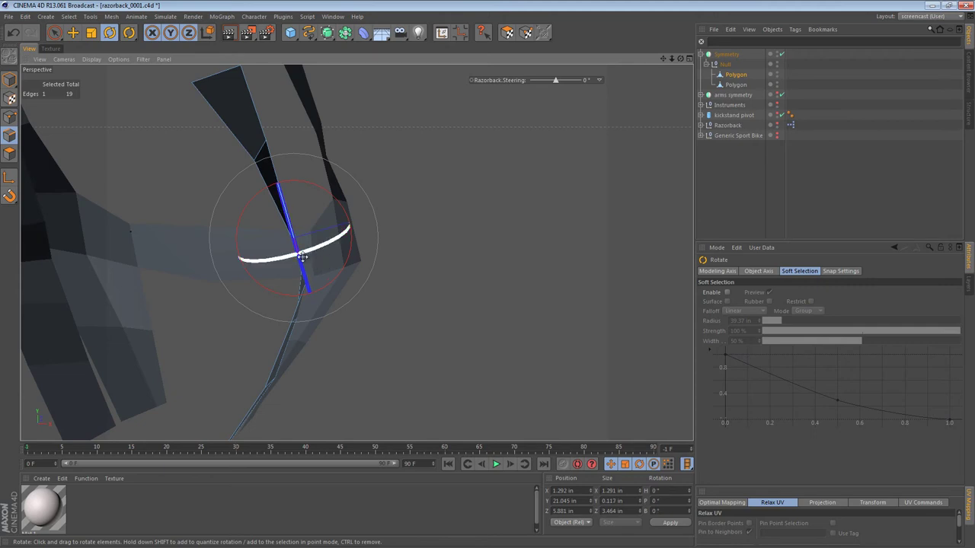
alt+drag(296, 228, 135, 222)
drag(441, 262, 442, 263)
alt+middle_drag(381, 280, 363, 320)
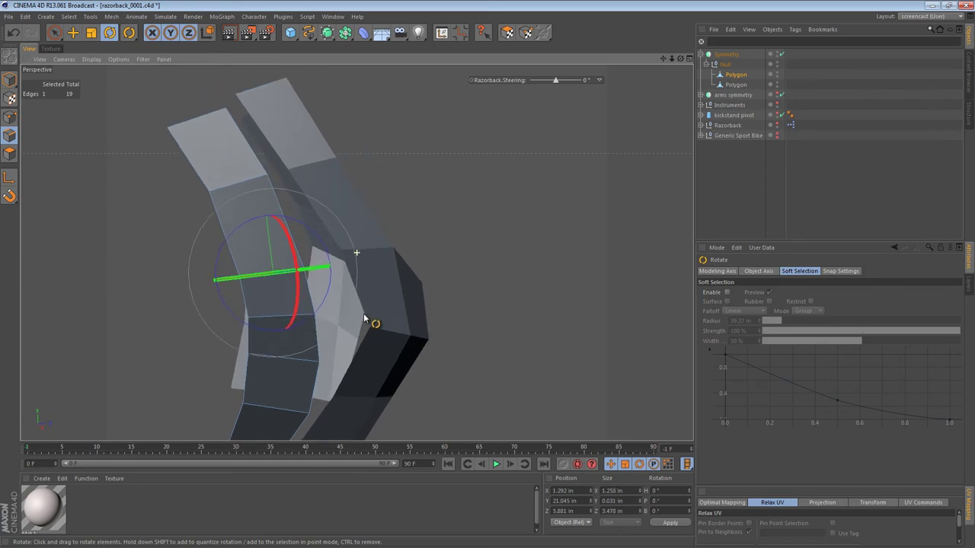
Reposition the second strip's middle cross edges around the new cut to even out its bend
key(e)
drag(376, 306, 378, 299)
alt+drag(302, 333, 268, 309)
click(303, 317)
click(10, 116)
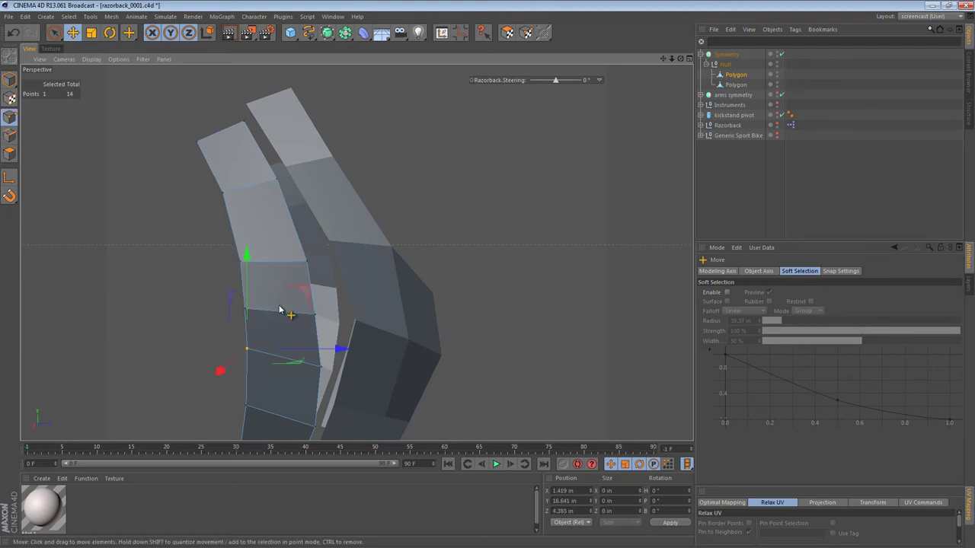
click(9, 136)
alt+drag(272, 313, 479, 327)
drag(365, 315, 377, 390)
click(293, 364)
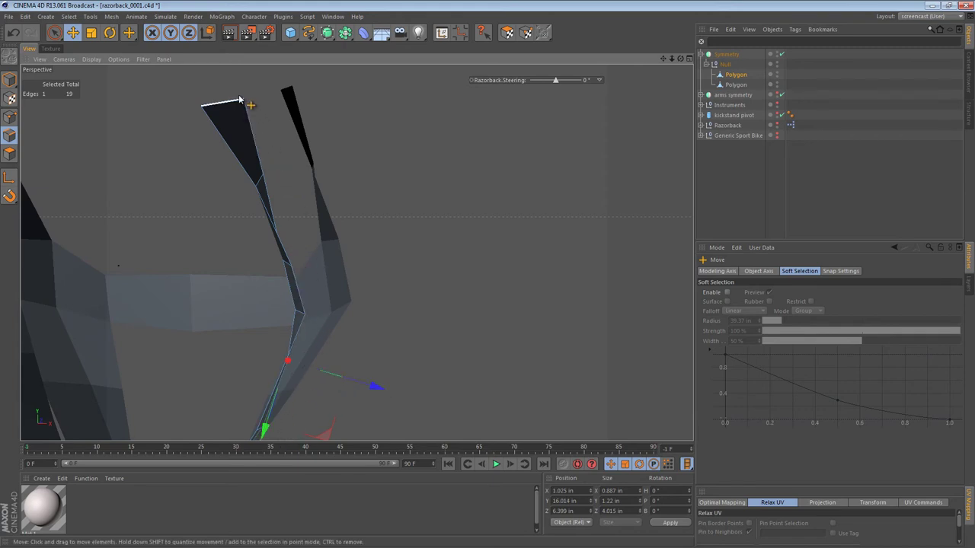
Switch to point editing and move the second strip's top rear corner along X to about -0.7 in
alt+drag(276, 271, 255, 264)
click(10, 116)
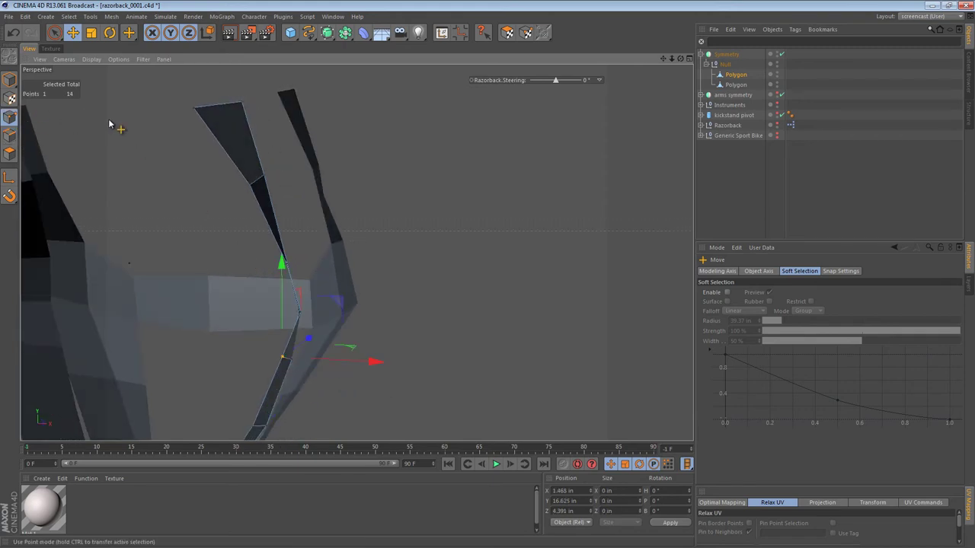
click(198, 109)
drag(274, 105, 287, 108)
alt+drag(286, 108, 68, 221)
alt+drag(268, 316, 274, 288)
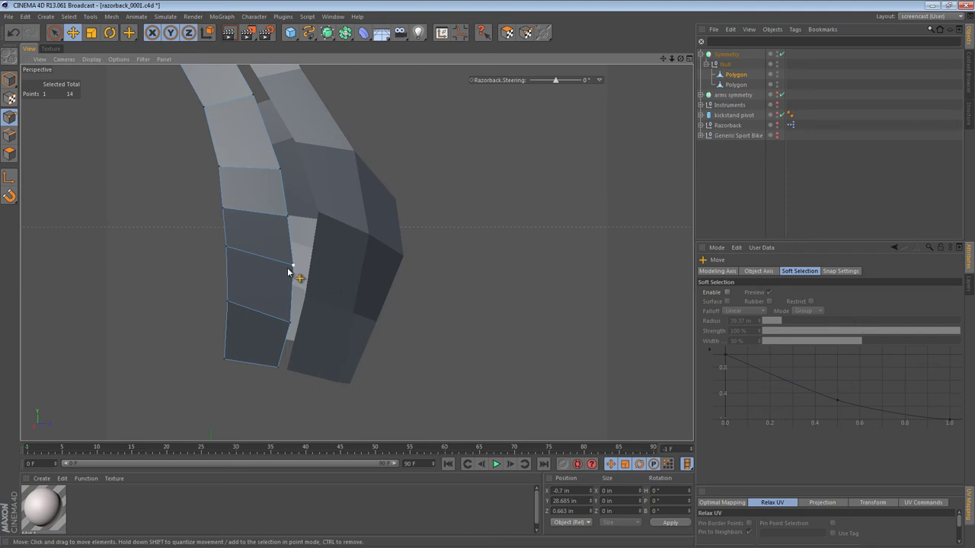
Slide the front points of the second strip's two lower joints rearward, and move the front point above them forward along Z
key(m)
key(o)
drag(289, 268, 301, 307)
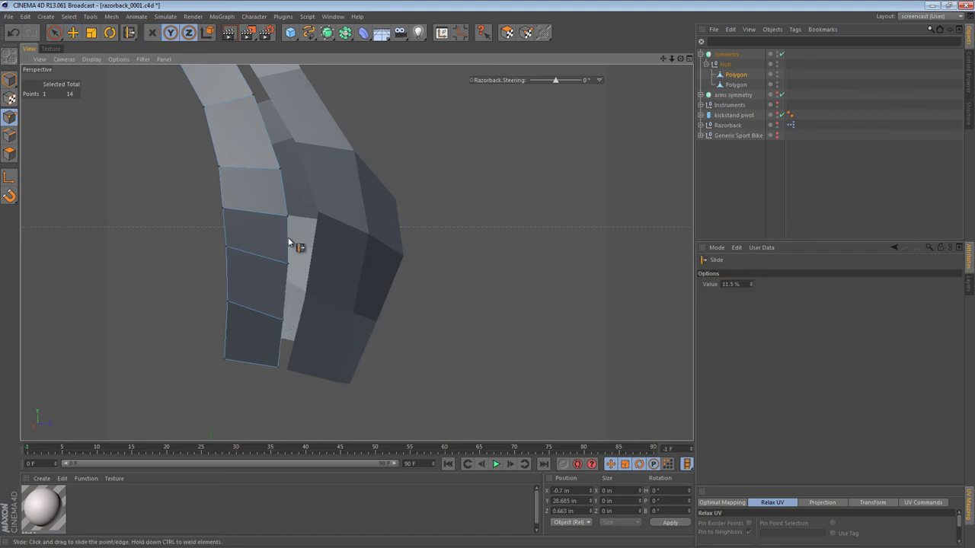
key(e)
drag(383, 218, 409, 221)
Shift the front point of the joint below the cut forward, and slide the lowest joint's front point slightly upward and rearward
click(294, 267)
click(323, 327)
key(m)
key(o)
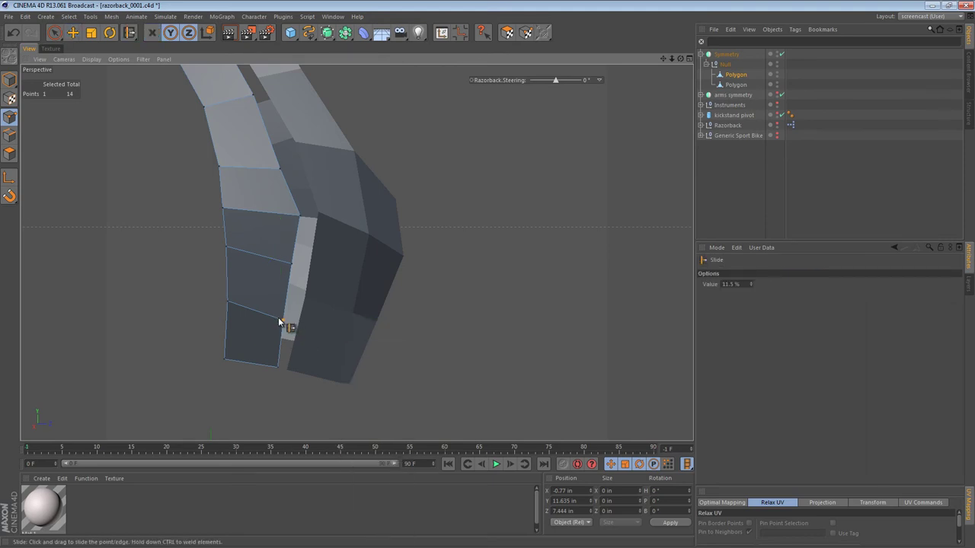
drag(279, 320, 280, 350)
key(e)
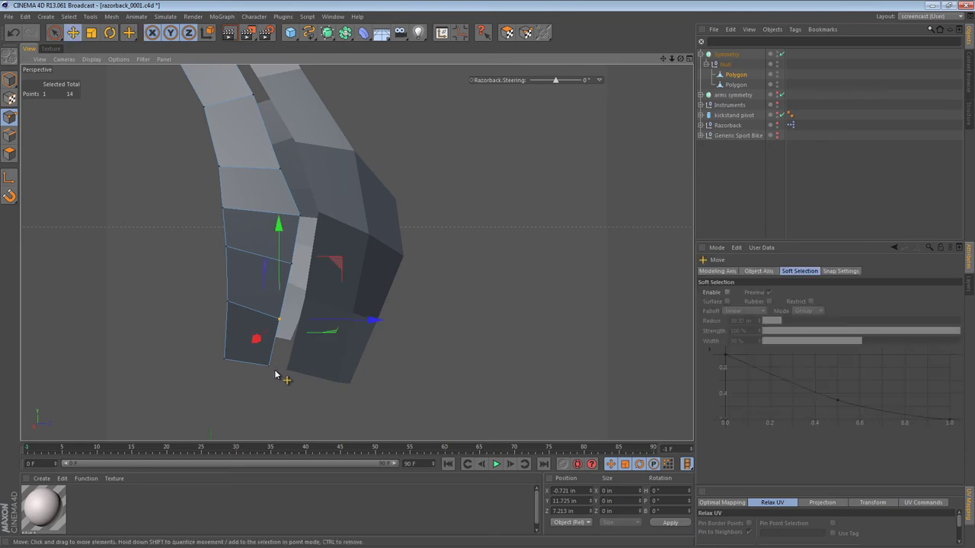
Adjust the second strip's bottom front corner with Slide, and move an upper front-edge point along Z to about 7.82 in
key(m)
key(o)
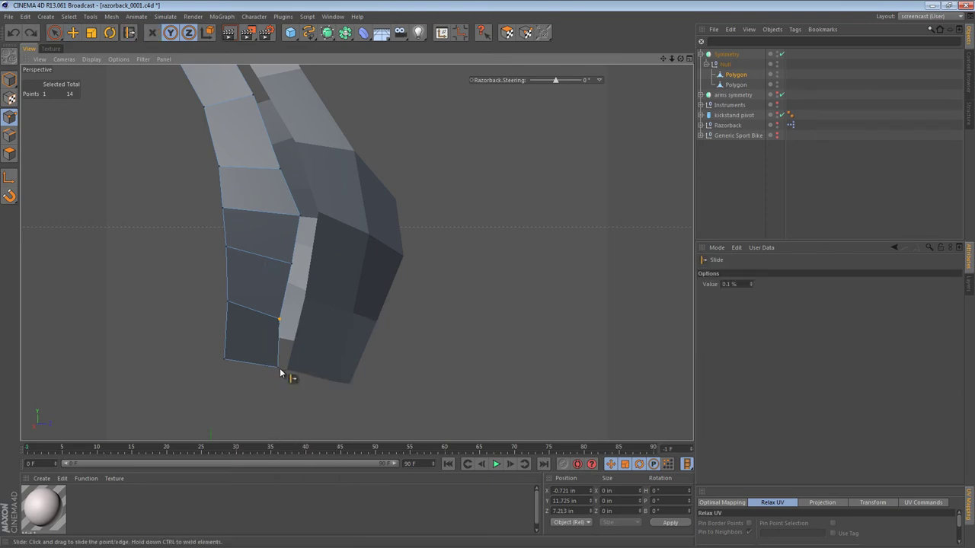
drag(276, 370, 342, 328)
key(e)
drag(425, 283, 430, 283)
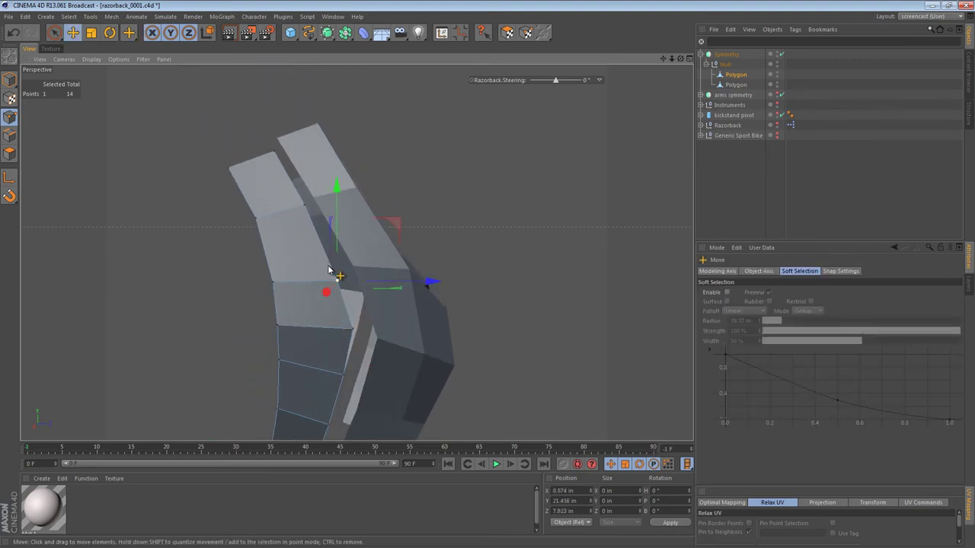
Slide the second strip's upper front-edge point upward to Y about 22.15 in, and adjust its lower joint's points along X
key(m)
key(o)
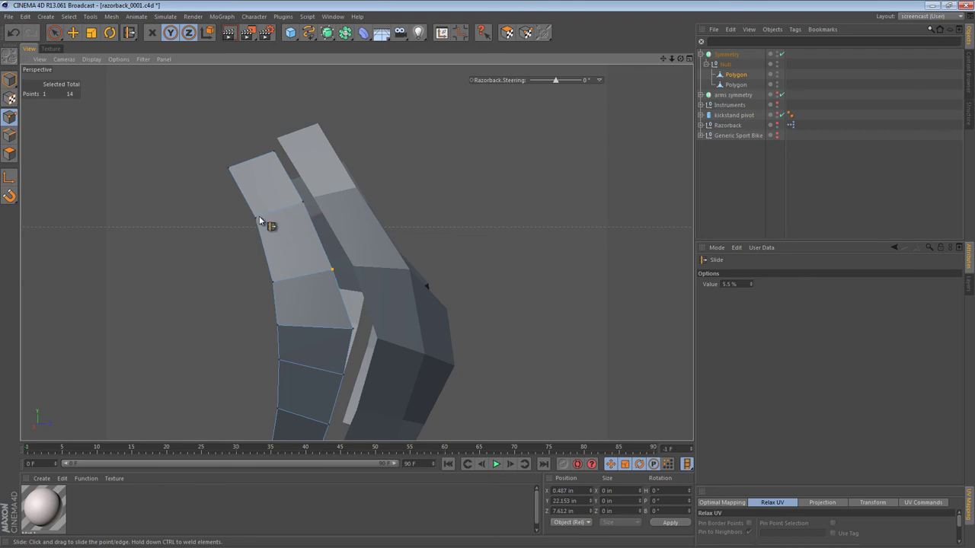
alt+drag(300, 259, 401, 290)
alt+right_drag(400, 287, 438, 286)
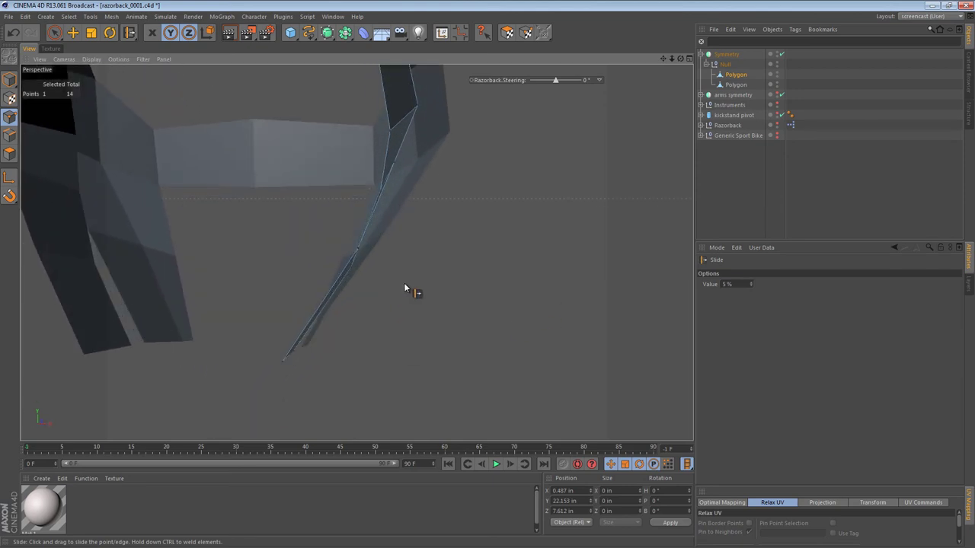
alt+drag(356, 252, 367, 328)
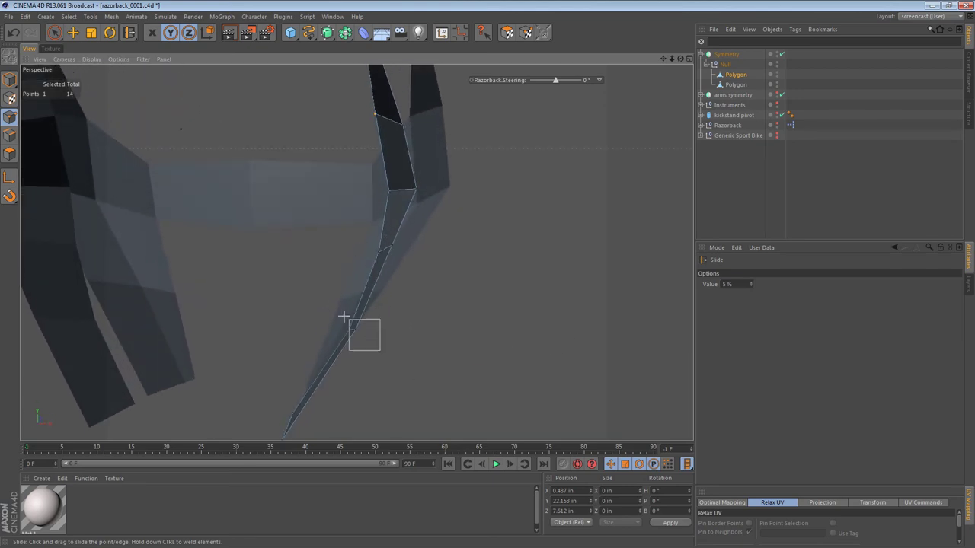
key(e)
drag(446, 333, 443, 338)
Slide the rear point of the second strip's lowest joint slightly downward along the edge
alt+drag(387, 269, 172, 197)
click(9, 80)
scroll(343, 176, down, 1)
alt+drag(343, 176, 239, 180)
click(10, 116)
key(m)
key(o)
alt+drag(324, 204, 353, 120)
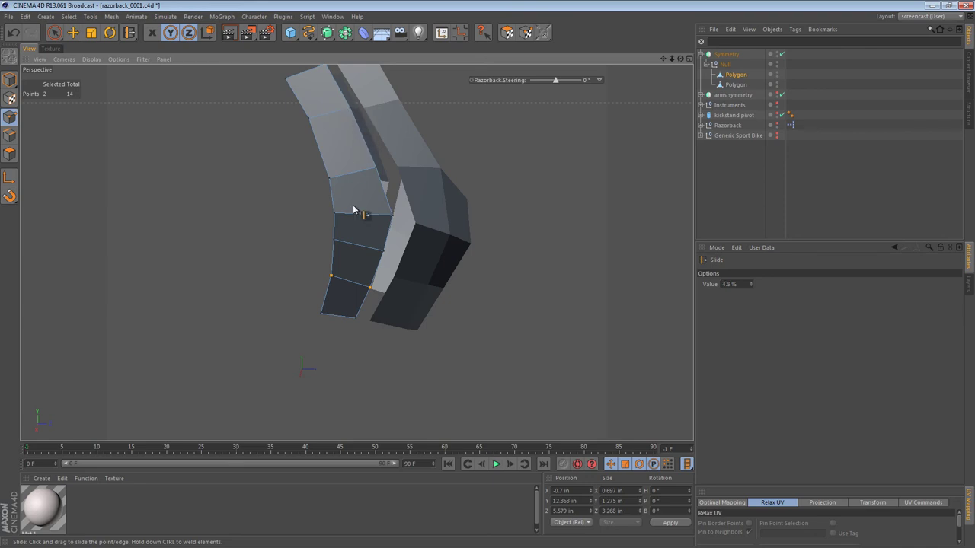
alt+drag(360, 234, 344, 317)
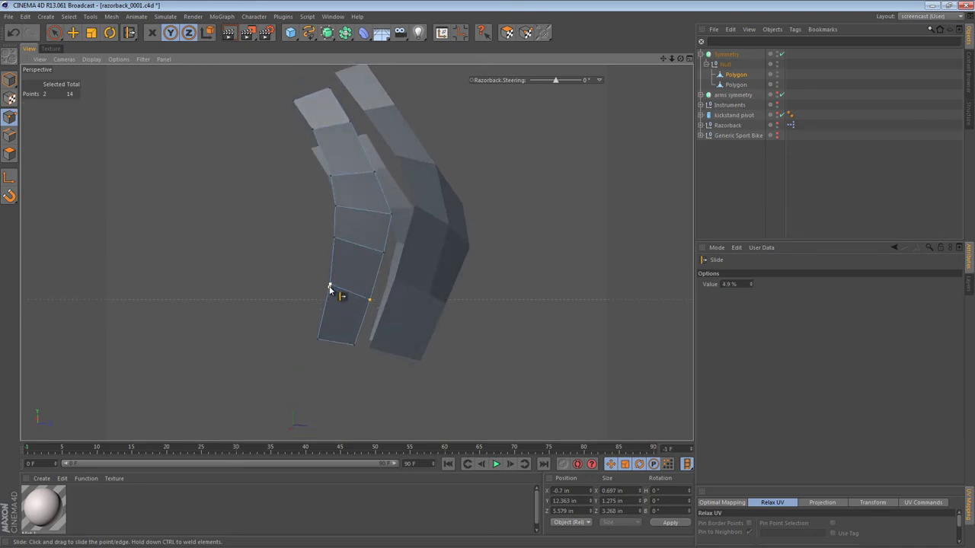
drag(329, 284, 355, 296)
alt+drag(380, 252, 332, 259)
alt+drag(446, 223, 403, 240)
Unhide the arms symmetry, Instruments, kickstand pivot and Razorback objects, and check how the panels sit against the engine
click(779, 95)
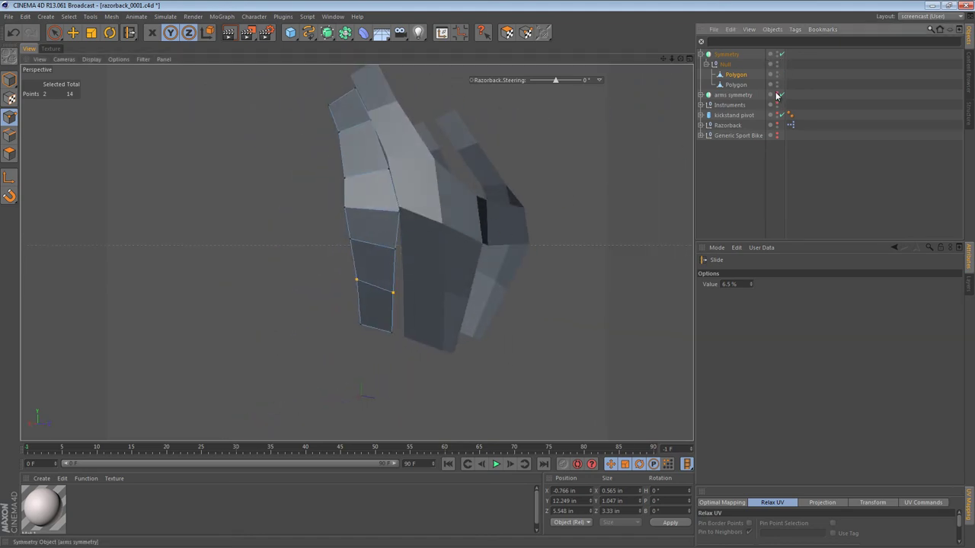
drag(779, 103, 777, 114)
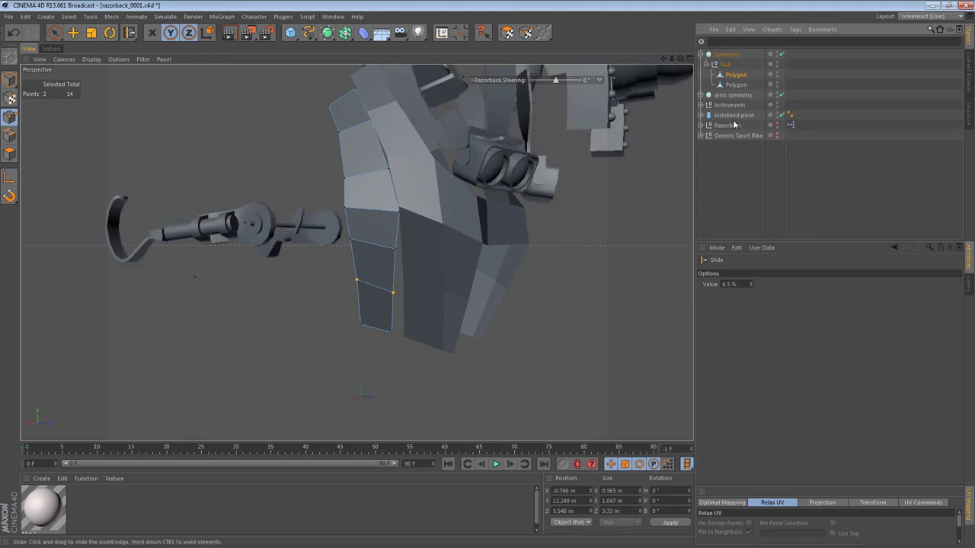
click(778, 124)
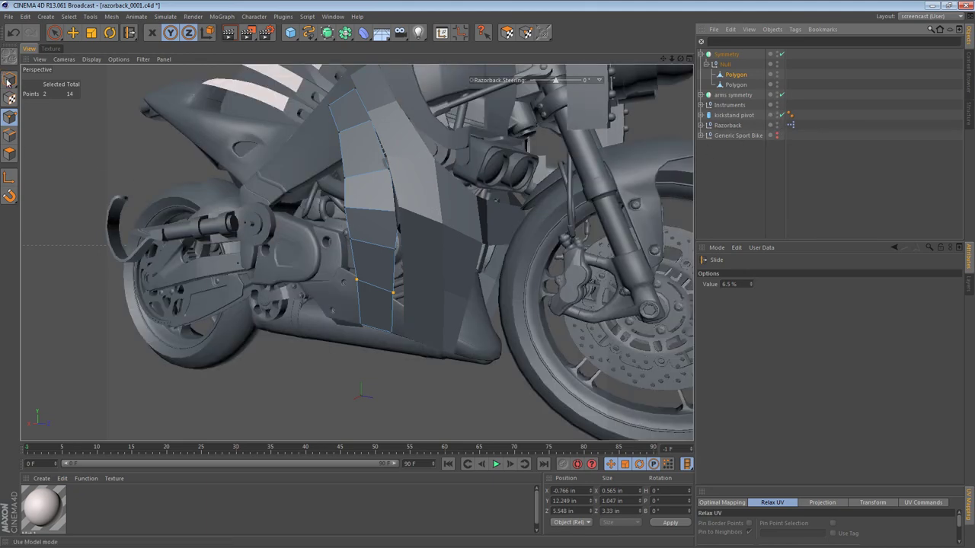
alt+right_drag(560, 232, 385, 230)
alt+middle_drag(385, 231, 268, 256)
mouse_move(461, 263)
alt+mouse_down()
mouse_move(58, 266)
mouse_move(467, 265)
alt+mouse_up()
alt+right_drag(418, 261, 620, 255)
alt+drag(461, 258, 537, 257)
Return to point editing on the second strip and slide its upper front-edge point upward to Y about 22.88 in
key(e)
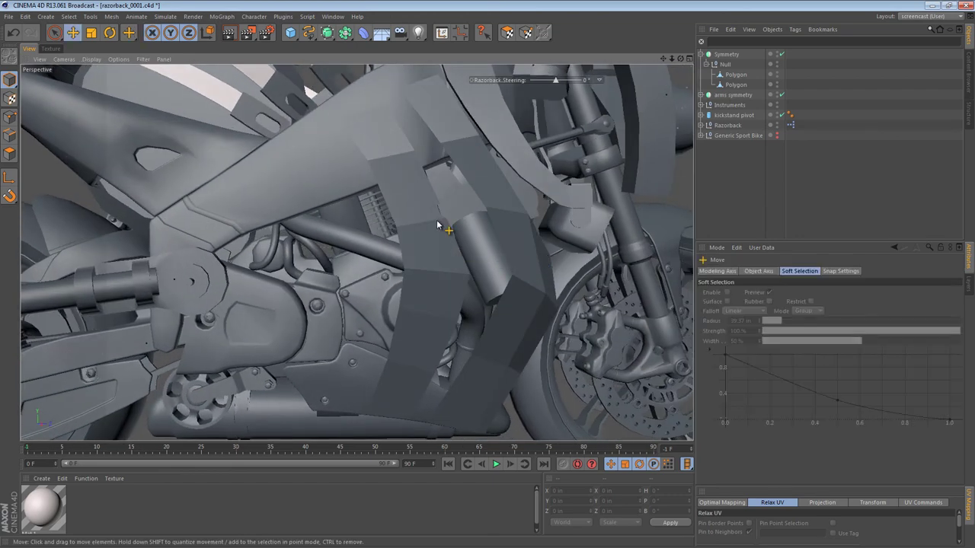
click(429, 233)
click(9, 117)
scroll(503, 211, up, 4)
click(727, 84)
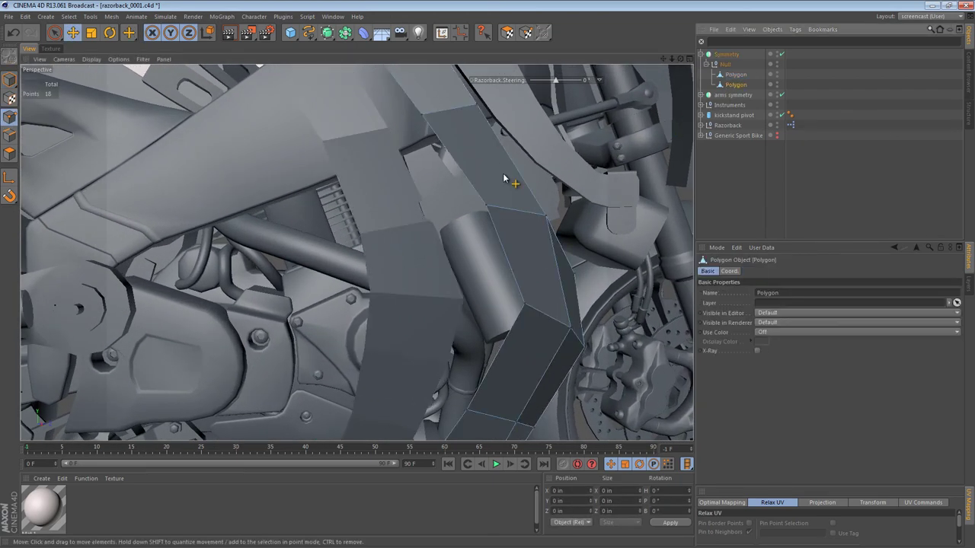
click(731, 75)
click(432, 224)
mouse_move(432, 225)
alt+mouse_down()
mouse_move(406, 233)
mouse_move(427, 221)
alt+mouse_up()
key(m)
key(o)
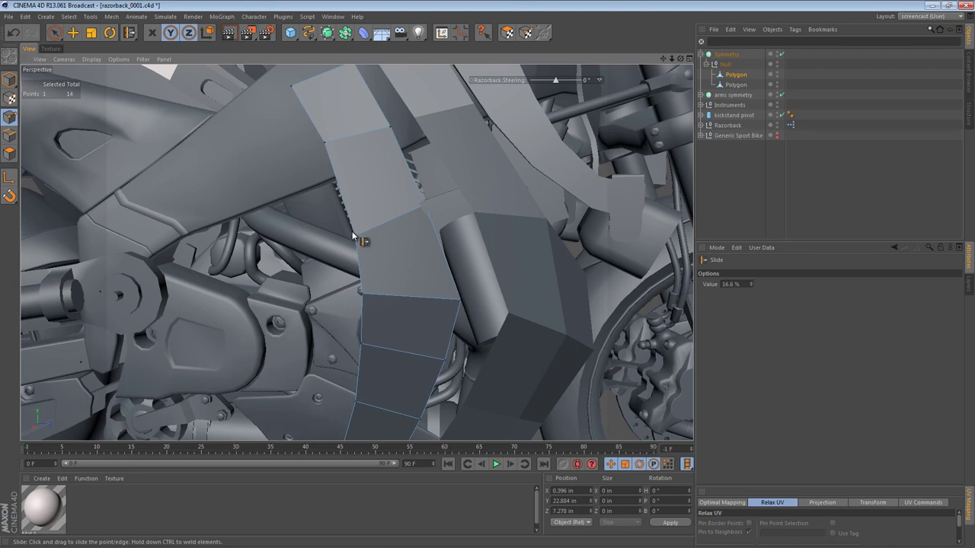
Move the second strip's upper front-edge point along X to about 0.73 in, and slide the same joint's rear point slightly upward
key(e)
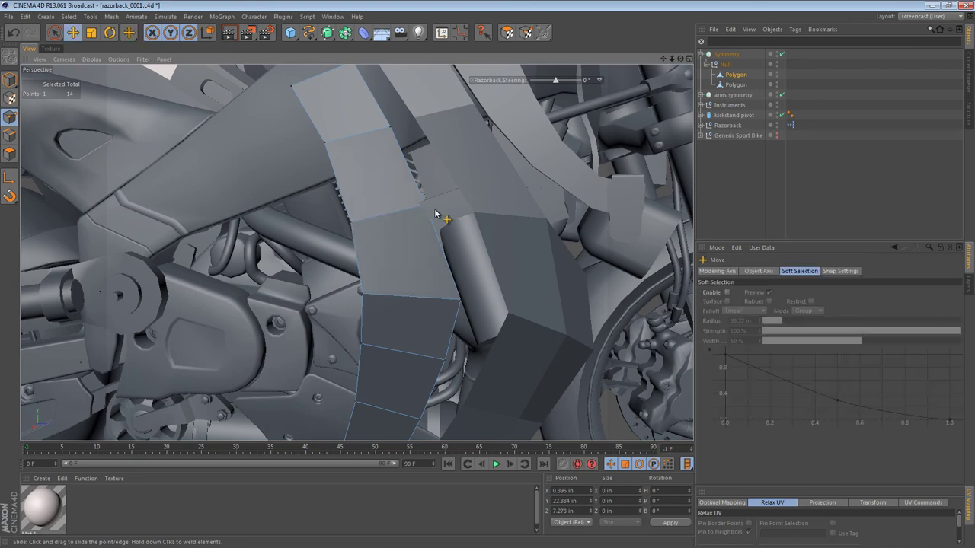
alt+drag(426, 216, 343, 226)
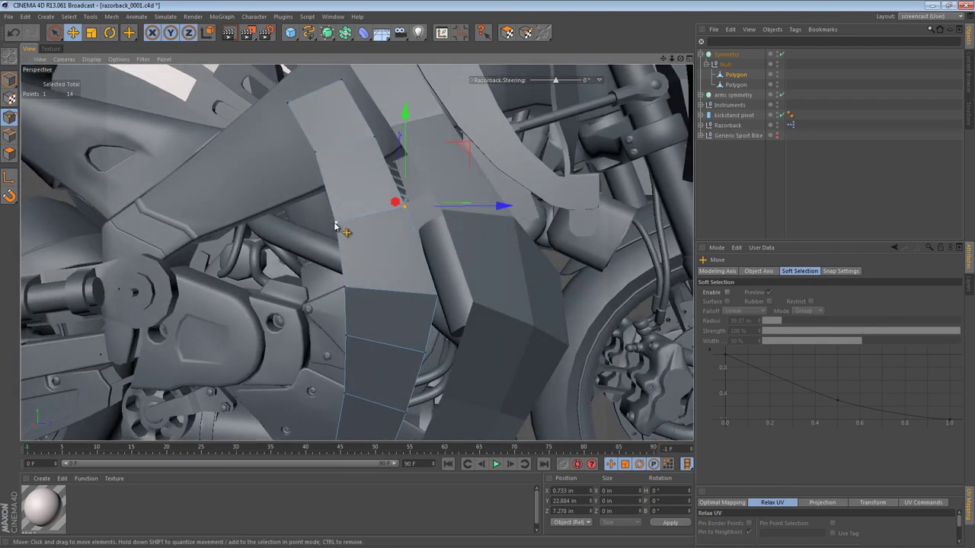
key(m)
key(o)
drag(335, 219, 333, 217)
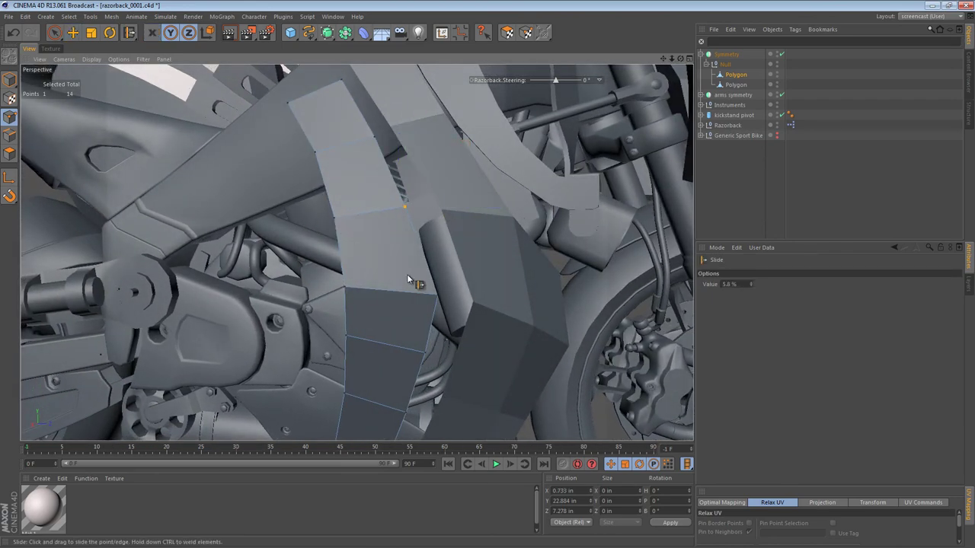
Switch to edge editing on the front panel and slide the cross edge above its widest section slightly upward
alt+right_drag(408, 274, 343, 274)
alt+middle_drag(380, 268, 326, 262)
alt+right_drag(382, 251, 483, 254)
key(e)
click(396, 234)
click(724, 85)
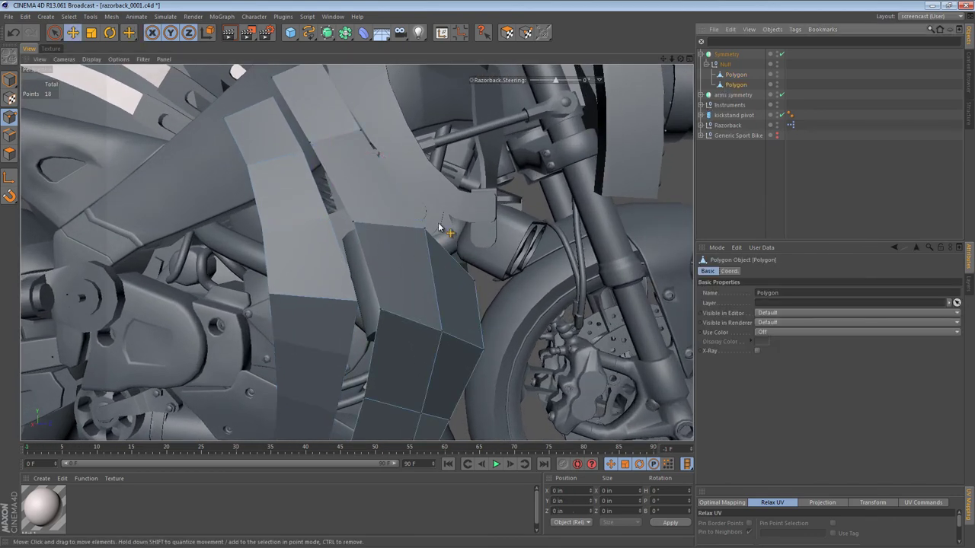
key(m)
key(o)
click(9, 135)
drag(396, 226, 395, 233)
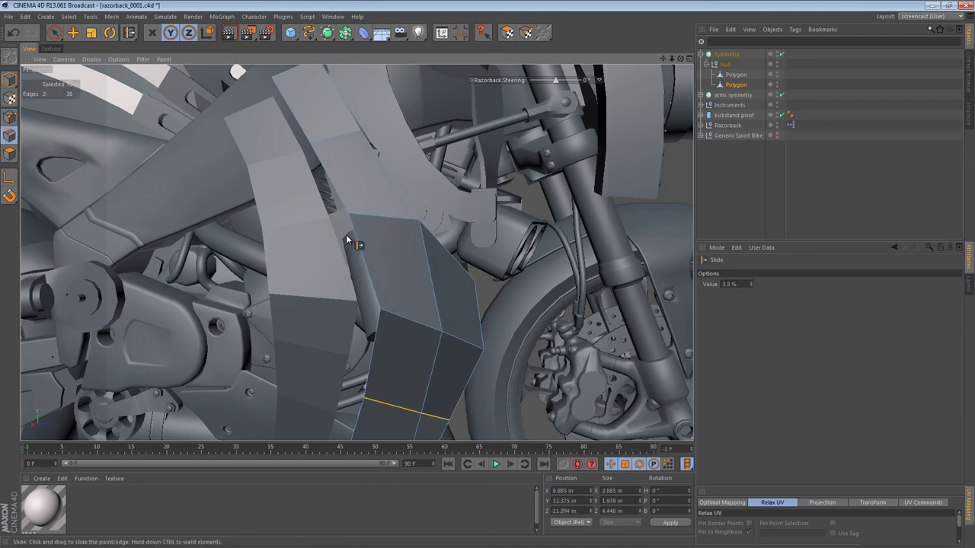
Clear the edge and object selections, review the side panels on the whole motorcycle, and save the project
alt+right_drag(353, 236, 403, 233)
alt+drag(403, 233, 295, 244)
key(ctrl+shift+a)
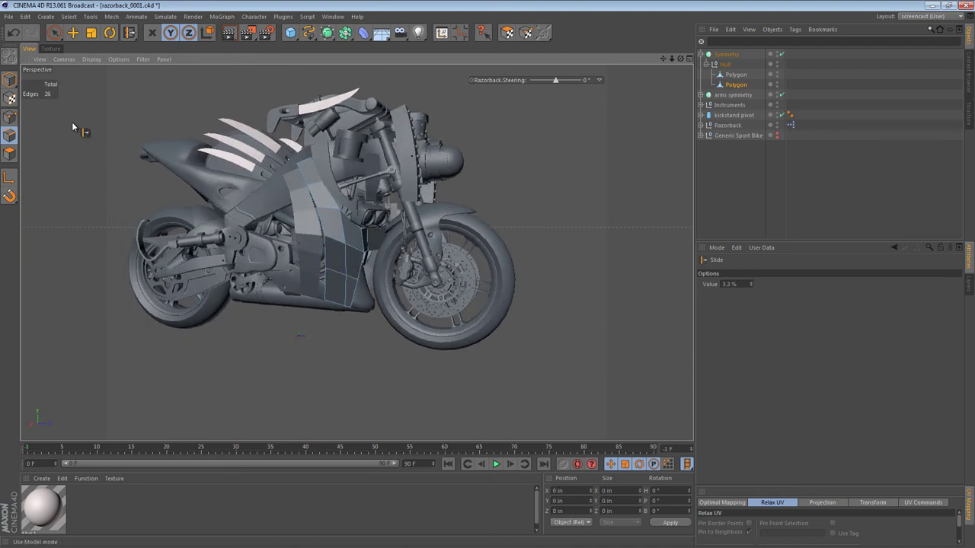
click(764, 159)
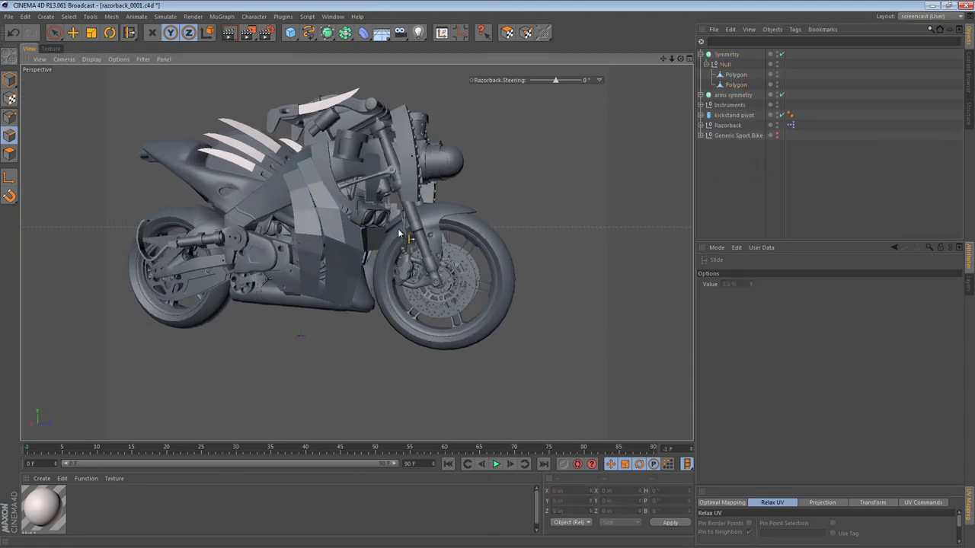
alt+drag(314, 246, 347, 219)
alt+drag(374, 306, 560, 257)
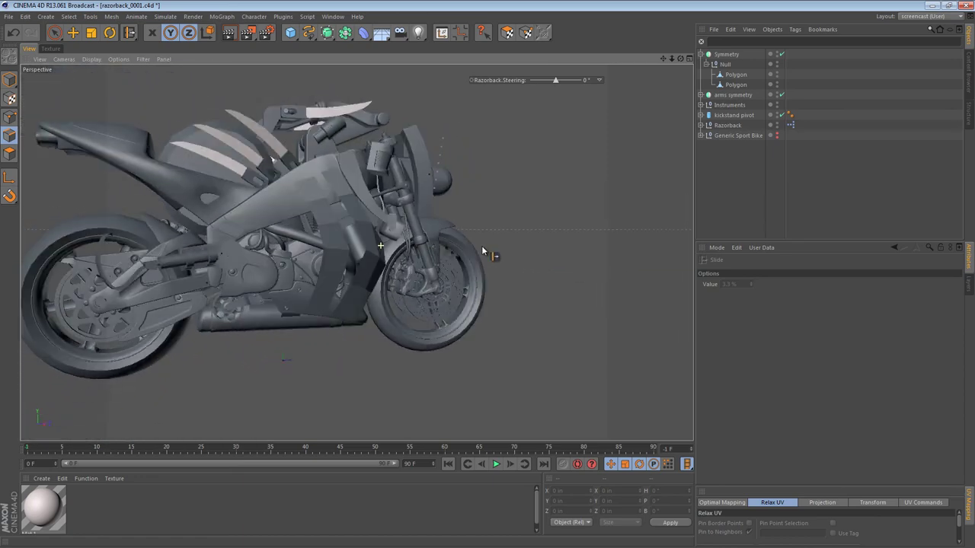
alt+drag(474, 250, 365, 251)
alt+middle_drag(361, 256, 365, 294)
alt+right_drag(429, 286, 407, 275)
alt+drag(404, 274, 365, 272)
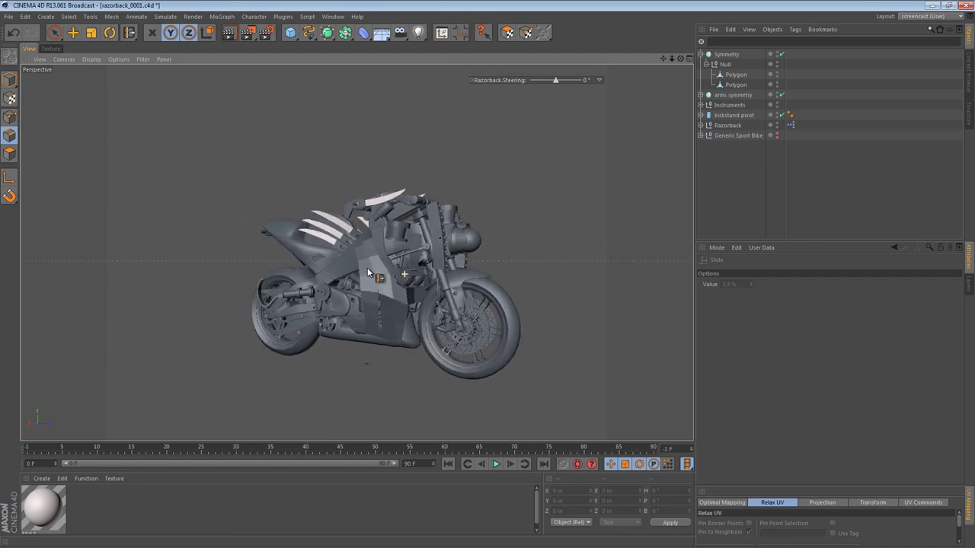
alt+right_drag(415, 296, 436, 268)
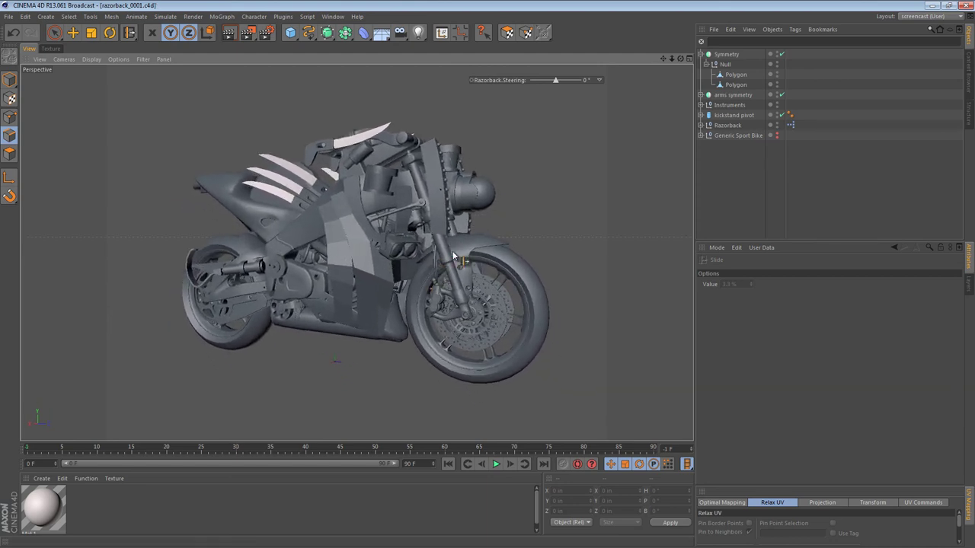